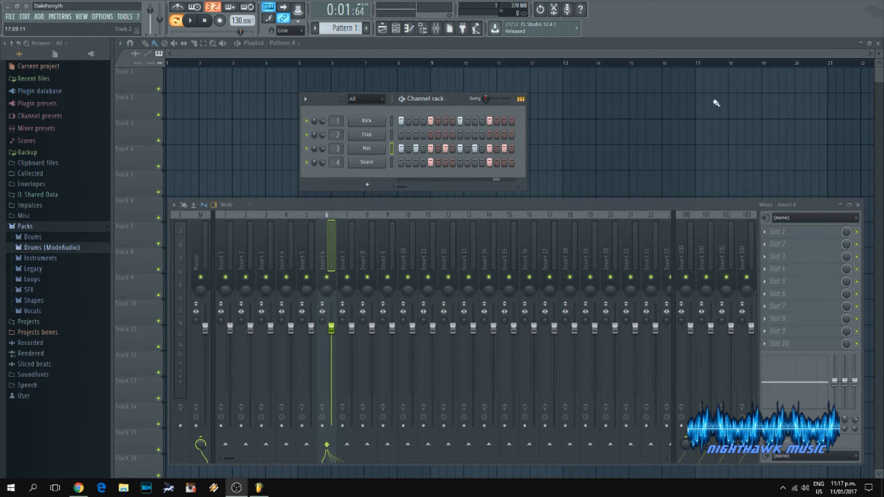
{"action": "mouse_move", "coordinate": [521, 203]}
{"action": "left_mouse_down"}
{"action": "mouse_move", "coordinate": [539, 204]}
{"action": "mouse_move", "coordinate": [526, 205]}
{"action": "left_mouse_up"}
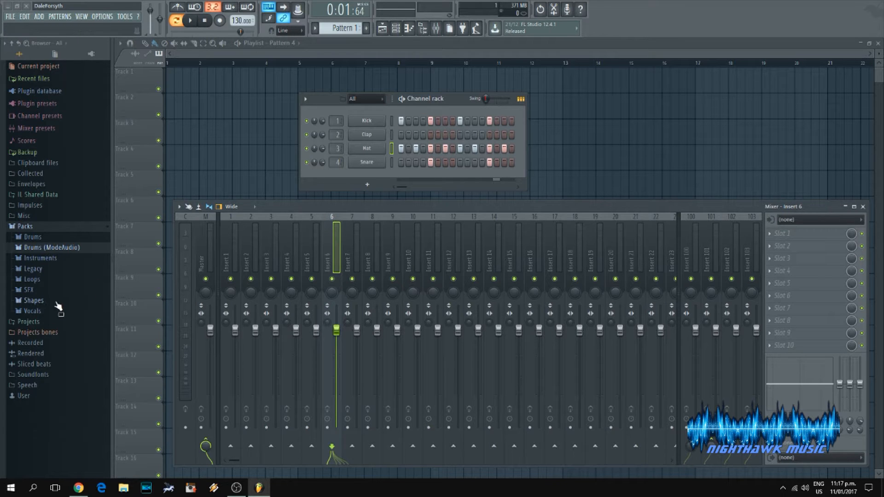
{"action": "mouse_move", "coordinate": [383, 203]}
{"action": "left_mouse_down"}
{"action": "mouse_move", "coordinate": [368, 184]}
{"action": "mouse_move", "coordinate": [377, 204]}
{"action": "left_mouse_up"}
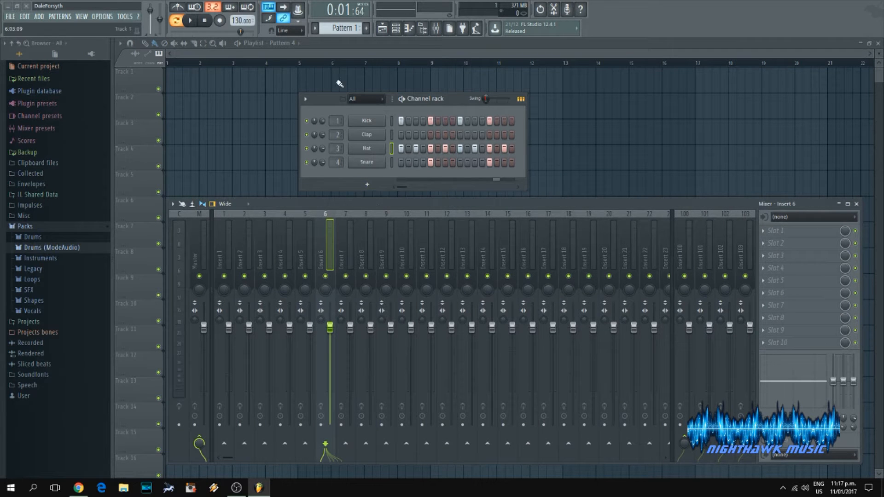
{"action": "left_click_drag", "start_coordinate": [334, 99], "coordinate": [398, 103]}
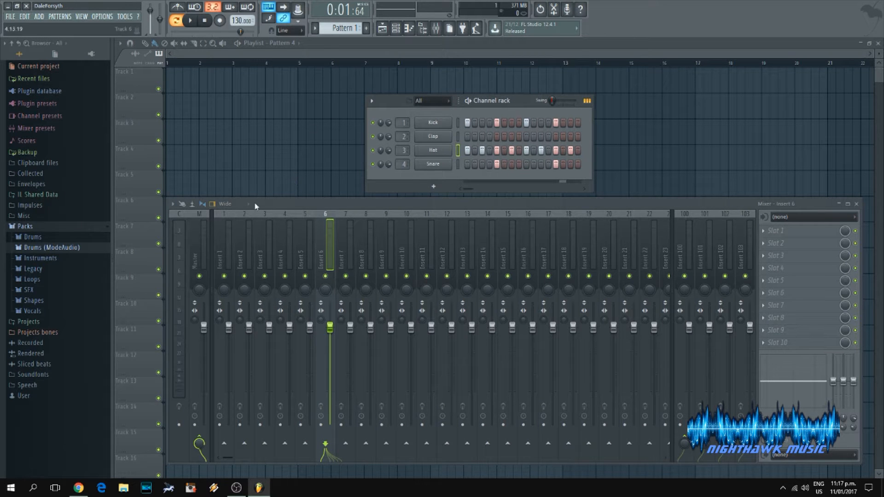
{"action": "mouse_move", "coordinate": [311, 204]}
{"action": "left_mouse_down"}
{"action": "mouse_move", "coordinate": [325, 205]}
{"action": "mouse_move", "coordinate": [314, 206]}
{"action": "left_mouse_up"}
{"action": "left_click_drag", "start_coordinate": [402, 99], "coordinate": [366, 95]}
Play the kick, hat and snare pattern and stop the playback
{"action": "left_click", "coordinate": [193, 21]}
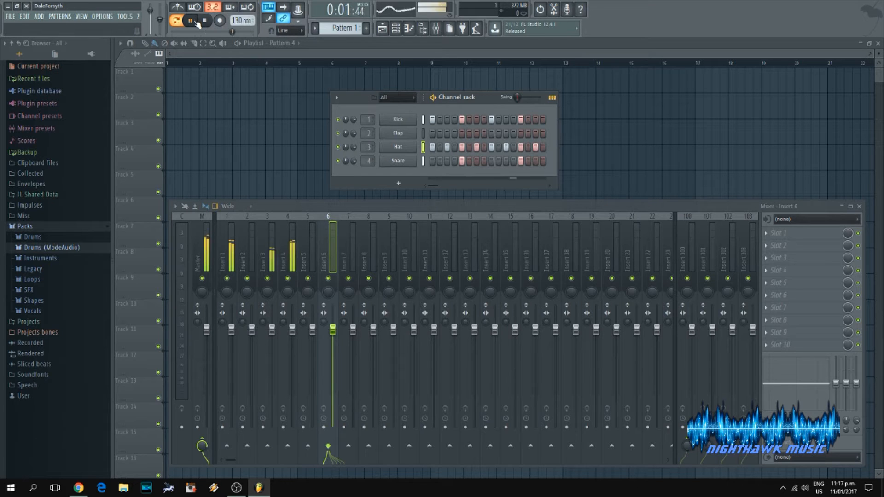
{"action": "left_click", "coordinate": [191, 21]}
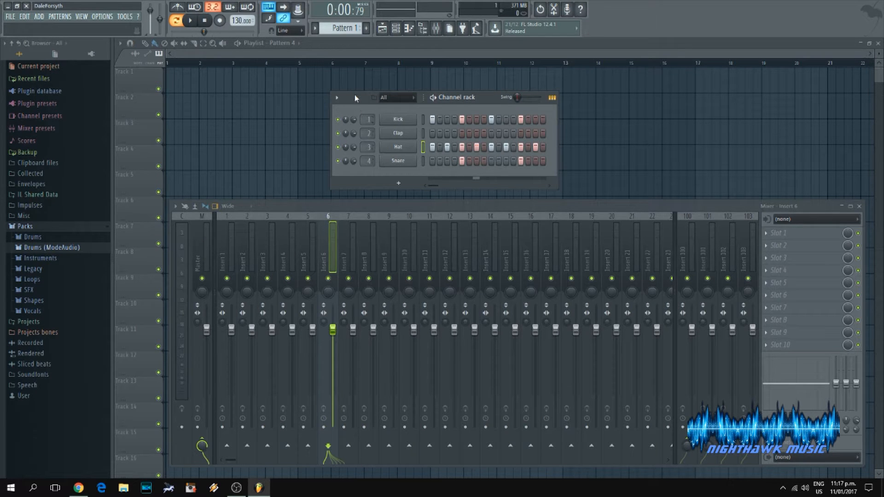
{"action": "mouse_move", "coordinate": [354, 98]}
{"action": "left_mouse_down"}
{"action": "mouse_move", "coordinate": [341, 86]}
{"action": "mouse_move", "coordinate": [358, 87]}
{"action": "mouse_move", "coordinate": [356, 103]}
{"action": "left_mouse_up"}
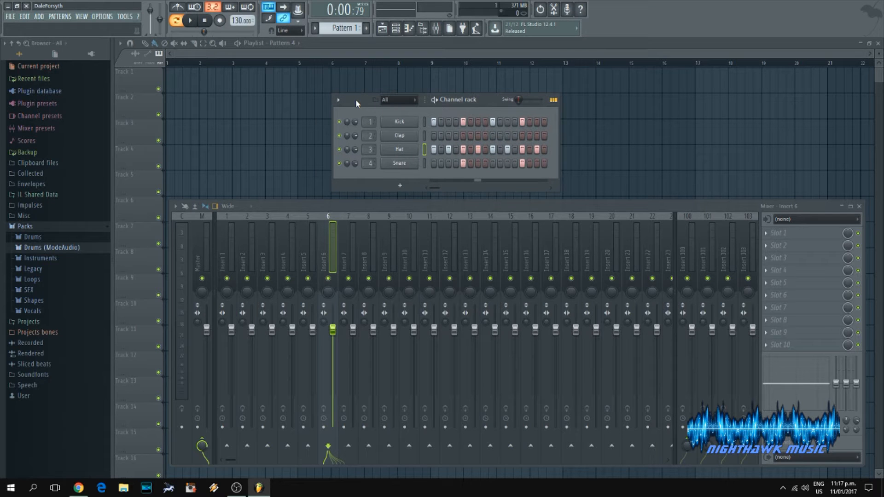
Insert a Slayer2 guitar channel above the Snare channel in the channel rack
{"action": "right_click", "coordinate": [411, 163]}
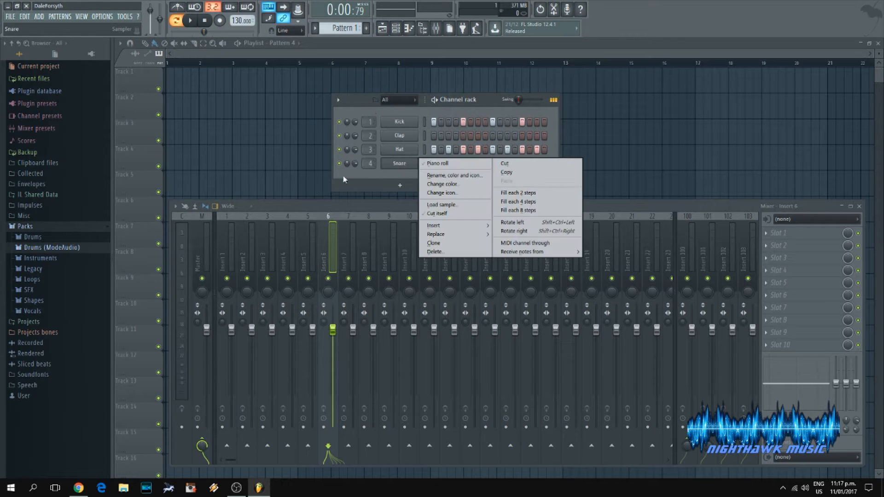
{"action": "mouse_move", "coordinate": [459, 228]}
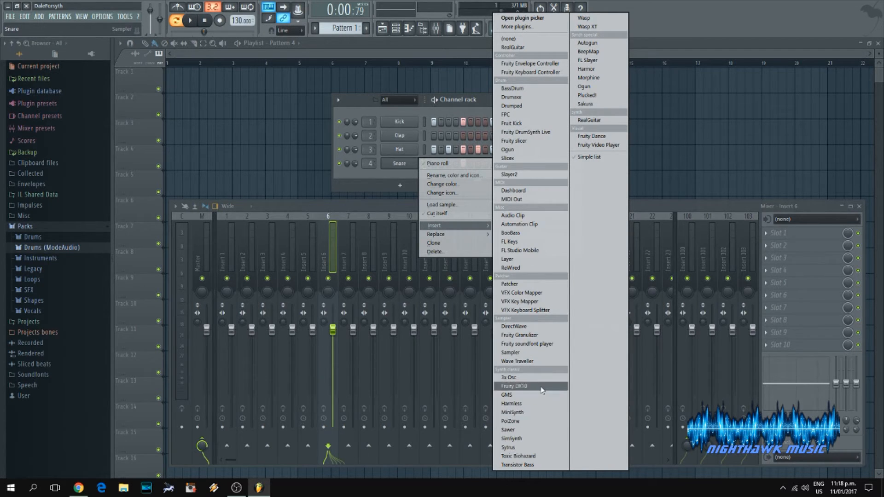
{"action": "left_click", "coordinate": [531, 176]}
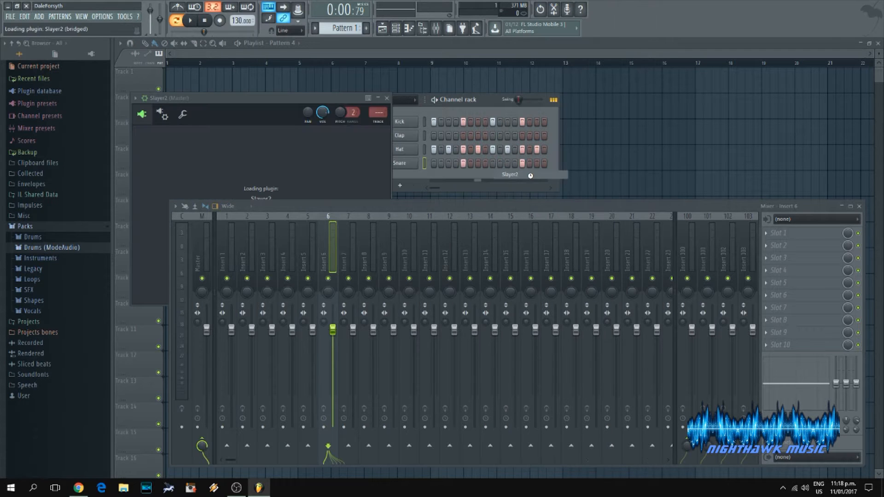
Arrange the Slayer2, channel rack and mixer windows clear of one another, and widen the mixer to show more insert tracks
{"action": "left_click", "coordinate": [842, 206]}
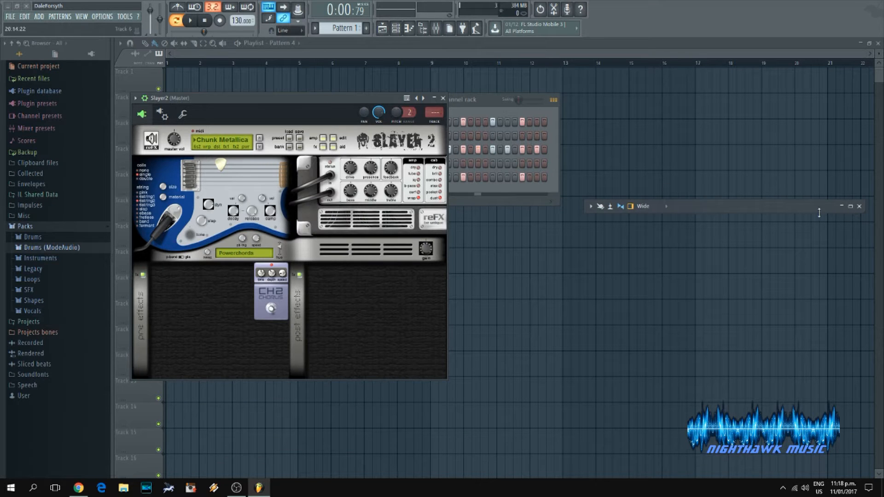
{"action": "double_click", "coordinate": [788, 207]}
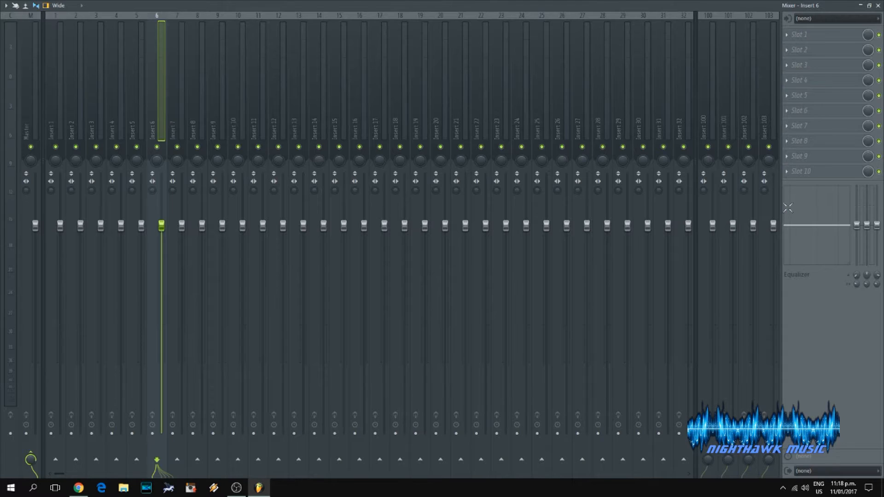
{"action": "left_click", "coordinate": [870, 6]}
{"action": "left_click_drag", "start_coordinate": [351, 100], "coordinate": [463, 215]}
{"action": "left_click_drag", "start_coordinate": [488, 105], "coordinate": [802, 76]}
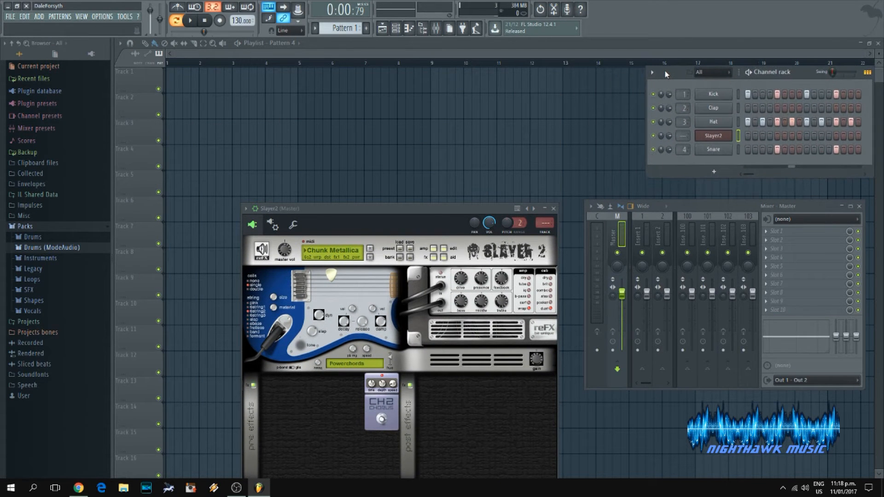
{"action": "left_click_drag", "start_coordinate": [338, 212], "coordinate": [265, 70]}
{"action": "left_click_drag", "start_coordinate": [586, 280], "coordinate": [353, 266]}
{"action": "left_click_drag", "start_coordinate": [474, 209], "coordinate": [472, 248]}
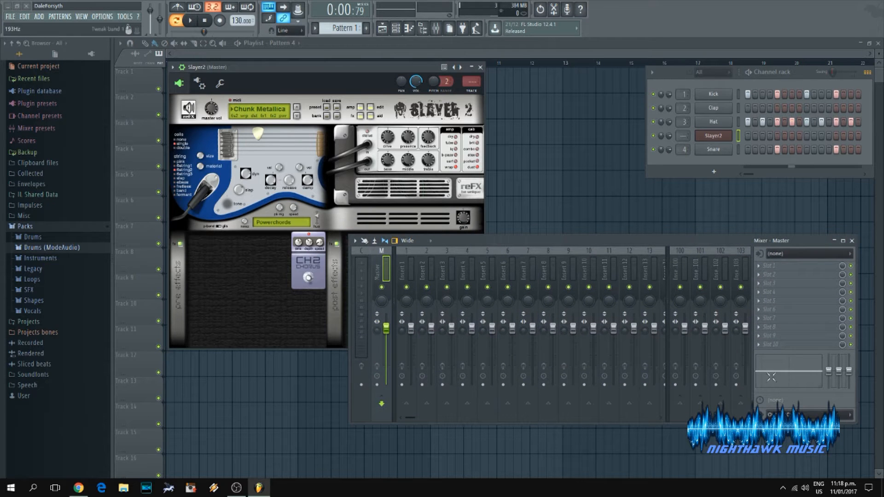
{"action": "left_click_drag", "start_coordinate": [386, 243], "coordinate": [381, 242]}
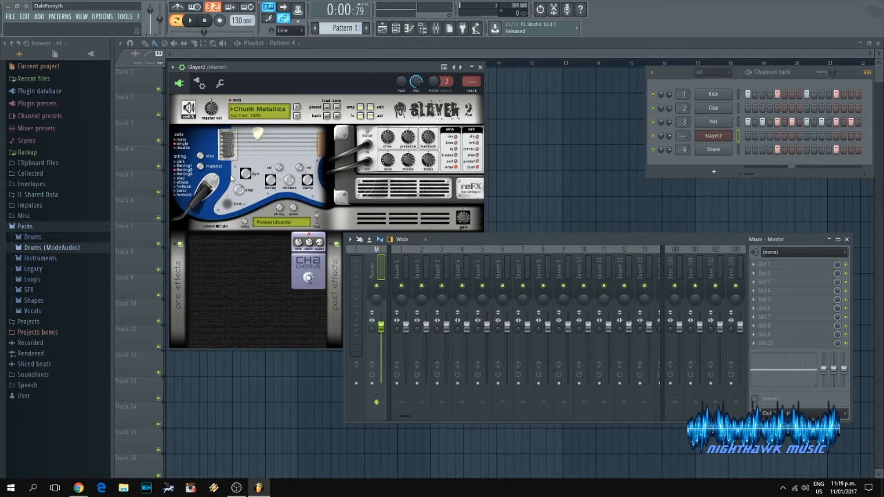
Adjust the Slayer2 guitar: choose double coils, shift the pick along the strings and raise the velocity-to-damping amount
{"action": "left_click", "coordinate": [178, 148]}
{"action": "left_click_drag", "start_coordinate": [259, 134], "coordinate": [280, 139]}
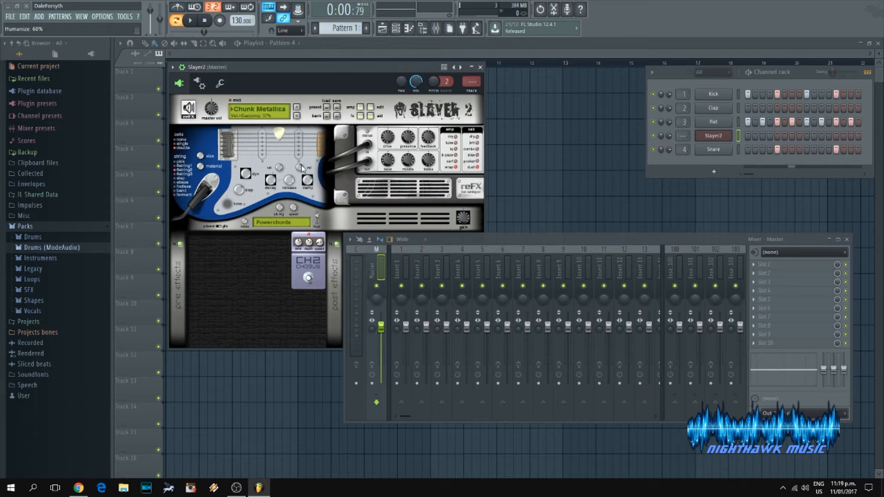
{"action": "left_click_drag", "start_coordinate": [298, 168], "coordinate": [297, 121]}
Turn off Slayer2's pre effects, post effects and amp, and set the amp and cab types to dry
{"action": "left_click", "coordinate": [181, 246]}
{"action": "left_click", "coordinate": [337, 244]}
{"action": "left_click", "coordinate": [372, 158]}
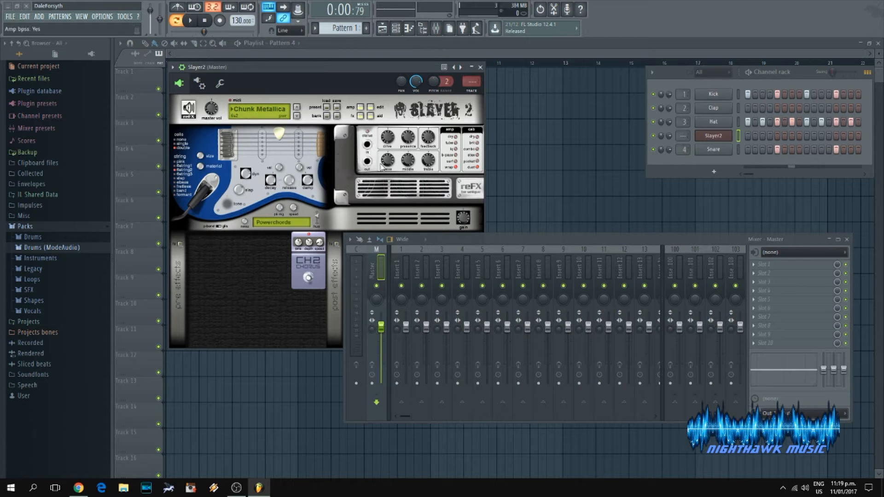
{"action": "left_click", "coordinate": [454, 139]}
{"action": "left_click", "coordinate": [477, 138]}
Reconnect the Slayer2 amp and bypass it again, moving the mixer window out of the way
{"action": "left_click_drag", "start_coordinate": [466, 238], "coordinate": [465, 284]}
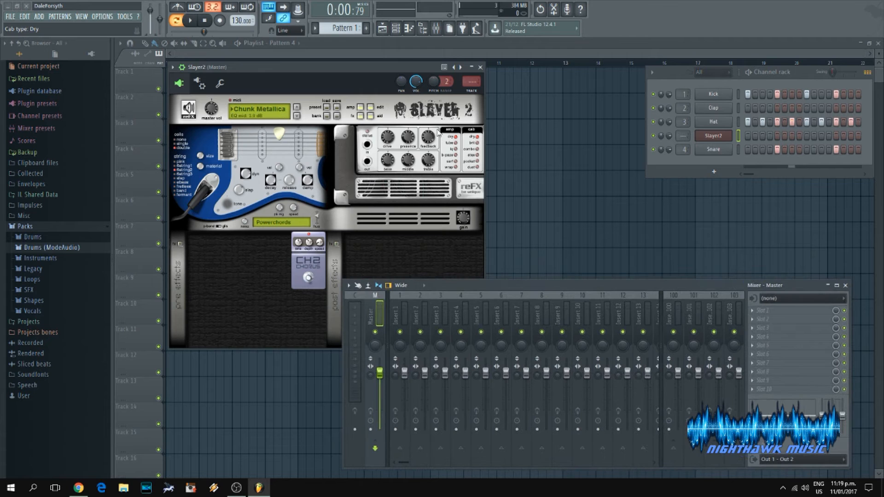
{"action": "mouse_move", "coordinate": [431, 142]}
{"action": "left_click", "coordinate": [369, 151]}
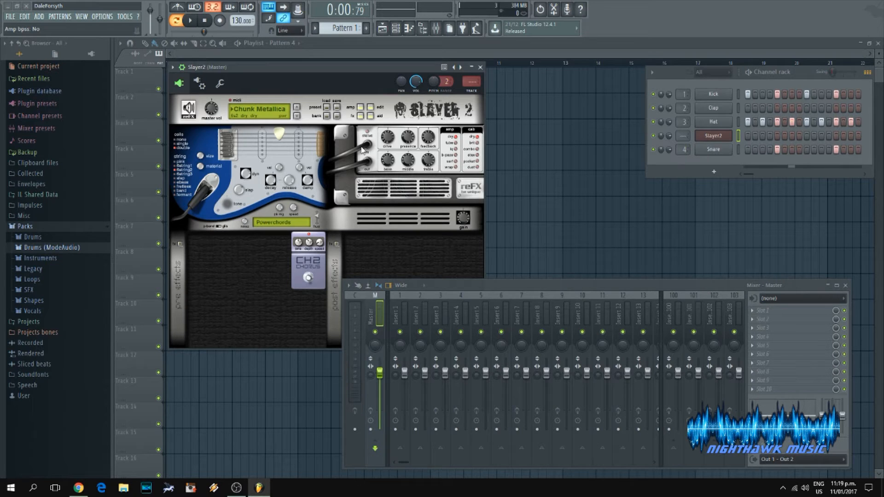
{"action": "left_click", "coordinate": [364, 149]}
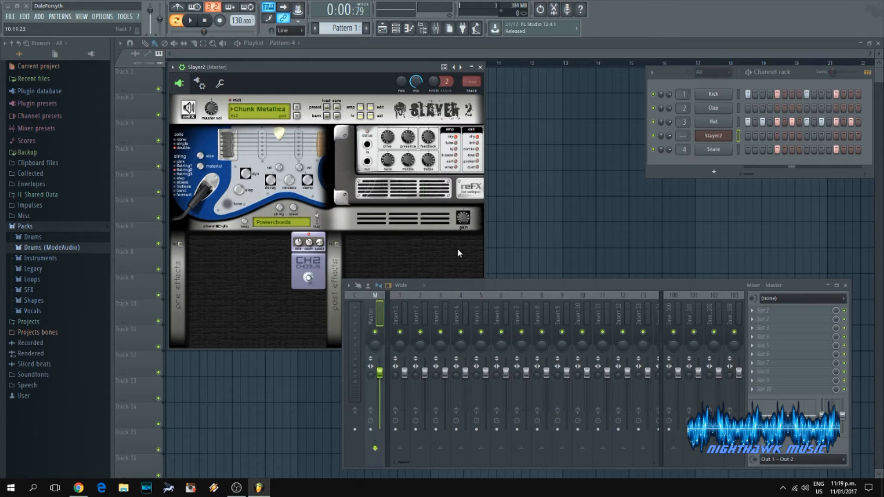
{"action": "left_click_drag", "start_coordinate": [515, 291], "coordinate": [534, 195]}
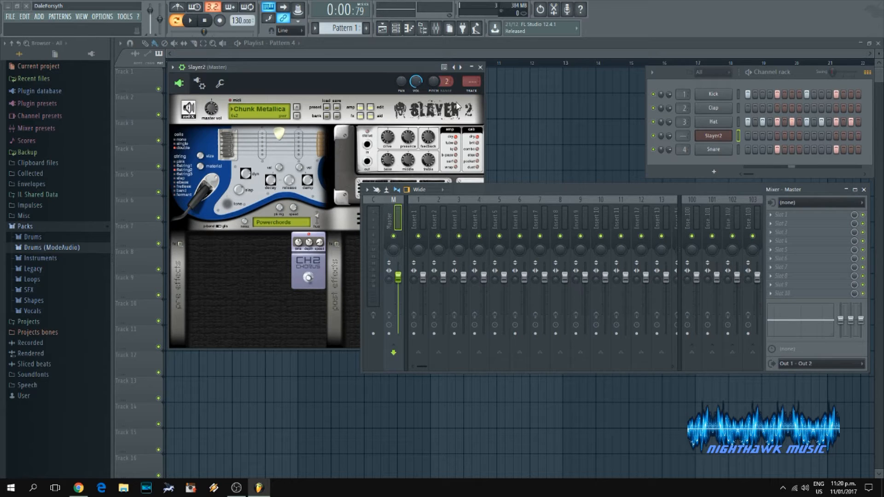
Rename Pattern 1 as Drum
{"action": "left_click", "coordinate": [316, 30]}
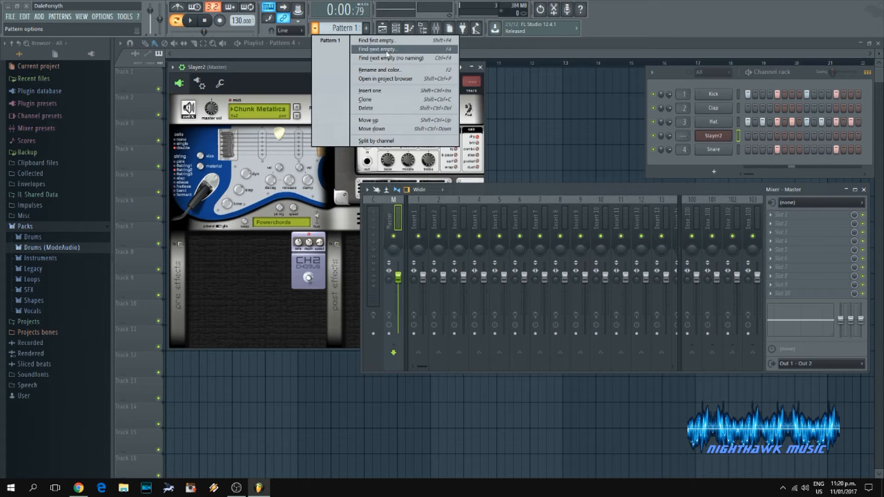
{"action": "left_click", "coordinate": [380, 70]}
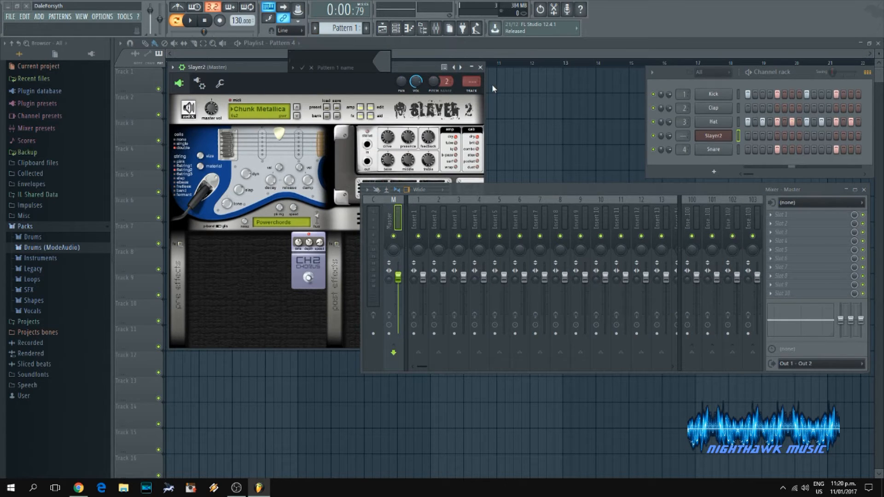
{"action": "type", "text": "Drum"}
{"action": "key", "text": "Return"}
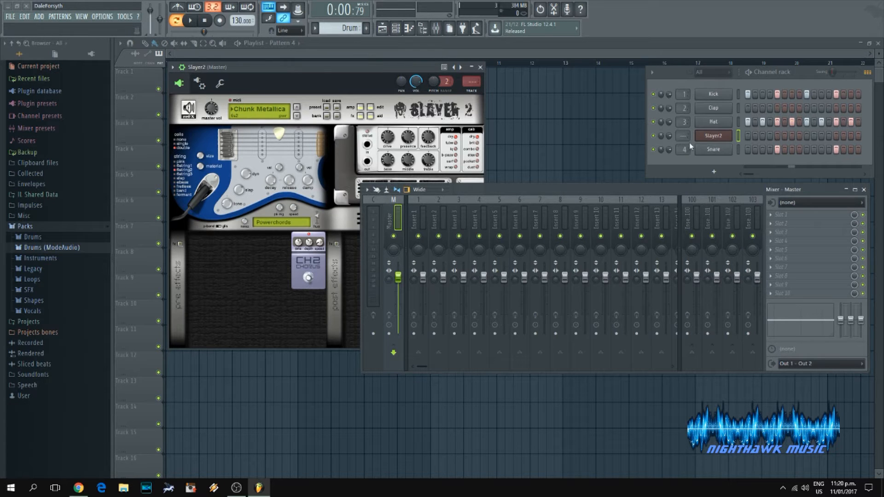
Create the next empty pattern and name it Slayer
{"action": "left_click", "coordinate": [315, 28]}
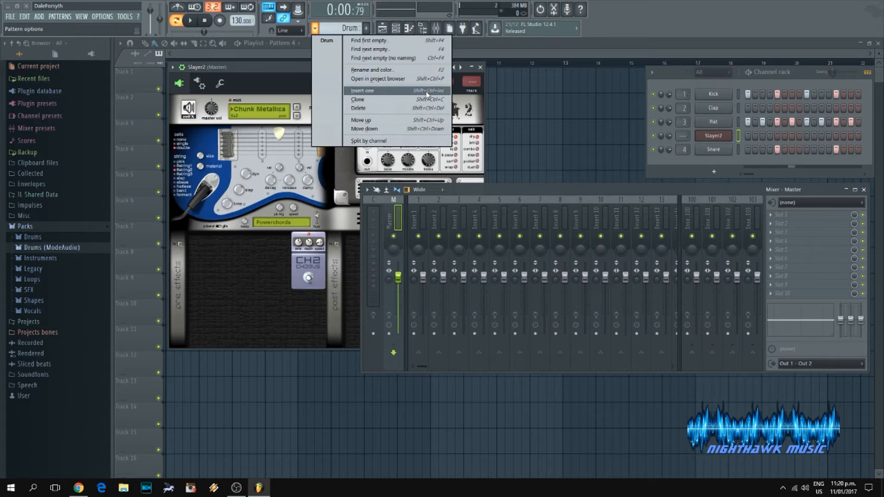
{"action": "left_click", "coordinate": [359, 49]}
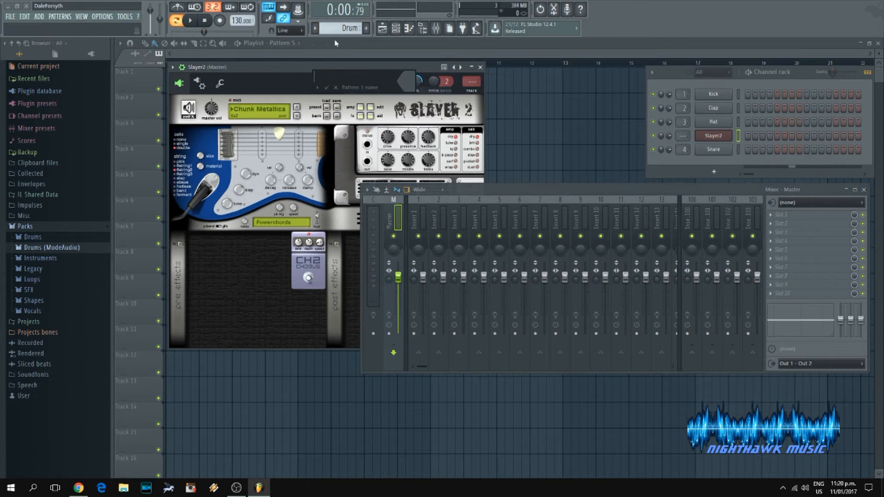
{"action": "type", "text": "Slayer"}
{"action": "key", "text": "Return"}
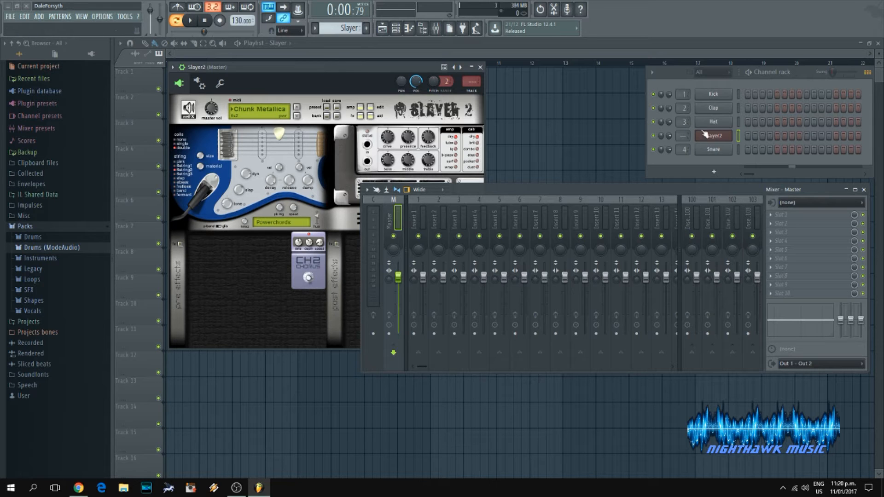
Open the Slayer2 channel's piano roll, move the mixer clear of the note grid and audition a key
{"action": "right_click", "coordinate": [716, 140]}
{"action": "left_click", "coordinate": [730, 134]}
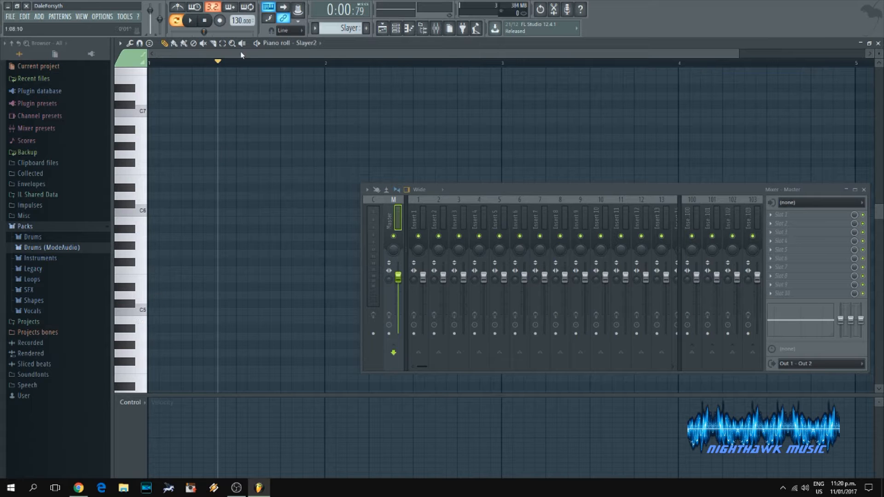
{"action": "left_click_drag", "start_coordinate": [521, 184], "coordinate": [521, 377]}
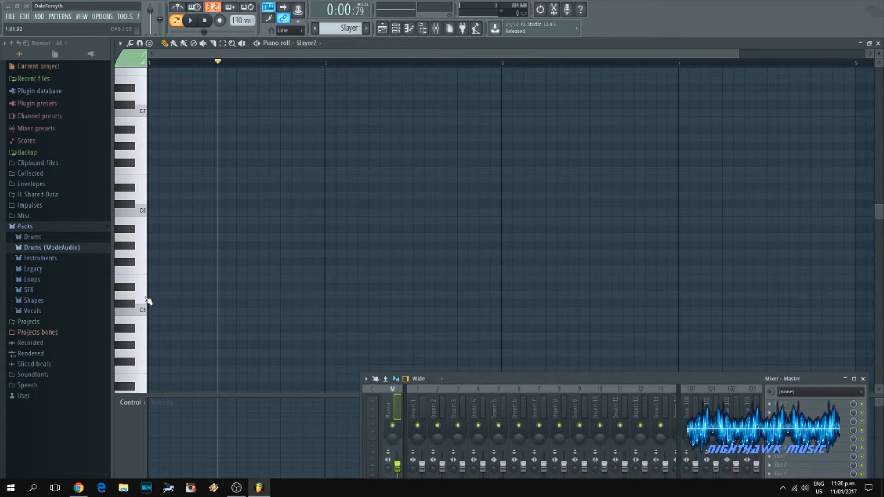
{"action": "left_click", "coordinate": [137, 321]}
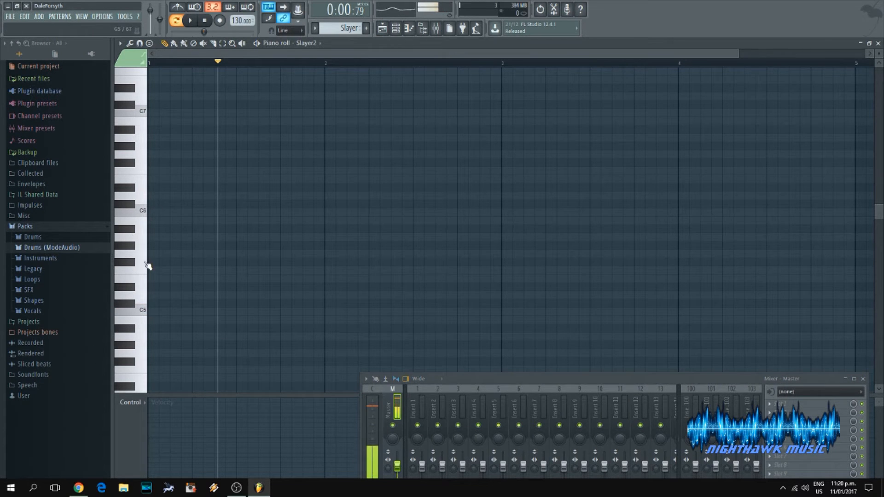
{"action": "scroll", "coordinate": [143, 272], "scroll_direction": "up", "scroll_amount": 2}
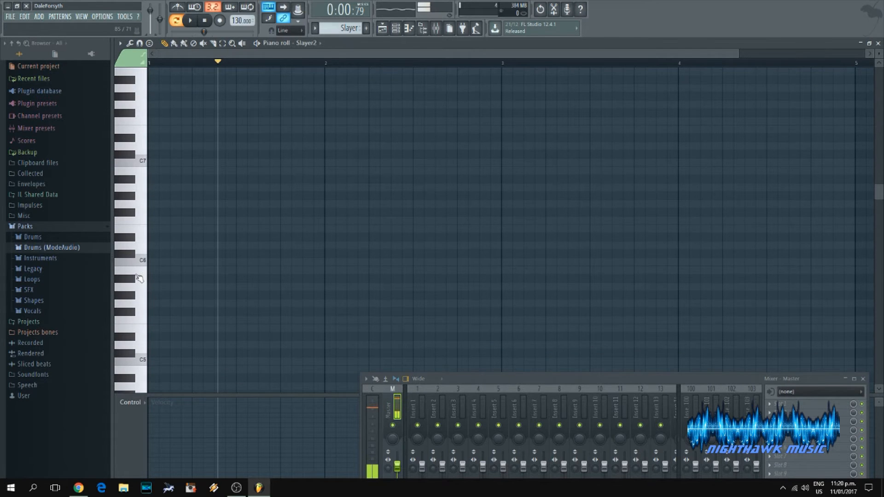
Place a C6 note at the start of bar 1, raise its velocity and play it back
{"action": "left_click", "coordinate": [152, 262]}
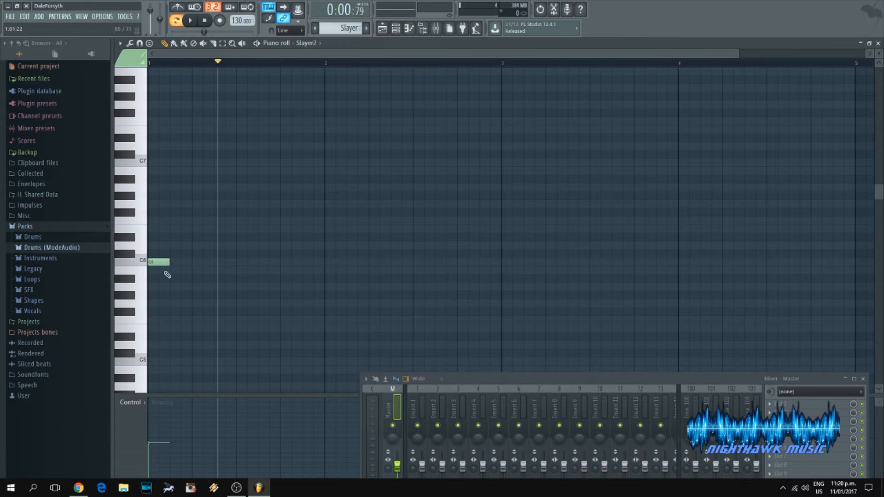
{"action": "left_click", "coordinate": [174, 44]}
{"action": "left_click", "coordinate": [152, 420]}
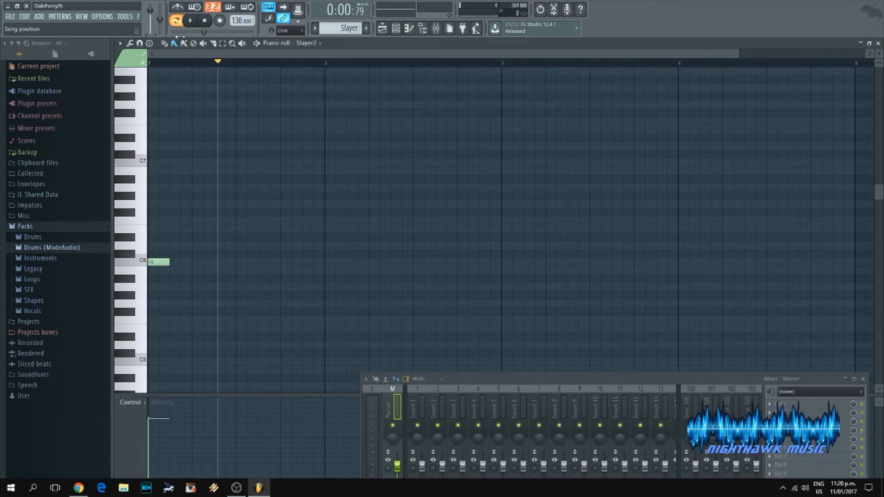
{"action": "left_click", "coordinate": [191, 21]}
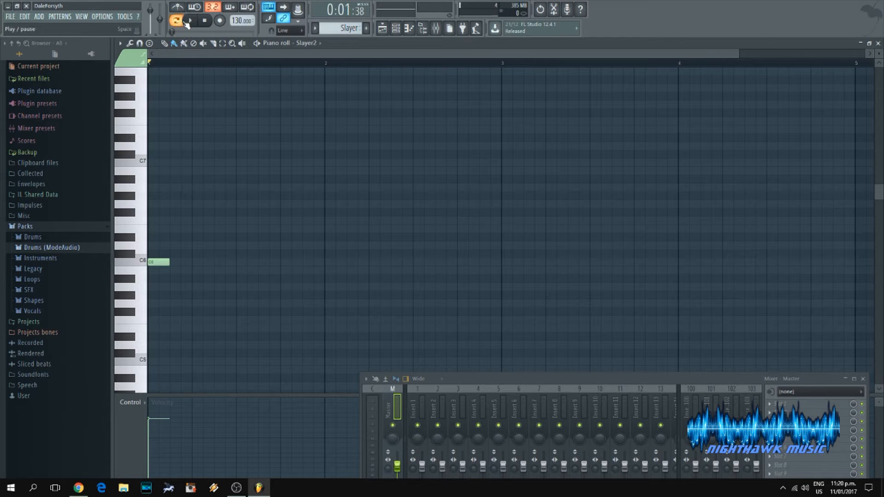
{"action": "left_click", "coordinate": [189, 21]}
Paint repeated notes: C6 through the rest of bar 1, F5 in bar 2, A5 in bar 3 and G5 in bar 4
{"action": "mouse_move", "coordinate": [179, 265]}
{"action": "left_mouse_down"}
{"action": "mouse_move", "coordinate": [306, 276]}
{"action": "mouse_move", "coordinate": [310, 296]}
{"action": "mouse_move", "coordinate": [500, 321]}
{"action": "left_mouse_up"}
{"action": "left_click", "coordinate": [505, 304]}
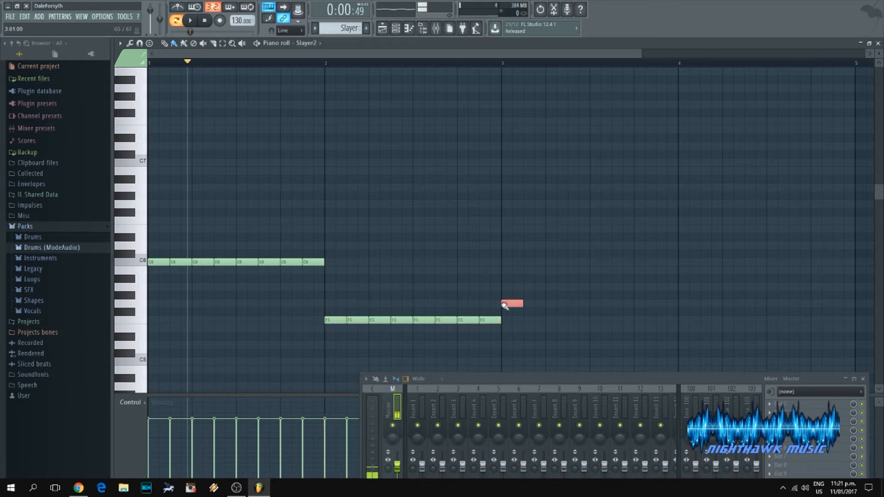
{"action": "right_click", "coordinate": [506, 304]}
{"action": "mouse_move", "coordinate": [508, 288]}
{"action": "left_mouse_down"}
{"action": "mouse_move", "coordinate": [677, 276]}
{"action": "mouse_move", "coordinate": [685, 302]}
{"action": "mouse_move", "coordinate": [833, 302]}
{"action": "mouse_move", "coordinate": [790, 302]}
{"action": "left_mouse_up"}
{"action": "scroll", "coordinate": [360, 318], "scroll_direction": "down", "scroll_amount": 3}
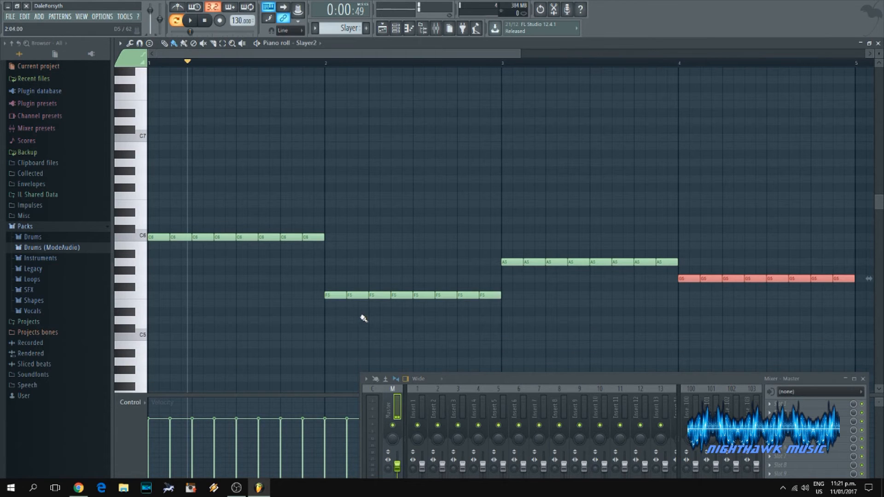
Close the mixer to uncover the velocity lane and play back the four-bar riff
{"action": "left_click", "coordinate": [864, 379]}
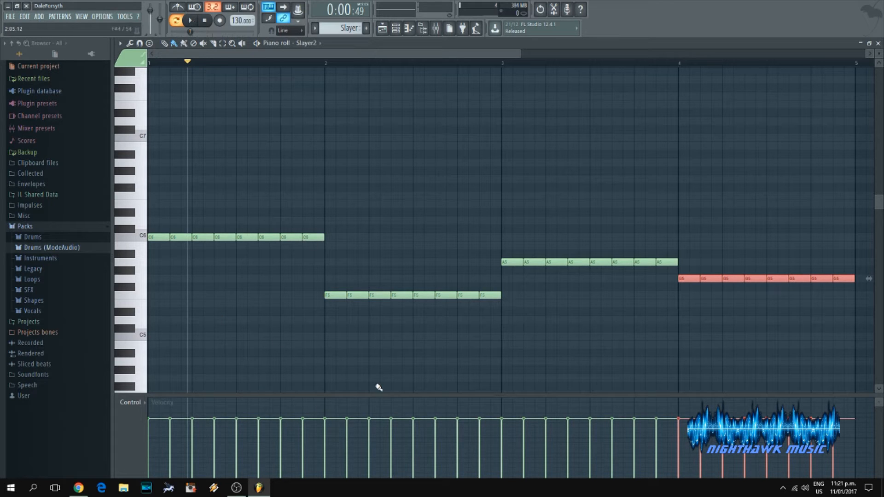
{"action": "scroll", "coordinate": [244, 326], "scroll_direction": "down", "scroll_amount": 2}
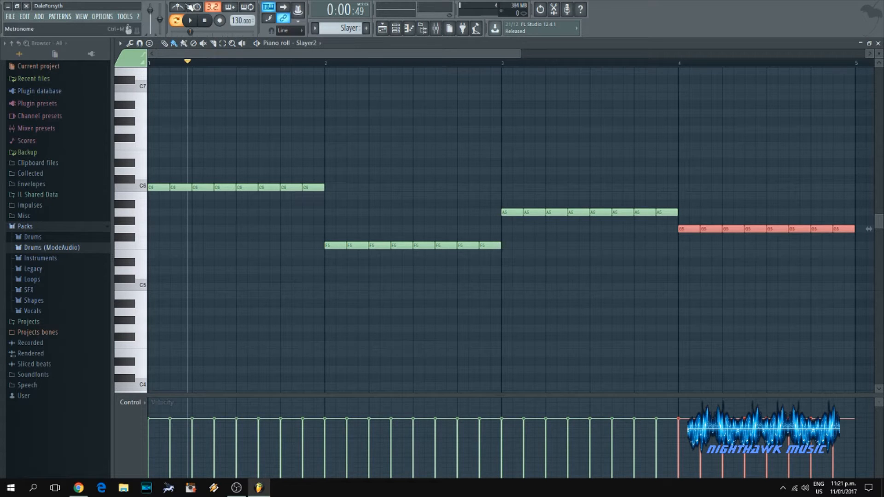
{"action": "left_click", "coordinate": [190, 20]}
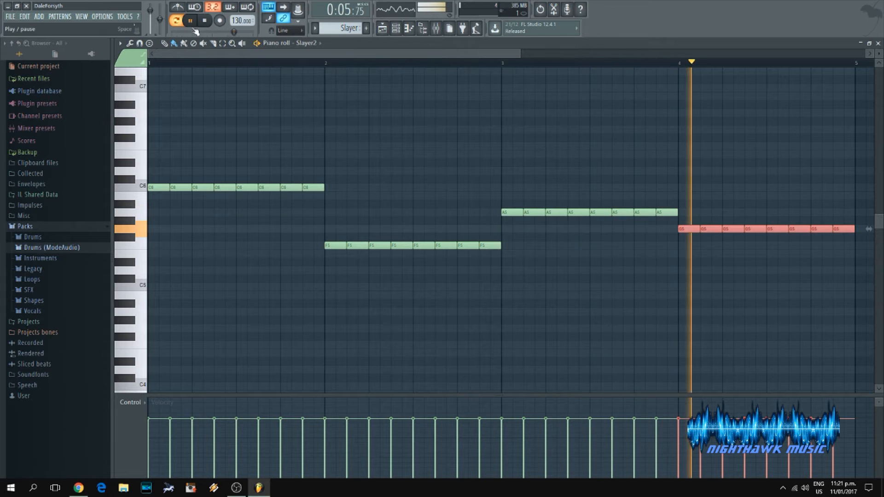
{"action": "left_click", "coordinate": [193, 26]}
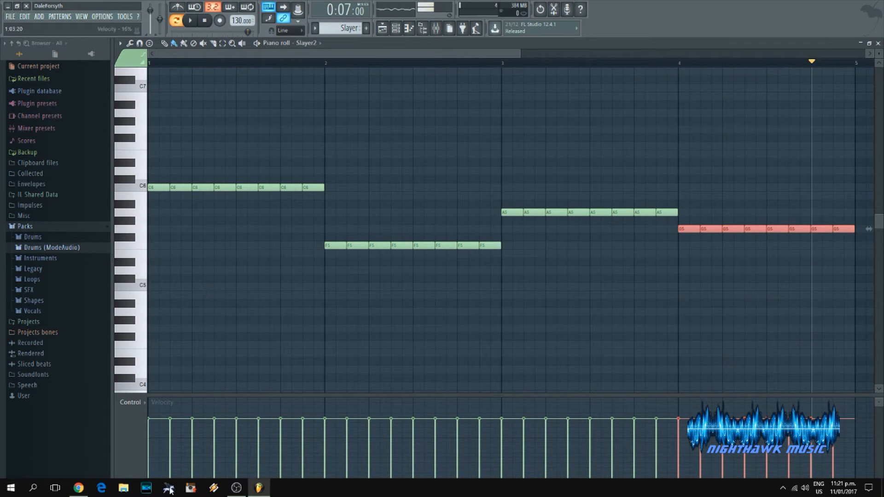
{"action": "left_click", "coordinate": [190, 21]}
{"action": "left_click", "coordinate": [191, 21]}
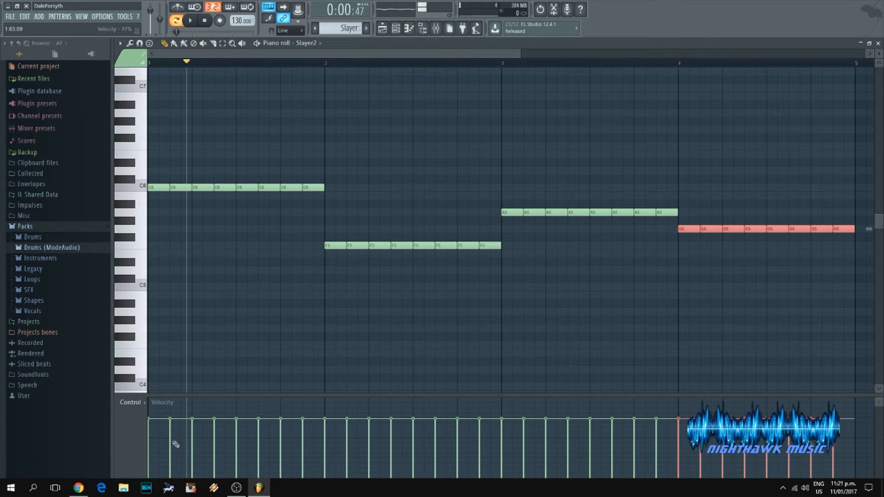
Deselect the notes, lower the velocity of all bar 1 notes except the first and fifth to about 47%, and play back the bar
{"action": "key", "text": "ctrl+d"}
{"action": "left_click_drag", "start_coordinate": [176, 446], "coordinate": [172, 443]}
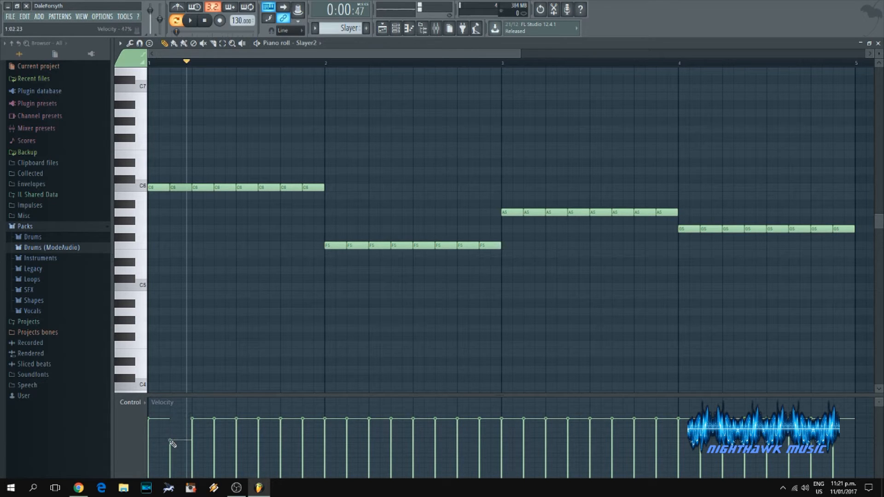
{"action": "left_click", "coordinate": [194, 442]}
{"action": "left_click", "coordinate": [220, 441]}
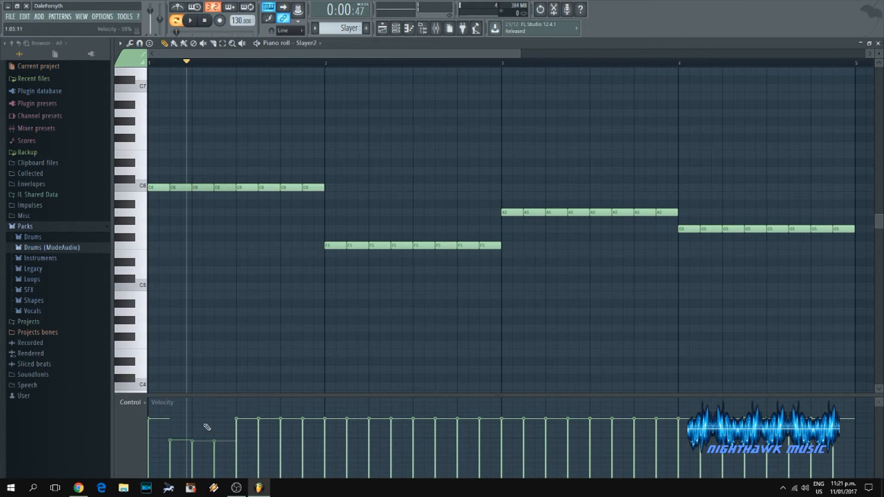
{"action": "left_click", "coordinate": [262, 443]}
{"action": "left_click", "coordinate": [286, 444]}
{"action": "left_click", "coordinate": [304, 444]}
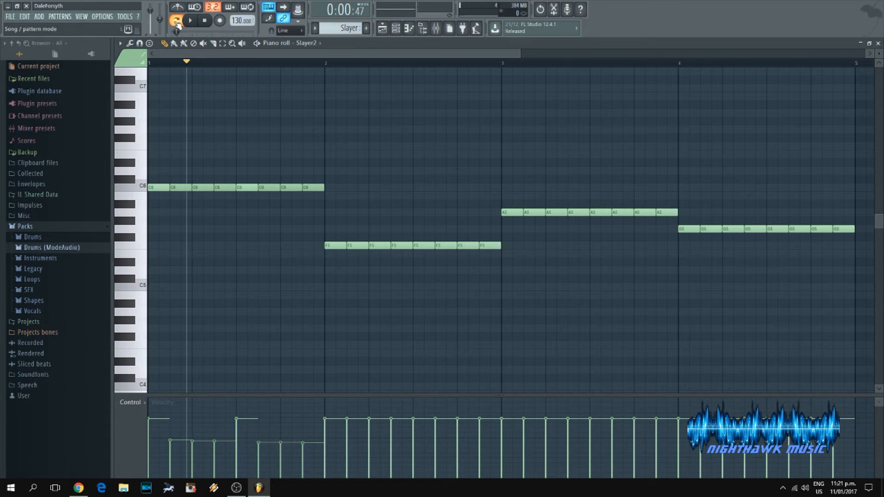
{"action": "left_click", "coordinate": [152, 64]}
{"action": "left_click", "coordinate": [197, 21]}
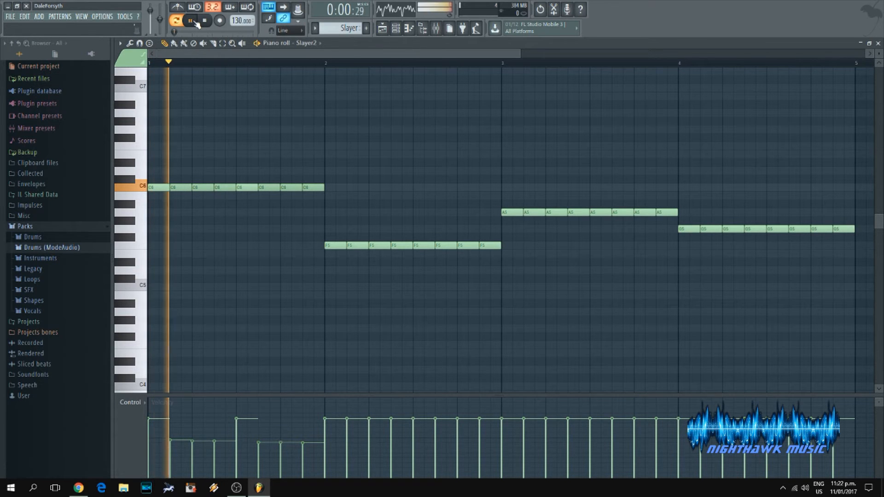
{"action": "left_click", "coordinate": [193, 22]}
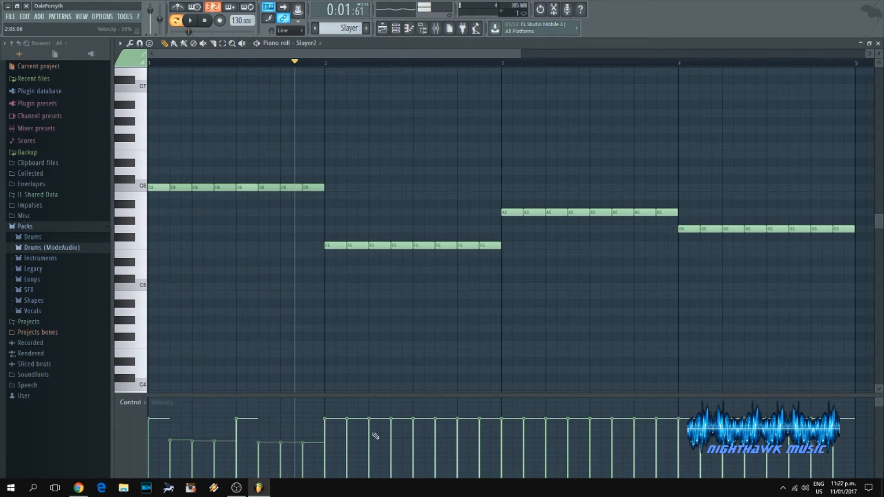
Lower the velocity of the notes in bars 2 and 3 to about 45%, leaving the first and fifth note of each bar accented
{"action": "left_click", "coordinate": [351, 444]}
{"action": "left_click_drag", "start_coordinate": [380, 446], "coordinate": [485, 444]}
{"action": "left_click", "coordinate": [530, 445]}
{"action": "left_click", "coordinate": [554, 448]}
{"action": "left_click_drag", "start_coordinate": [574, 447], "coordinate": [560, 446]}
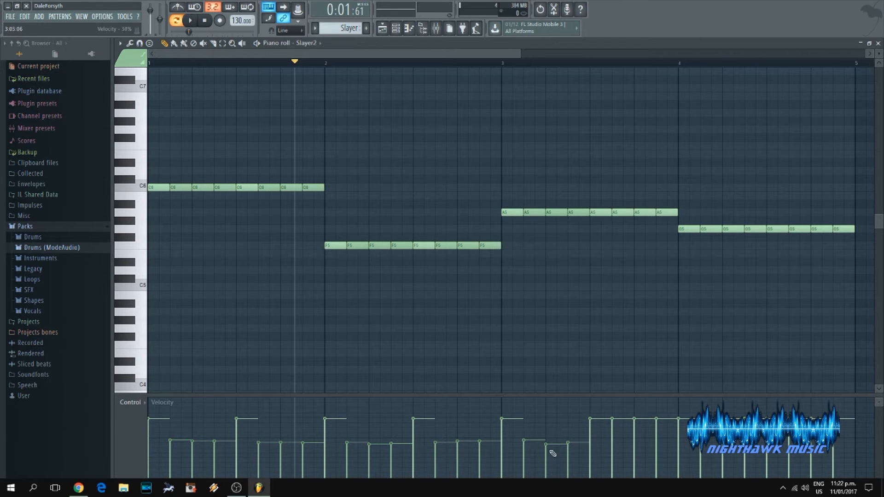
{"action": "left_click", "coordinate": [616, 444]}
{"action": "left_click", "coordinate": [636, 446]}
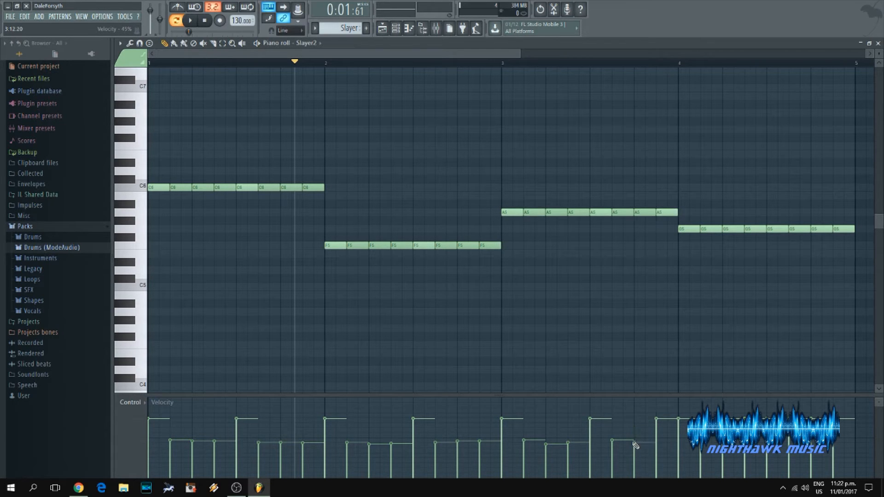
{"action": "left_click", "coordinate": [657, 444]}
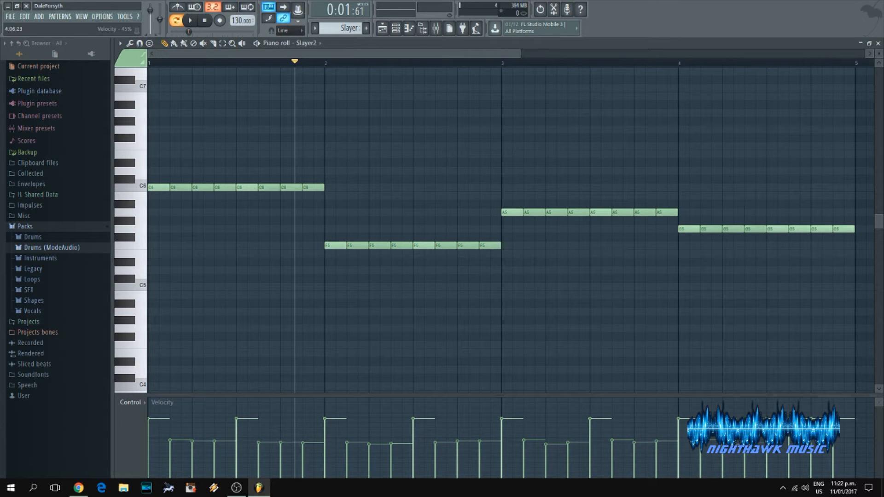
Lower the velocity of the last three G5 notes in bar 4 to about 45% and play the riff through
{"action": "left_click", "coordinate": [789, 445]}
{"action": "left_click", "coordinate": [811, 445]}
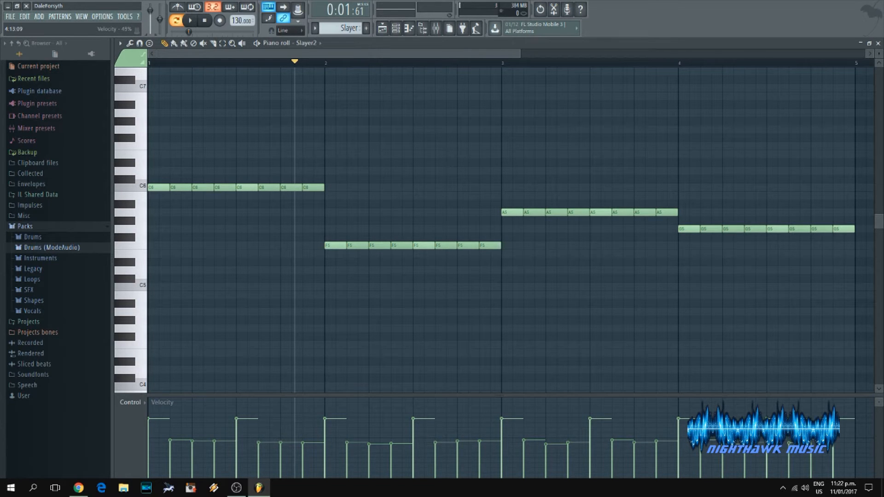
{"action": "left_click", "coordinate": [837, 445]}
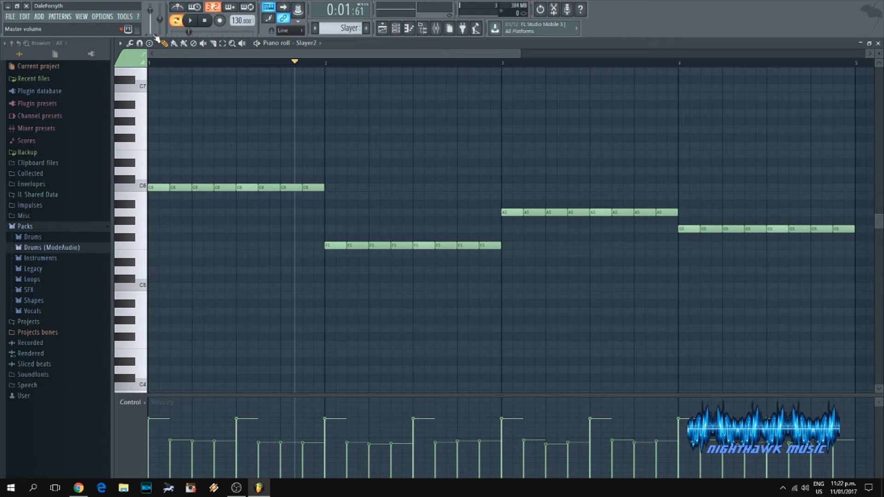
{"action": "left_click", "coordinate": [192, 21]}
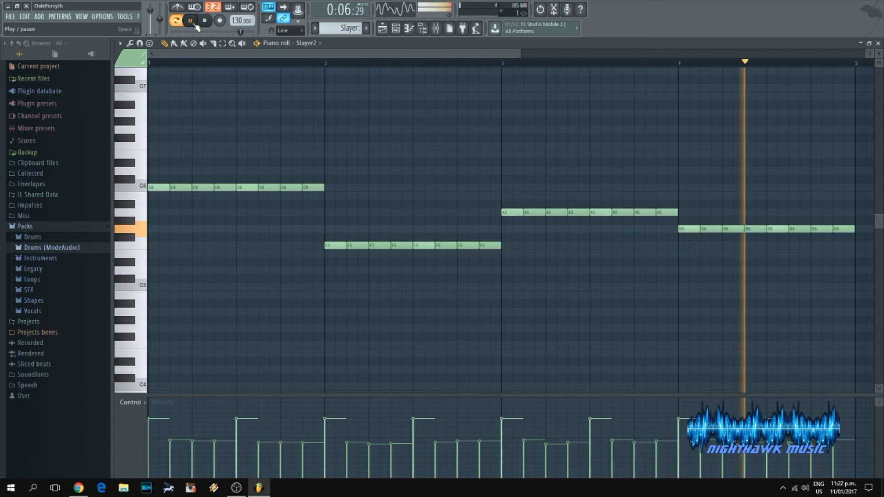
{"action": "left_click", "coordinate": [205, 21]}
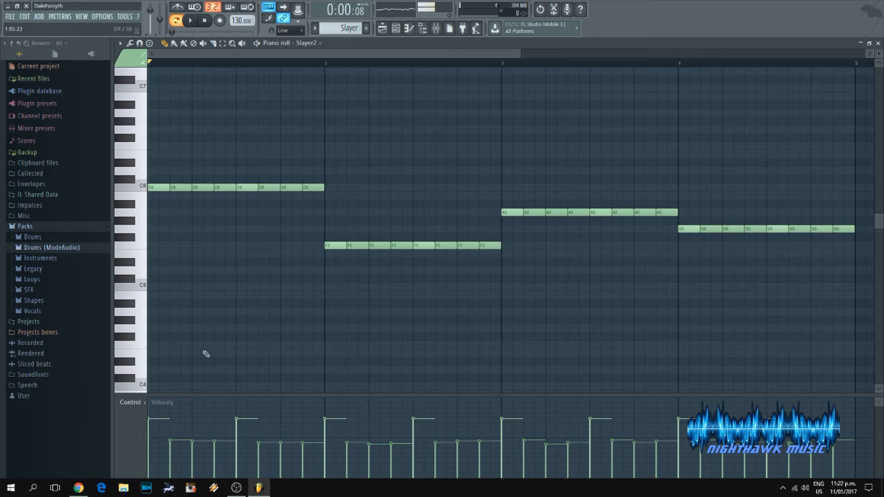
{"action": "key", "text": "space"}
Show the mixer and channel rack, route the Slayer2 channel to mixer insert 5 and move the mixer up into full view
{"action": "key", "text": "F9"}
{"action": "key", "text": "F6"}
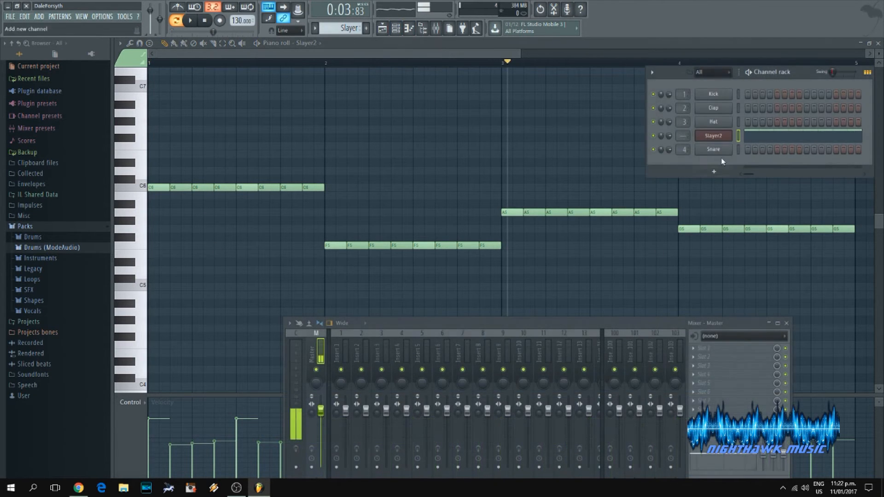
{"action": "scroll", "coordinate": [685, 135], "scroll_direction": "up", "scroll_amount": 1}
{"action": "scroll", "coordinate": [685, 135], "scroll_direction": "up", "scroll_amount": 4}
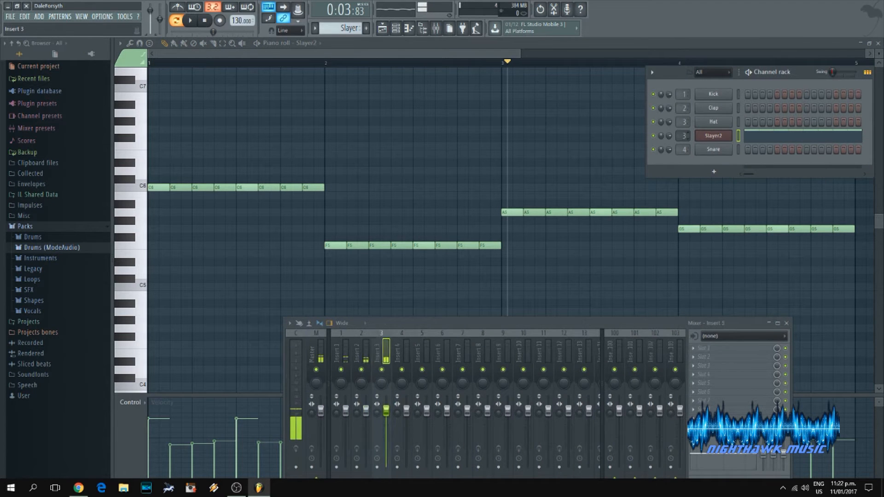
{"action": "left_click_drag", "start_coordinate": [524, 324], "coordinate": [412, 181]}
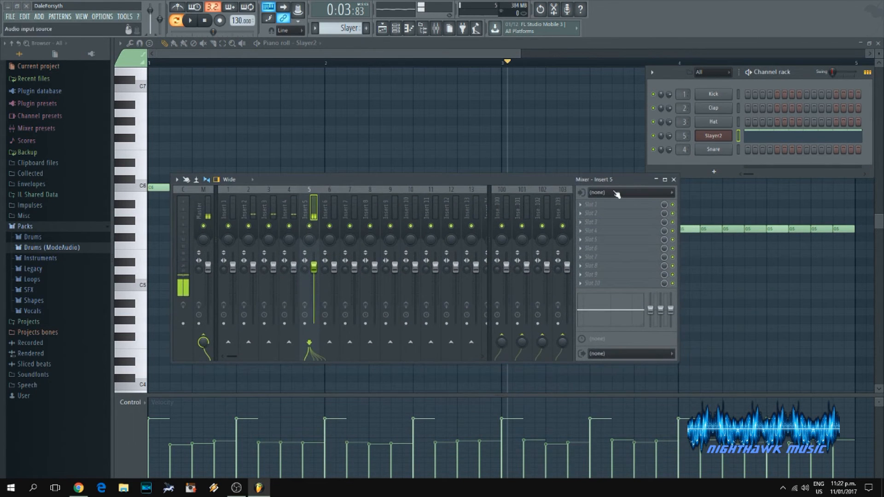
Load the Hardcore effect into slot 1 of insert 5 and move the mixer down out of the way
{"action": "left_click", "coordinate": [585, 205]}
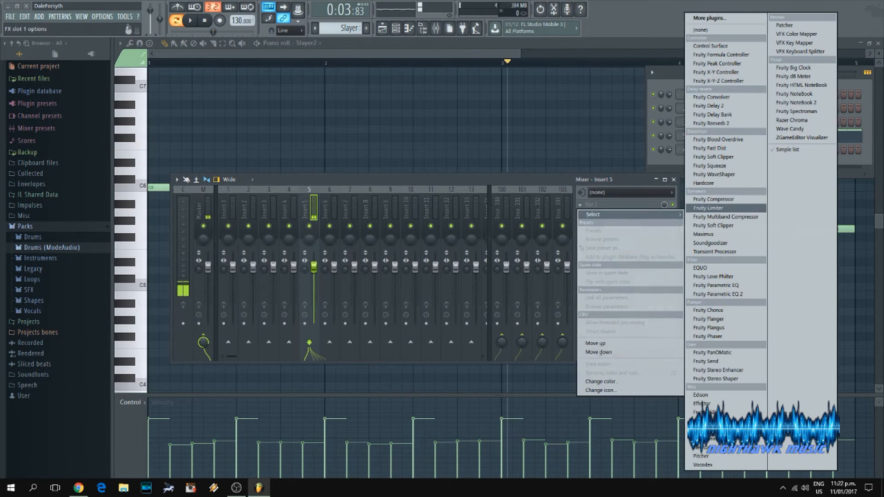
{"action": "left_click", "coordinate": [715, 185]}
{"action": "left_click_drag", "start_coordinate": [414, 186], "coordinate": [560, 379]}
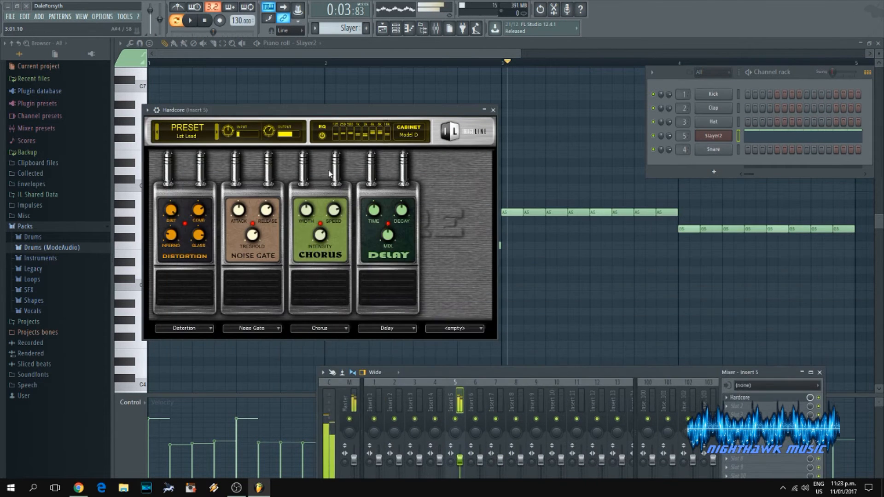
{"action": "left_click", "coordinate": [714, 136]}
{"action": "left_click", "coordinate": [721, 138]}
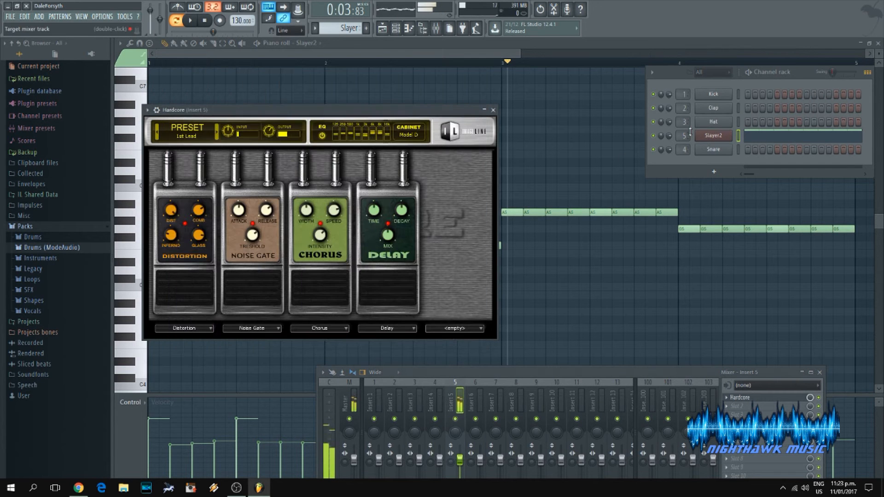
Load Hardcore's Alien Surfing rhythm preset and move the plugin window clear of the notes
{"action": "left_click", "coordinate": [181, 138]}
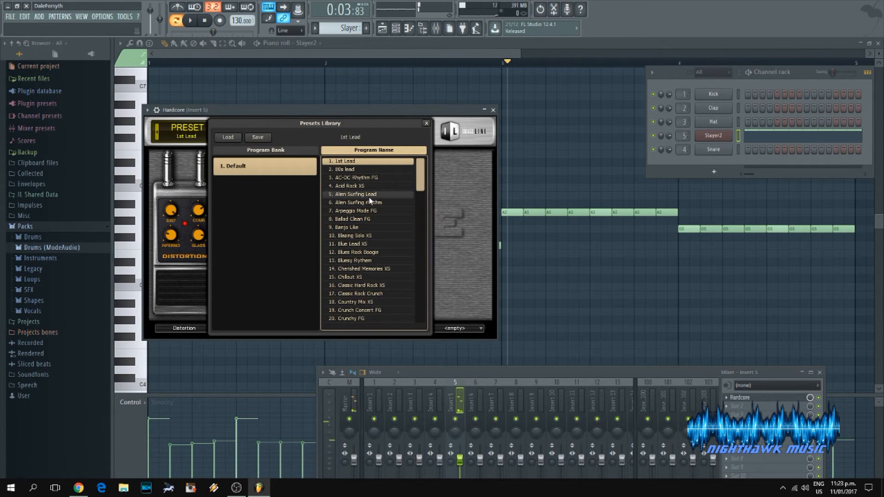
{"action": "double_click", "coordinate": [392, 204]}
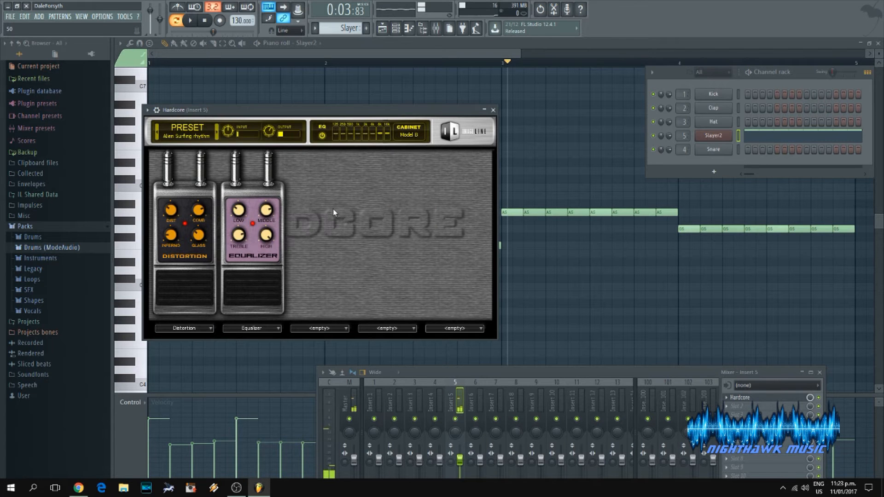
{"action": "left_click_drag", "start_coordinate": [253, 116], "coordinate": [483, 294]}
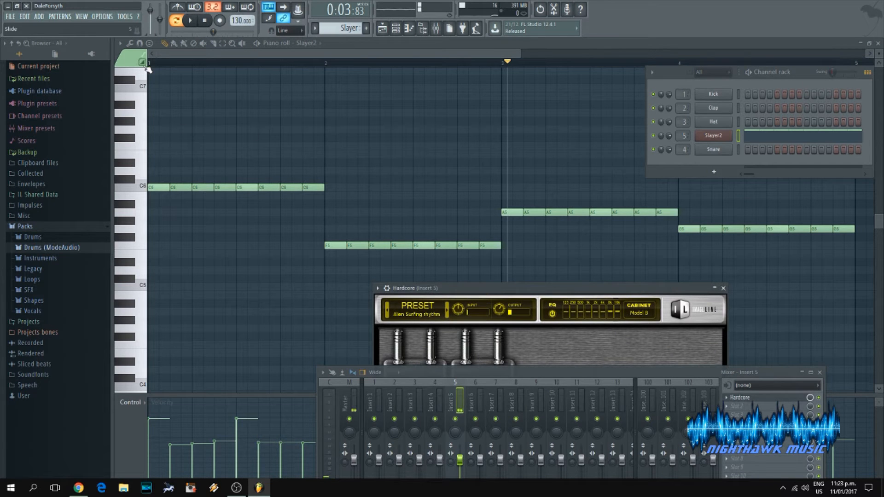
Play the riff from the start of the pattern to hear it through Hardcore, and stop playback
{"action": "key", "text": "space"}
{"action": "key", "text": "F12"}
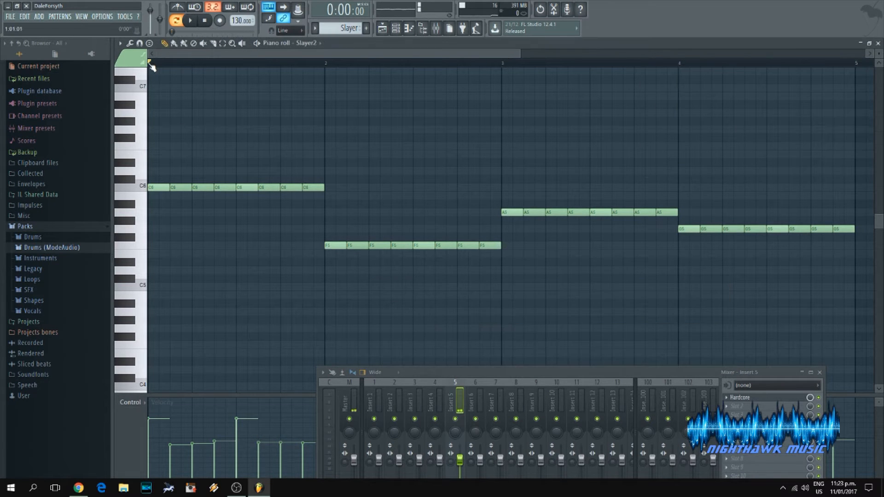
{"action": "left_click", "coordinate": [190, 20]}
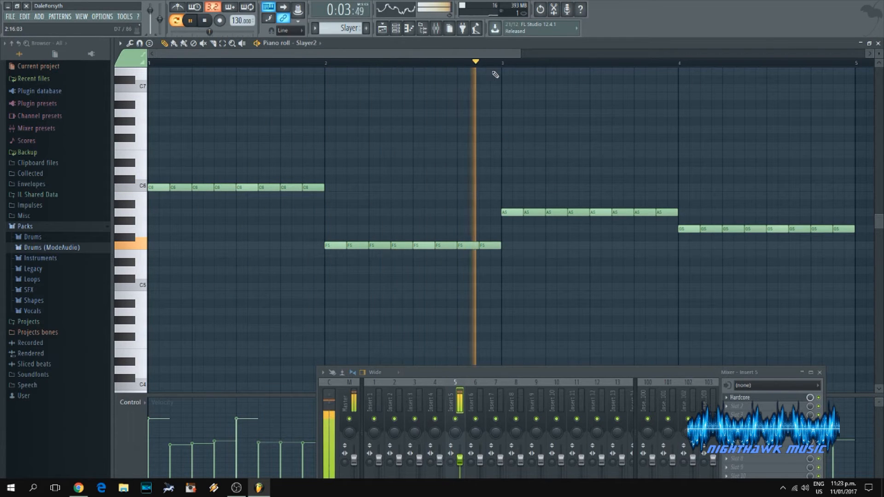
{"action": "left_click", "coordinate": [194, 23]}
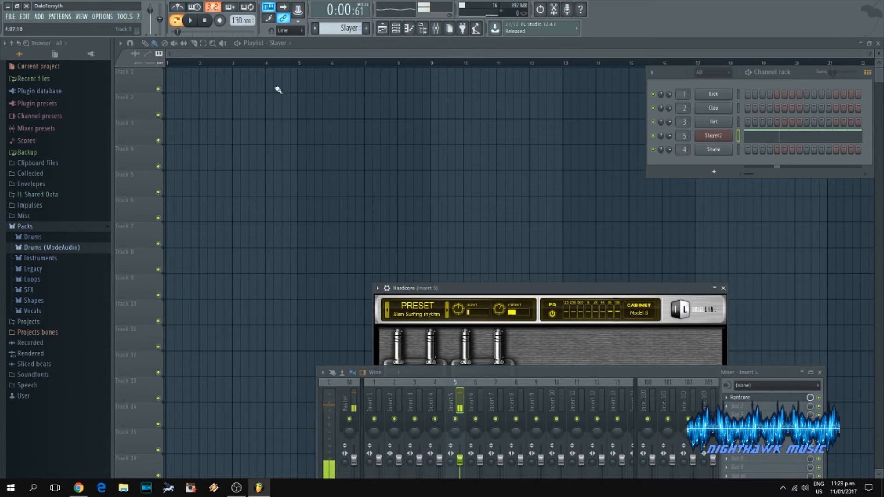
Place the Drum pattern four times in a row on playlist Track 1, covering bars 1 to 4
{"action": "left_click", "coordinate": [315, 28]}
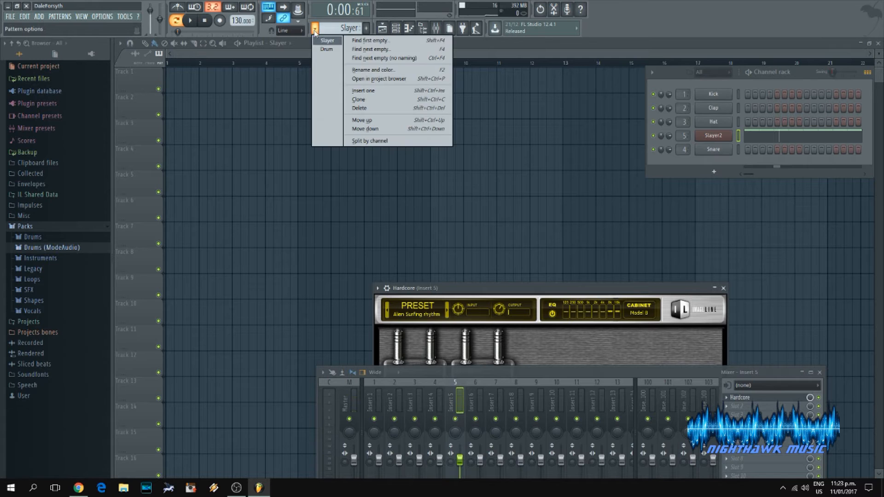
{"action": "left_click", "coordinate": [326, 49]}
{"action": "left_click", "coordinate": [184, 79]}
{"action": "mouse_move", "coordinate": [217, 84]}
{"action": "left_mouse_down"}
{"action": "mouse_move", "coordinate": [161, 84]}
{"action": "mouse_move", "coordinate": [288, 85]}
{"action": "left_mouse_up"}
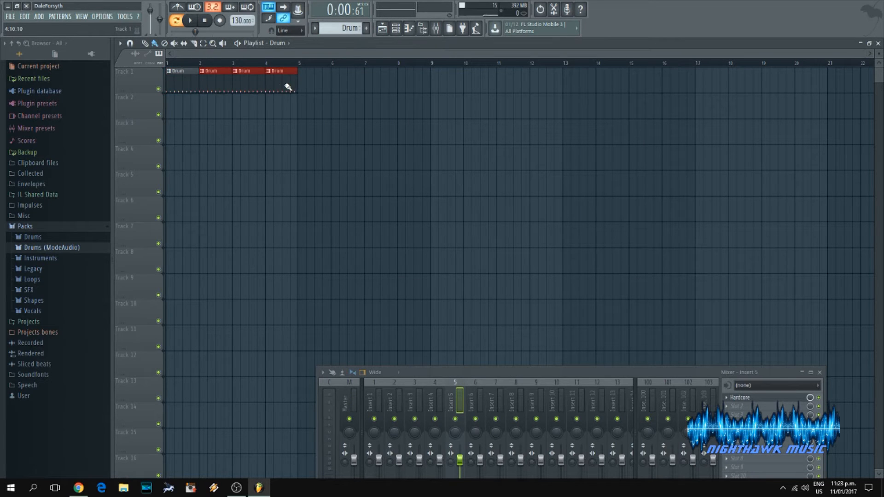
Place the Slayer pattern on playlist Track 2 starting at bar 1, beneath the drum clips
{"action": "left_click", "coordinate": [318, 31]}
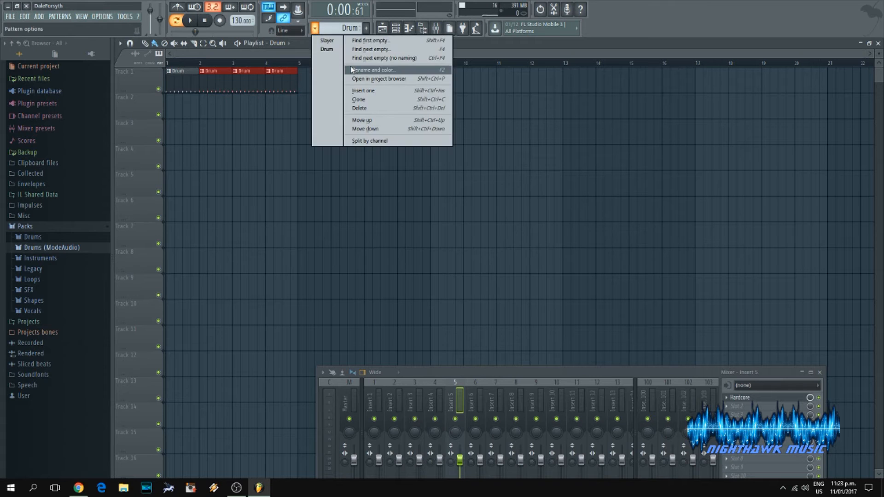
{"action": "left_click", "coordinate": [350, 67]}
{"action": "left_click", "coordinate": [182, 110]}
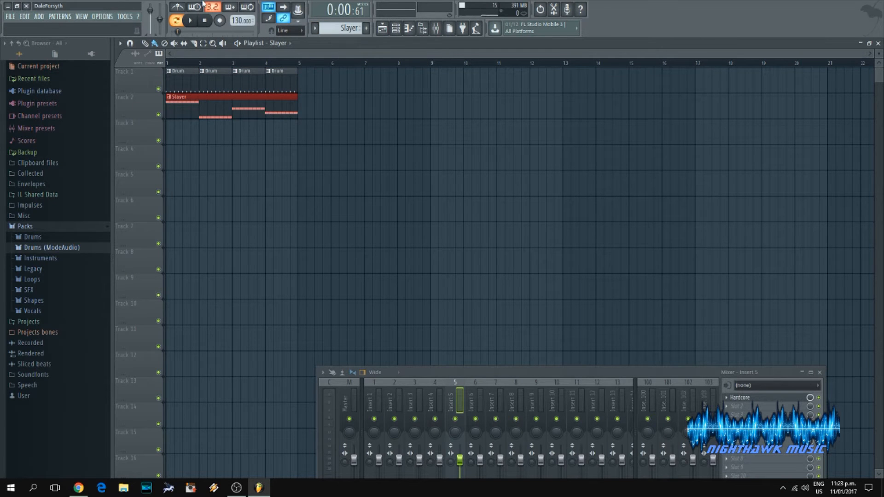
Switch to song mode, play the drum and guitar arrangement, and move the mixer up into full view
{"action": "left_click", "coordinate": [176, 20]}
{"action": "key", "text": "space"}
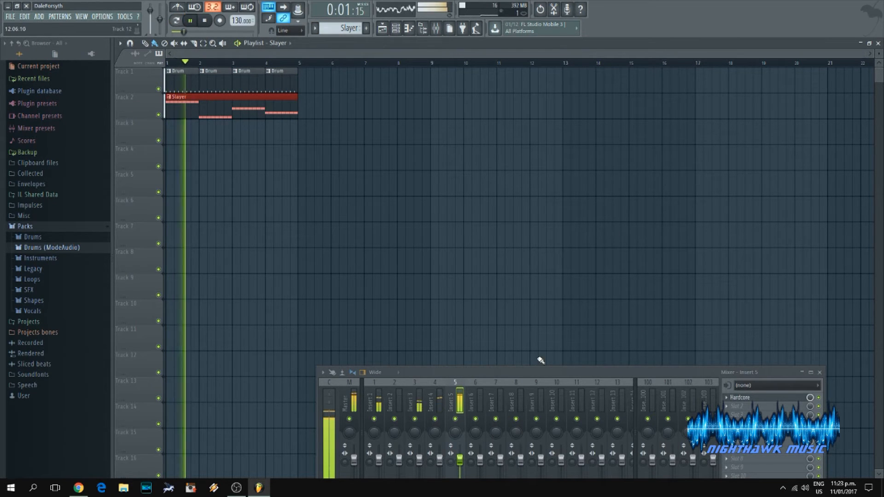
{"action": "left_click_drag", "start_coordinate": [535, 377], "coordinate": [457, 162]}
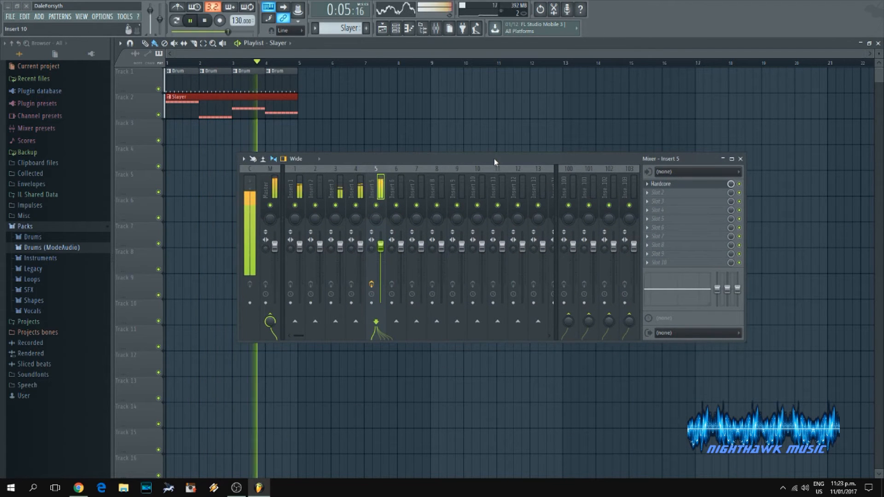
Stop playback, select the Drum pattern and load Fruity WaveShaper into the first effect slot of mixer Insert 1
{"action": "key", "text": "space"}
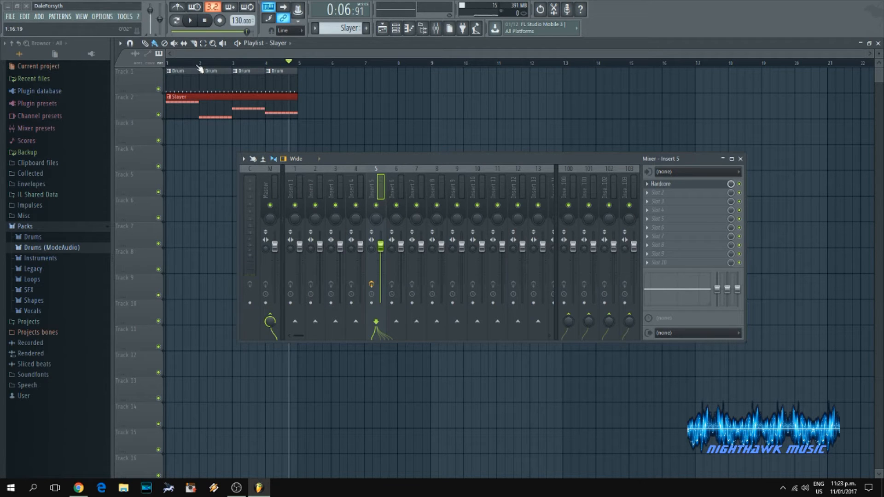
{"action": "left_click", "coordinate": [178, 88]}
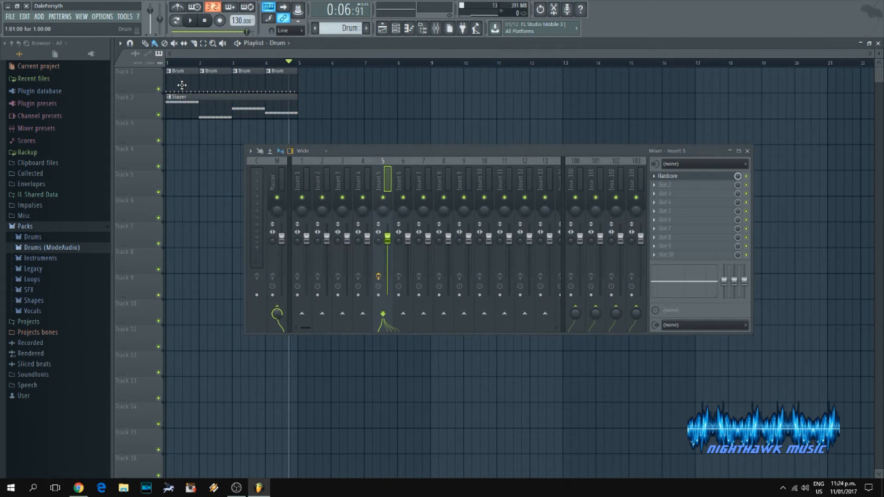
{"action": "left_click", "coordinate": [303, 178]}
{"action": "left_click", "coordinate": [654, 178]}
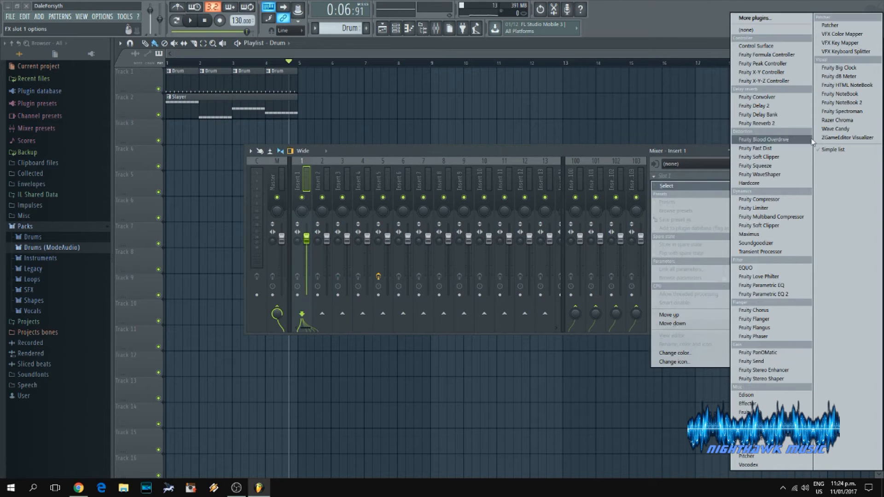
{"action": "left_click", "coordinate": [771, 174]}
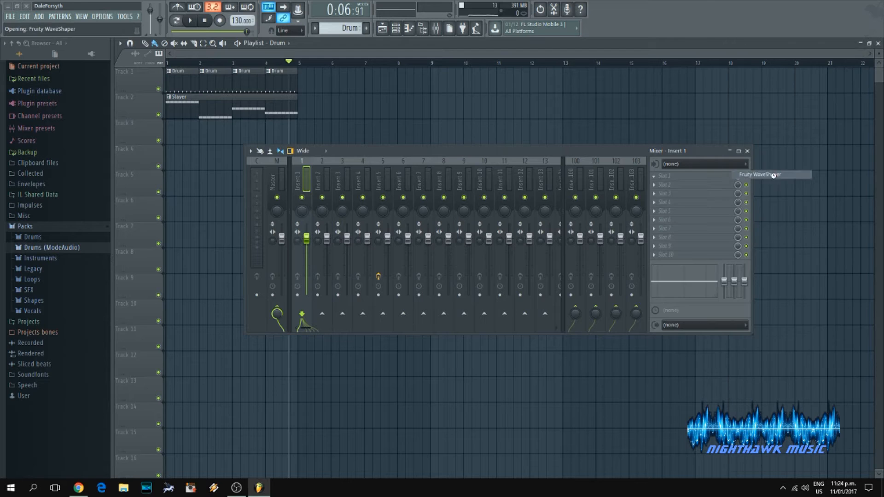
{"action": "left_click_drag", "start_coordinate": [435, 157], "coordinate": [456, 273]}
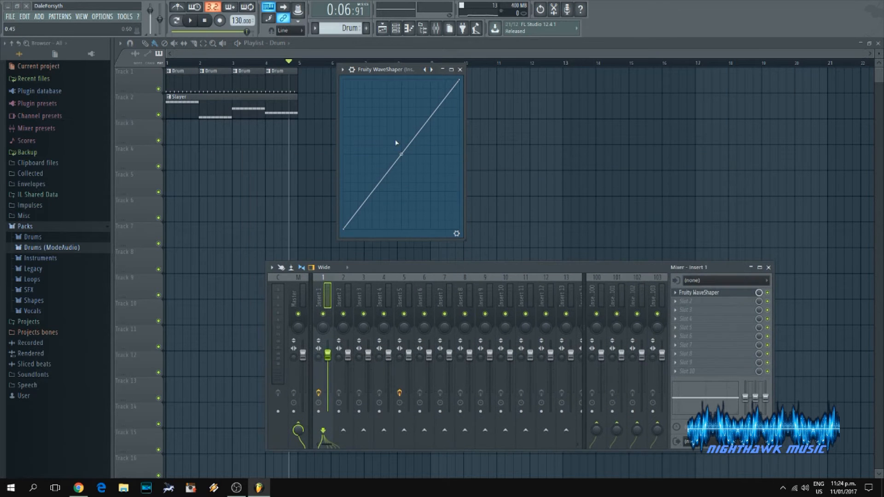
Bow the WaveShaper curve upward with an extra point before its midpoint, and play the arrangement from the start to hear the kick
{"action": "left_click_drag", "start_coordinate": [401, 154], "coordinate": [402, 115]}
{"action": "right_click", "coordinate": [378, 142]}
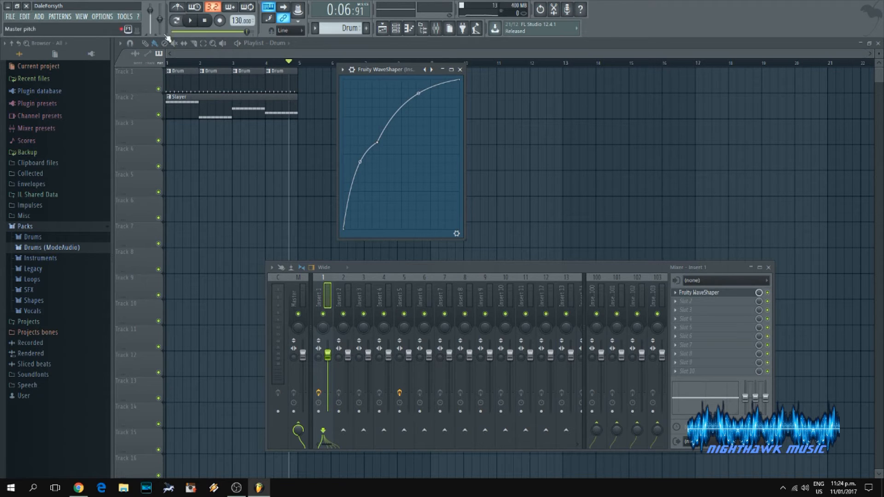
{"action": "left_click", "coordinate": [171, 64]}
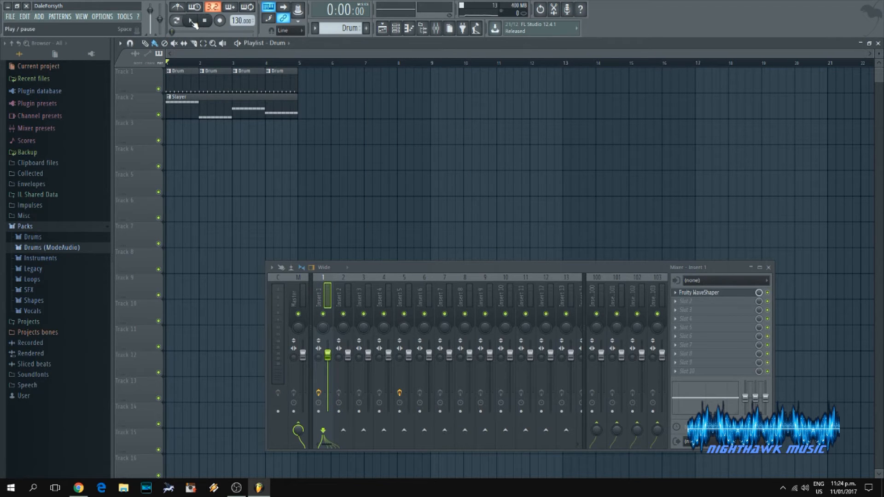
{"action": "left_click", "coordinate": [191, 20]}
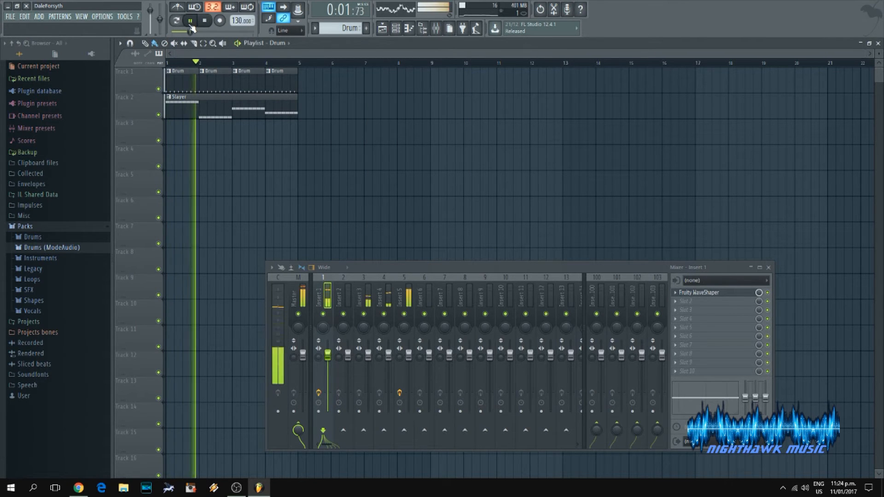
{"action": "left_click", "coordinate": [190, 21]}
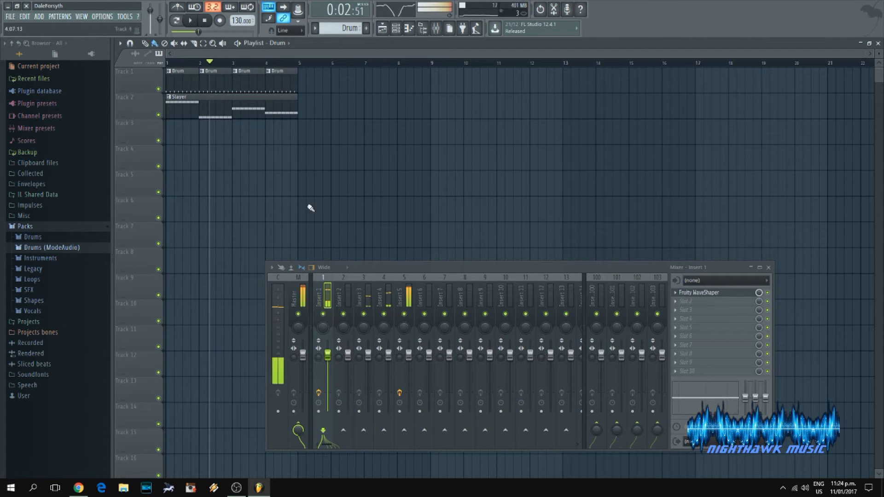
Load Fruity Parametric EQ 2 into the second effect slot of Insert 1, keeping its window above the mixer
{"action": "left_click", "coordinate": [681, 305]}
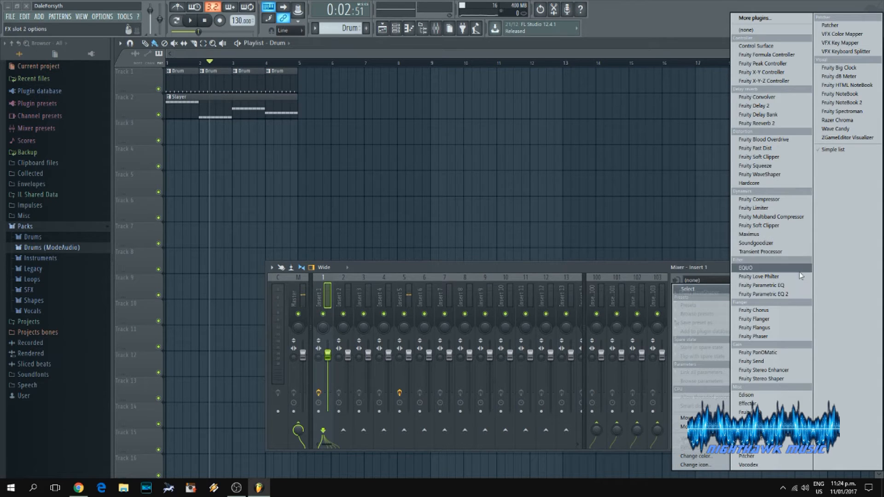
{"action": "left_click", "coordinate": [784, 297]}
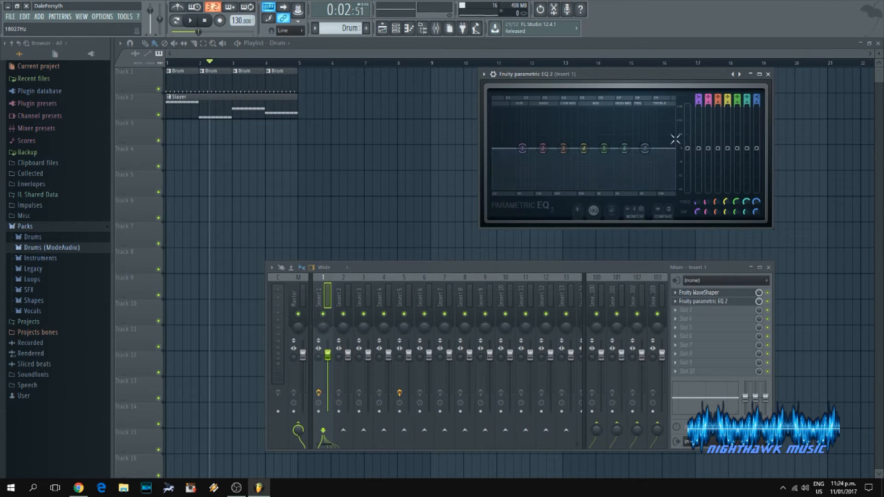
{"action": "left_click_drag", "start_coordinate": [602, 84], "coordinate": [469, 96]}
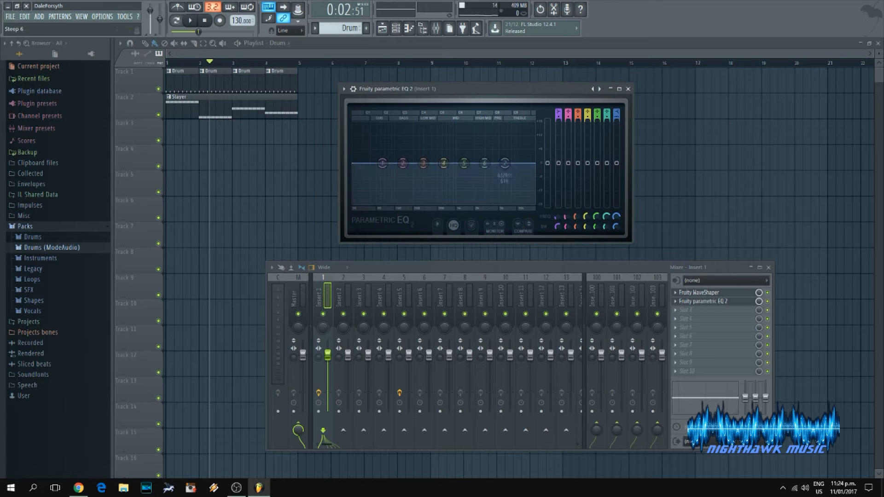
Make EQ band 7 a low-pass filter moved down into the mid frequencies, and slightly boost bands 1 and 2
{"action": "left_click", "coordinate": [617, 114]}
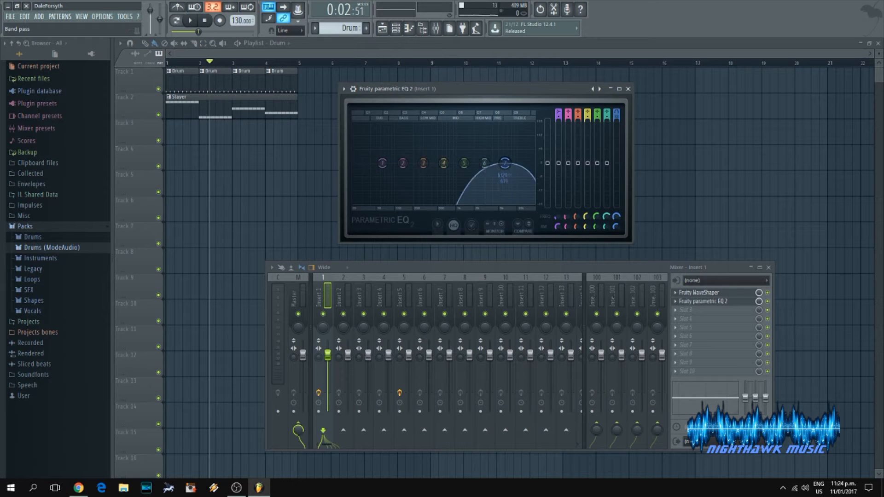
{"action": "right_click", "coordinate": [505, 162]}
{"action": "left_click_drag", "start_coordinate": [505, 162], "coordinate": [457, 163]}
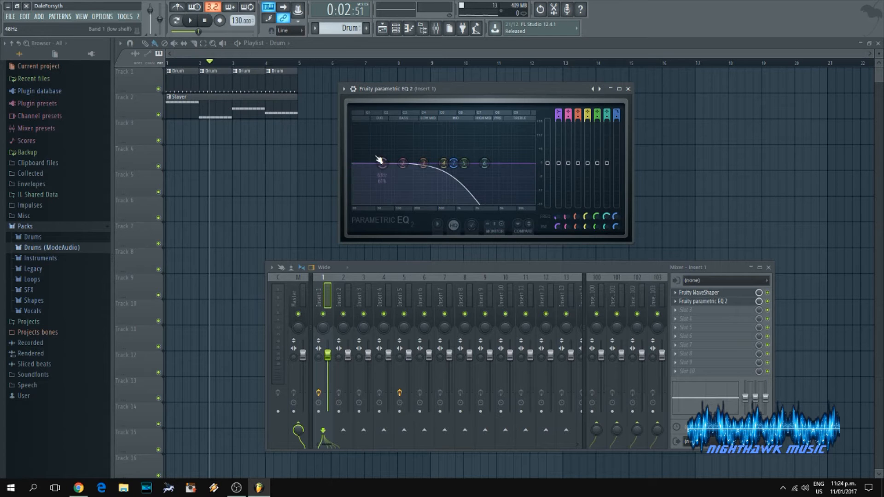
{"action": "left_click_drag", "start_coordinate": [406, 165], "coordinate": [383, 160]}
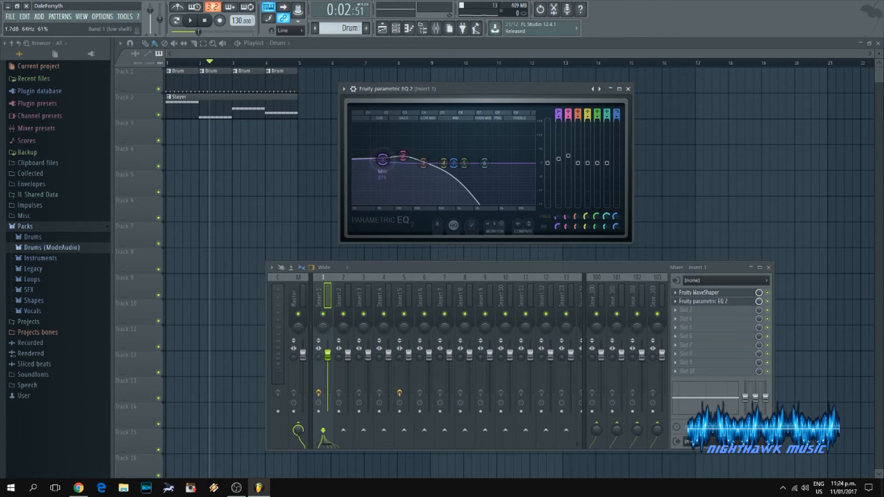
Audition the equalized kick in the arrangement, add a Kick hit on step 11 of the Drum pattern, and play the song again
{"action": "left_click", "coordinate": [192, 21]}
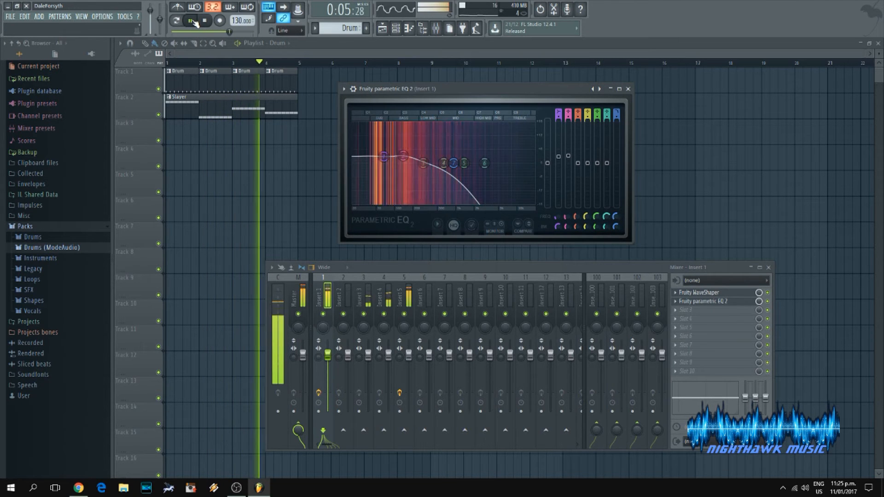
{"action": "key", "text": "space"}
{"action": "left_click", "coordinate": [421, 28]}
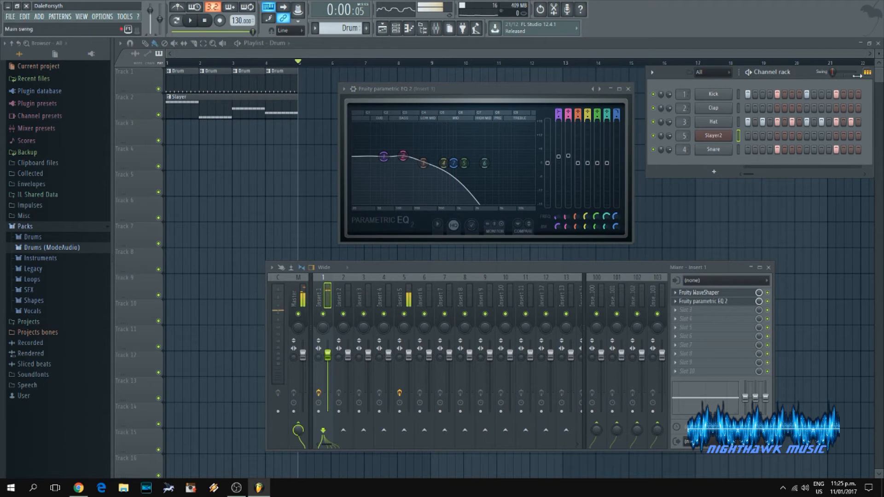
{"action": "left_click", "coordinate": [820, 94]}
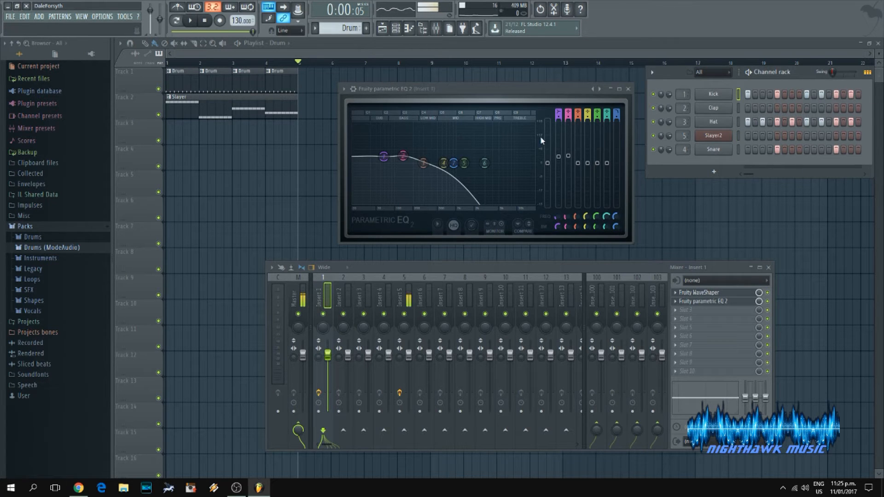
{"action": "left_click", "coordinate": [193, 22]}
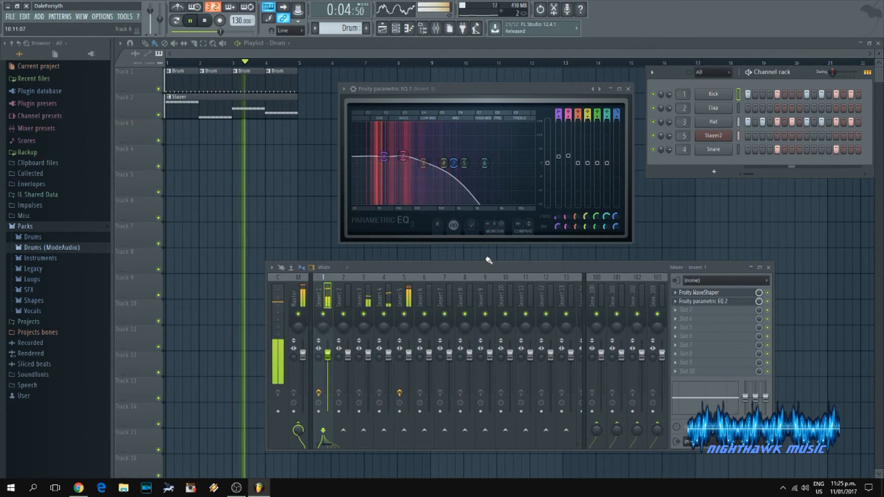
{"action": "left_click", "coordinate": [194, 22]}
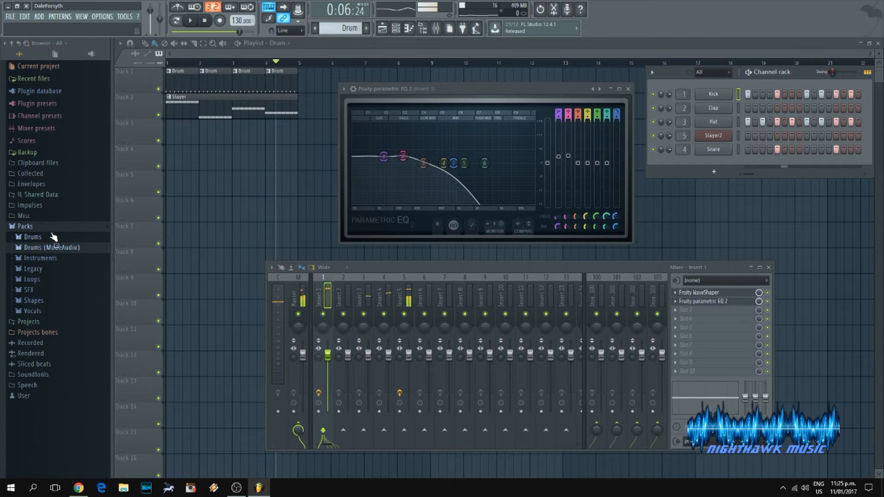
Enable the Snare channel's volume envelope with no attack, a short hold and a decay to zero sustain, and close its settings
{"action": "left_click", "coordinate": [27, 227]}
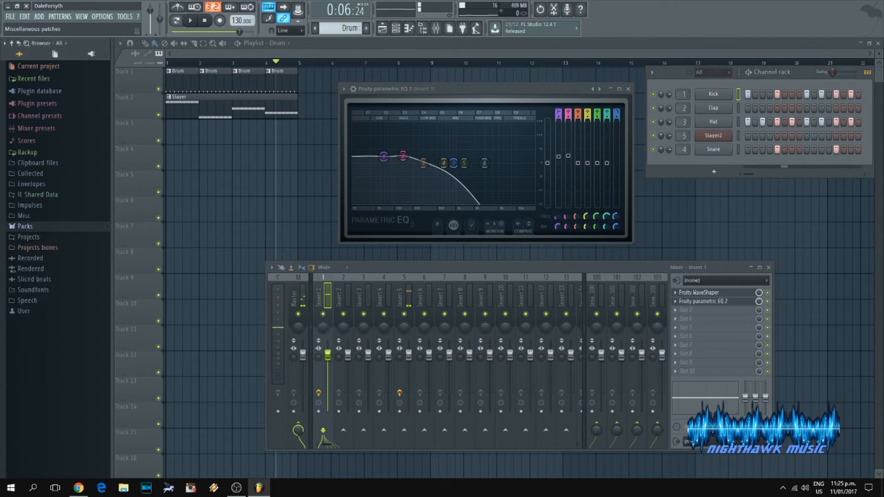
{"action": "right_click", "coordinate": [706, 149]}
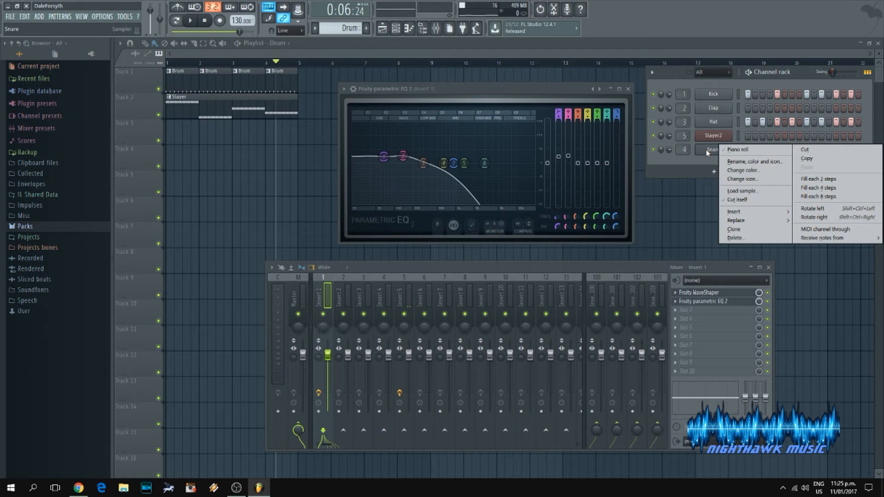
{"action": "left_click", "coordinate": [706, 149]}
{"action": "left_click", "coordinate": [710, 149]}
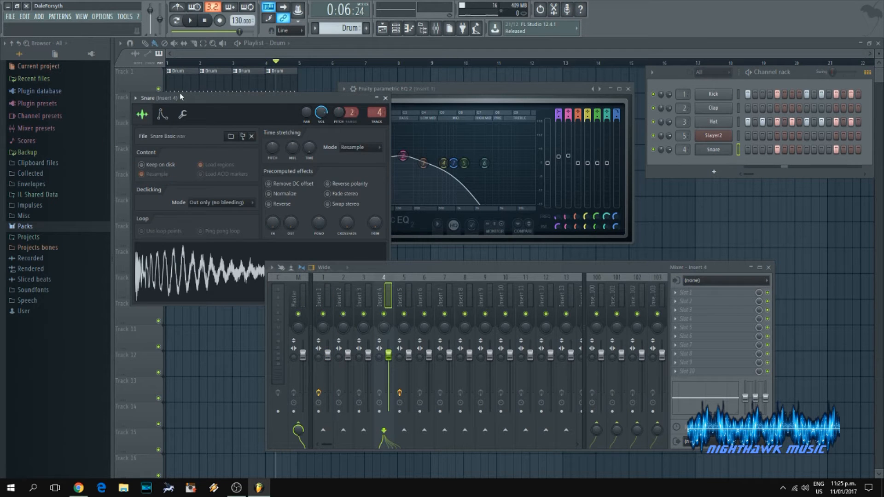
{"action": "left_click", "coordinate": [162, 115]}
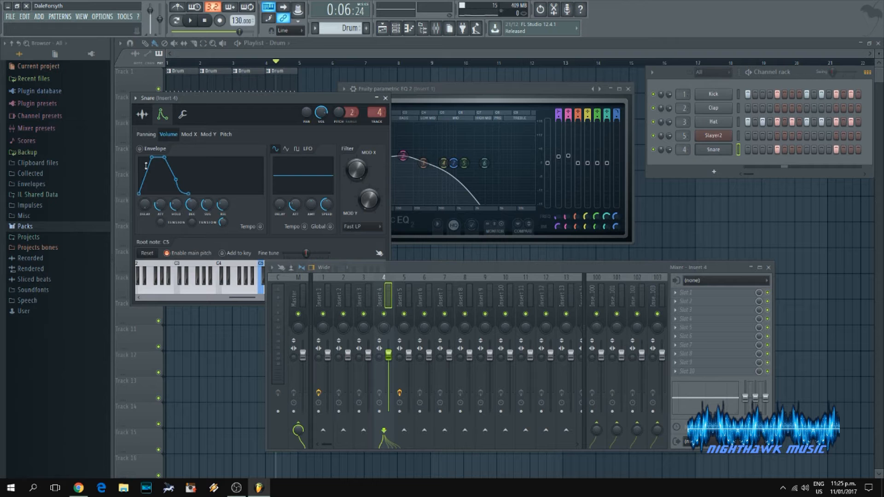
{"action": "left_click_drag", "start_coordinate": [160, 205], "coordinate": [160, 221]}
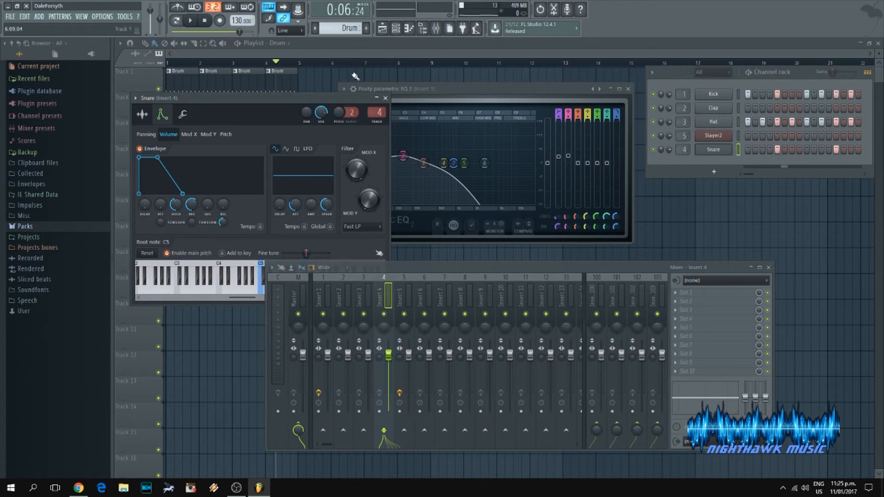
{"action": "left_click", "coordinate": [386, 99]}
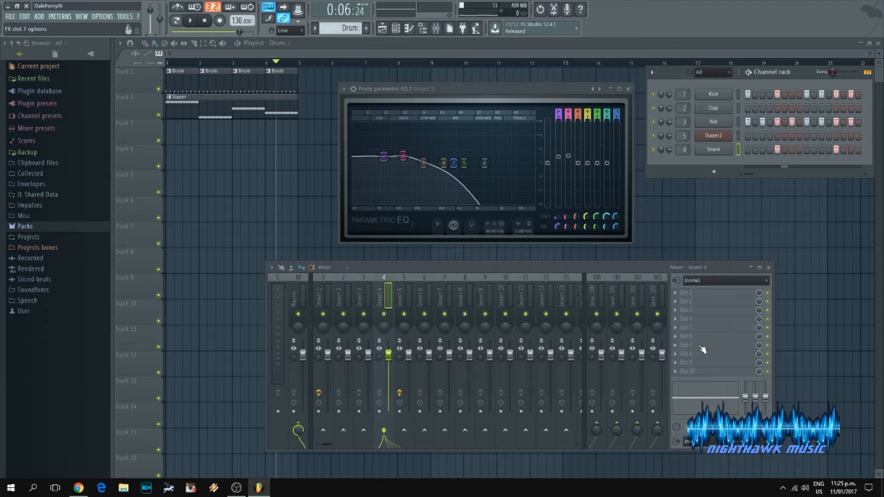
Load Fruity WaveShaper into the first effect slot of Insert 4 and bow its curve upward with an extra point before the midpoint
{"action": "left_click", "coordinate": [682, 295]}
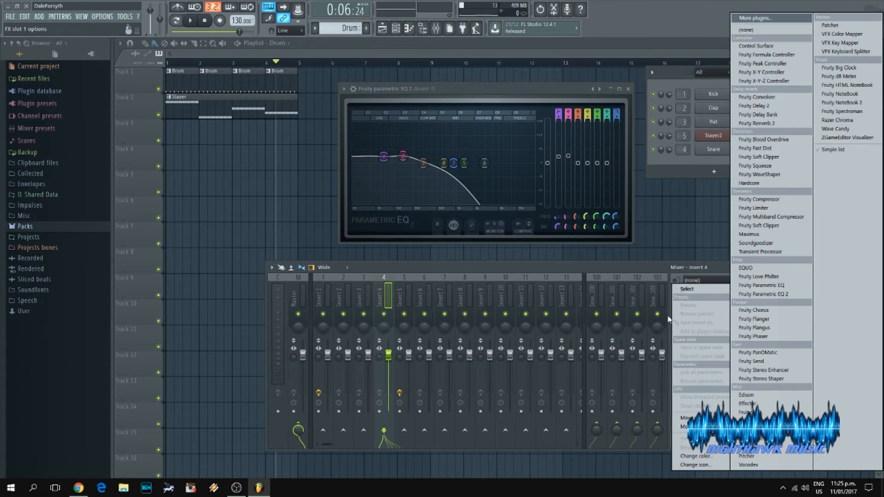
{"action": "left_click", "coordinate": [779, 174]}
{"action": "left_click_drag", "start_coordinate": [182, 171], "coordinate": [183, 132]}
{"action": "right_click", "coordinate": [155, 167]}
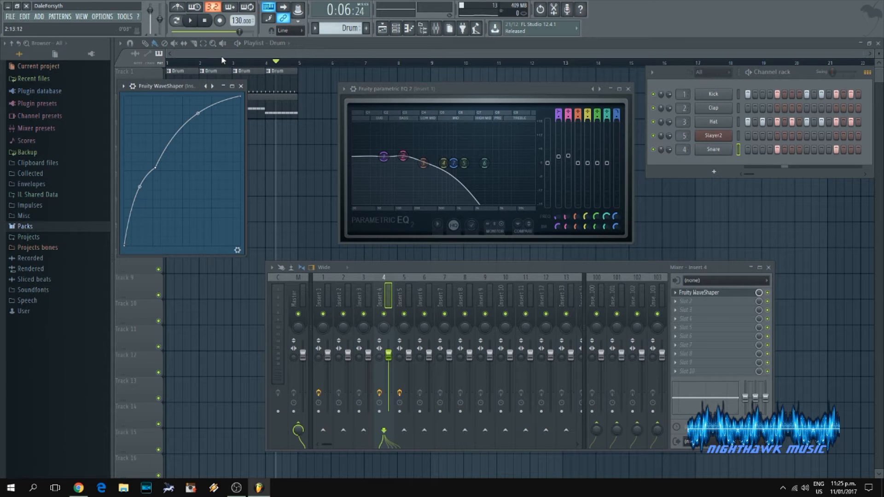
Play the arrangement to hear the shaped snare, closing the WaveShaper window, and stop playback
{"action": "left_click", "coordinate": [191, 24]}
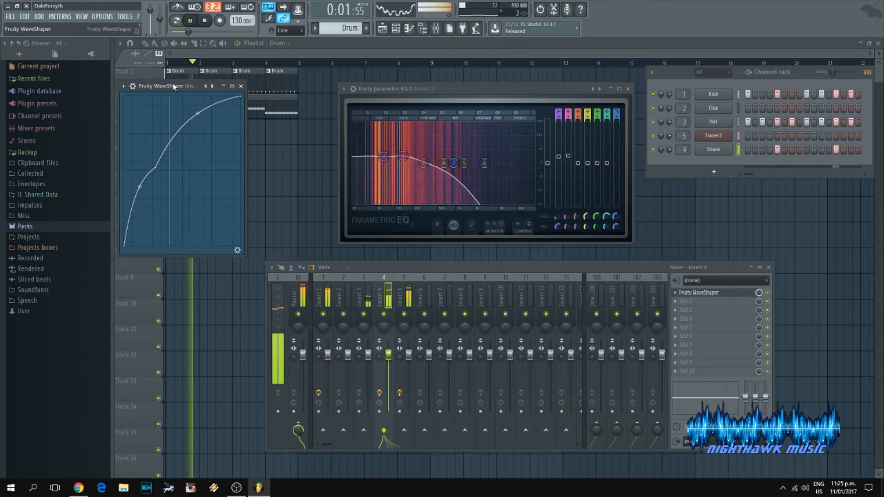
{"action": "left_click", "coordinate": [240, 86]}
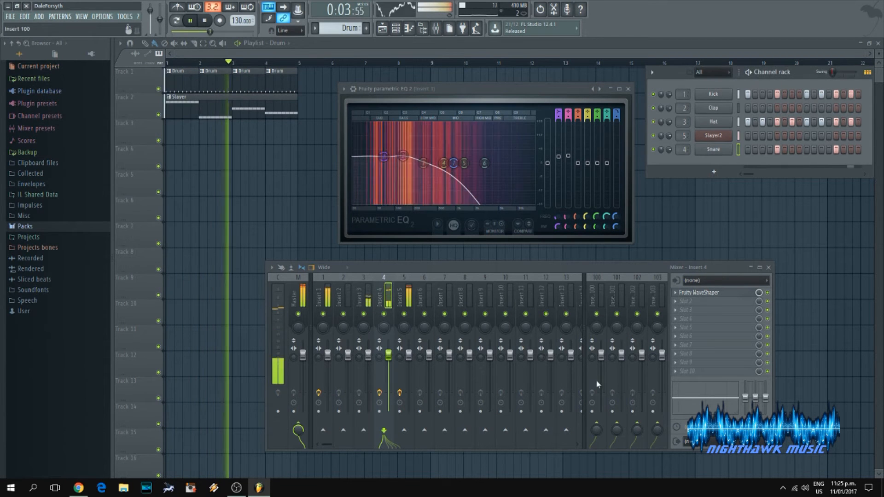
{"action": "key", "text": "space"}
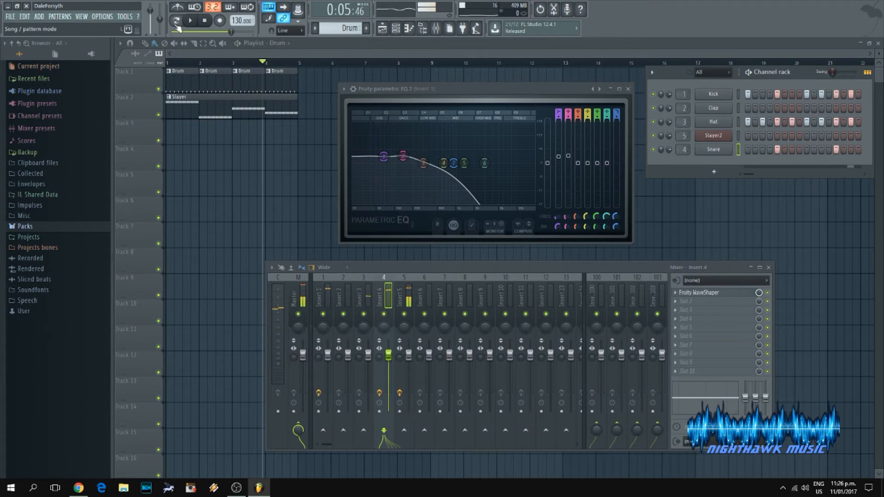
Switch to pattern mode with the channel rack shown, and load Fruity Parametric EQ 2 into the fourth effect slot of Insert 4
{"action": "key", "text": "F12"}
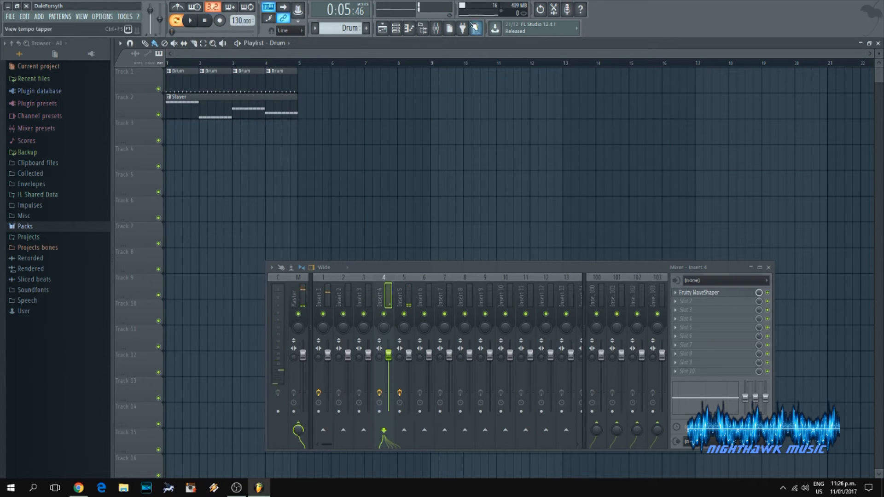
{"action": "left_click", "coordinate": [395, 28]}
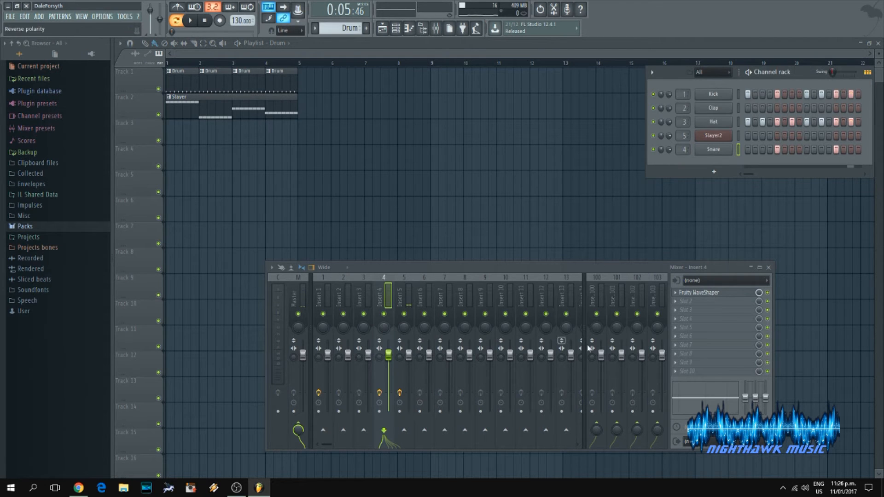
{"action": "left_click", "coordinate": [676, 319]}
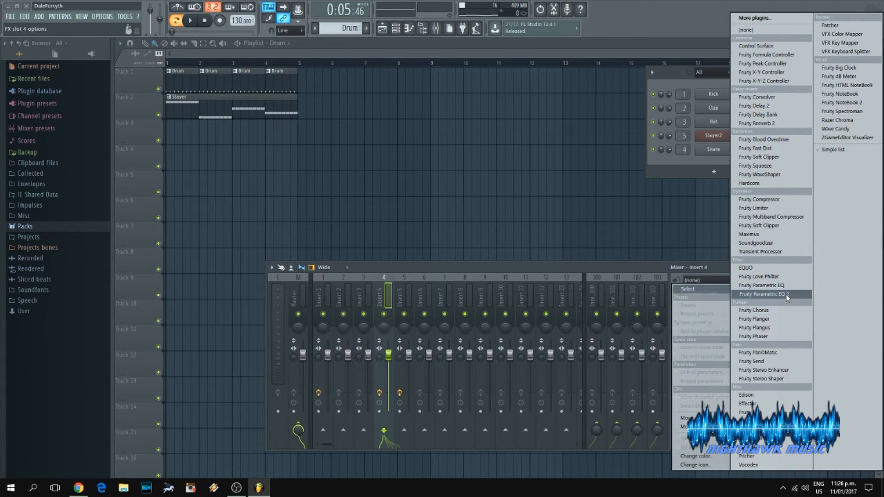
{"action": "left_click", "coordinate": [786, 294]}
{"action": "left_click_drag", "start_coordinate": [299, 152], "coordinate": [414, 112]}
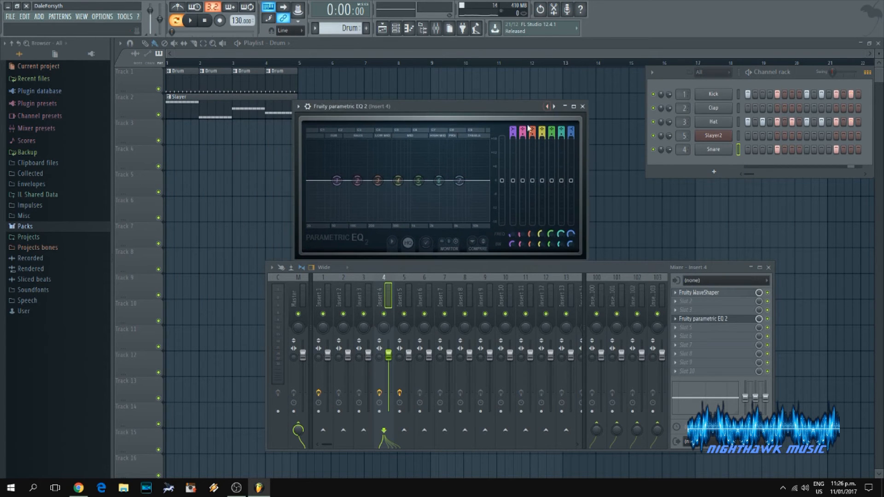
Cut the snare's lows with a steep band 1 high-pass and slightly boost bands 5 and 6 in Parametric EQ 2 while auditioning the pattern
{"action": "scroll", "coordinate": [345, 184], "scroll_direction": "down", "scroll_amount": 3}
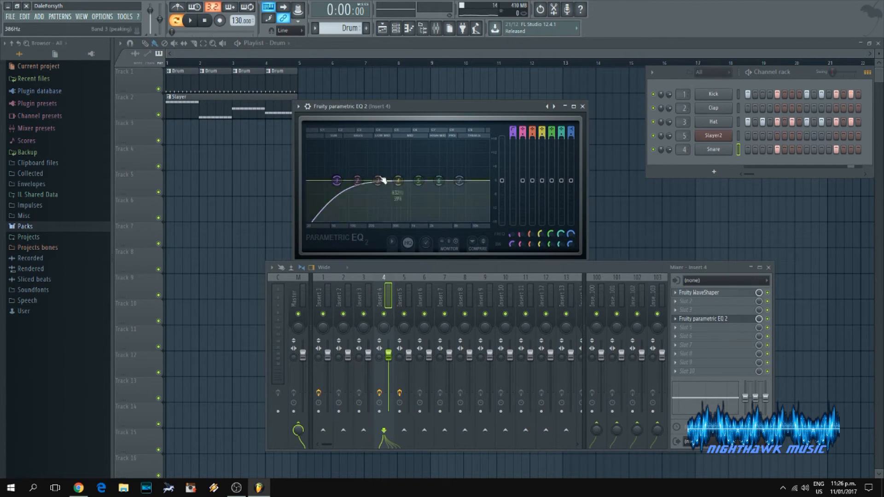
{"action": "left_click_drag", "start_coordinate": [344, 184], "coordinate": [386, 183]}
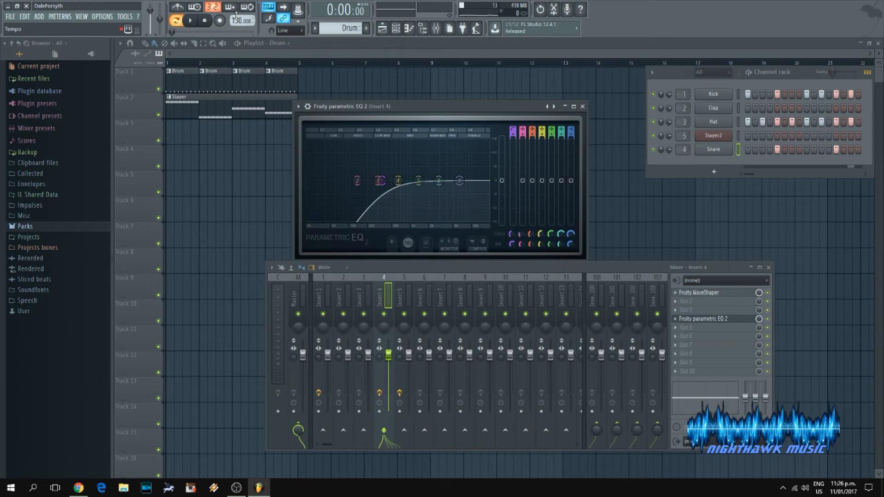
{"action": "left_click", "coordinate": [196, 28]}
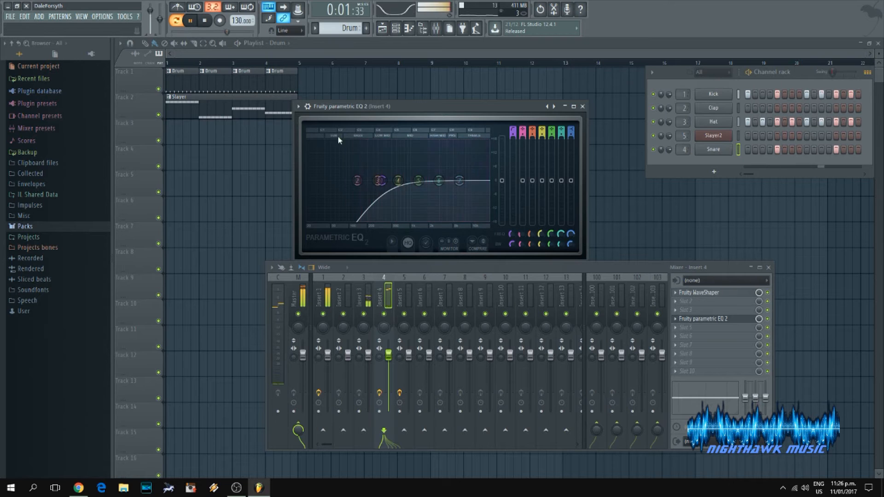
{"action": "left_click_drag", "start_coordinate": [371, 182], "coordinate": [437, 173]}
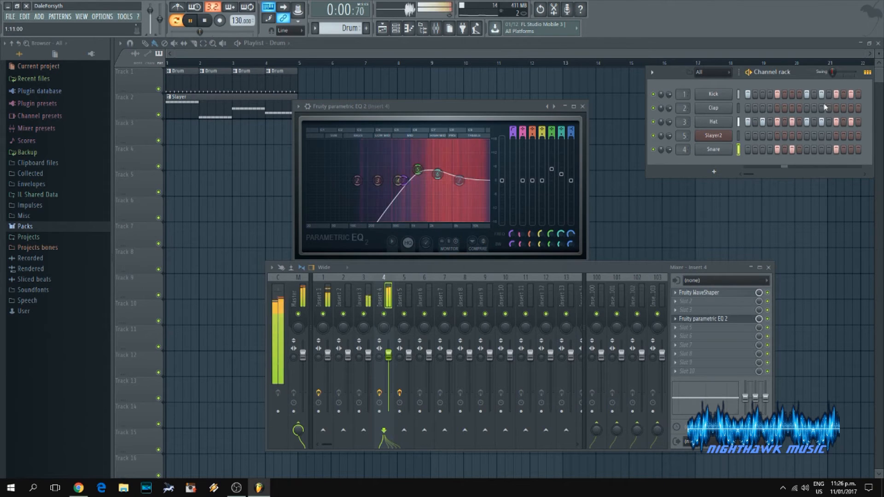
{"action": "key", "text": "space"}
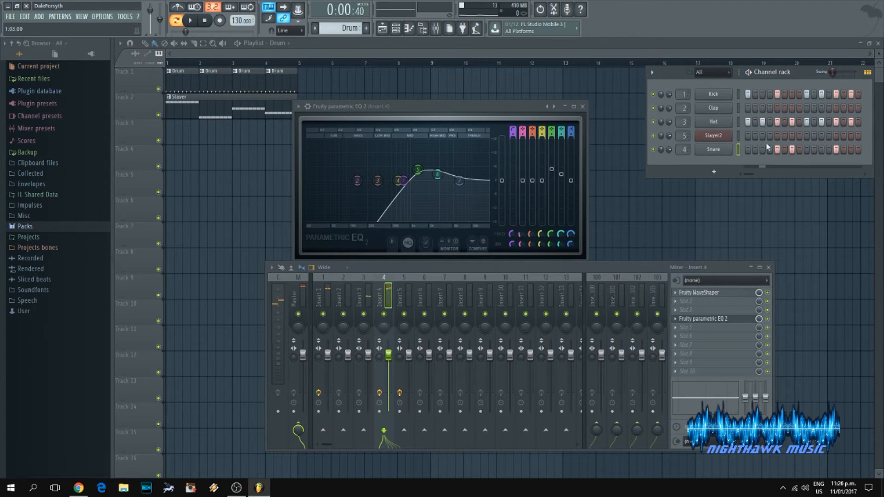
Insert a BassDrum channel above Kick in place of Clap, on mixer track 2, with hits on steps 1, 9 and 13
{"action": "left_click_drag", "start_coordinate": [679, 73], "coordinate": [639, 112]}
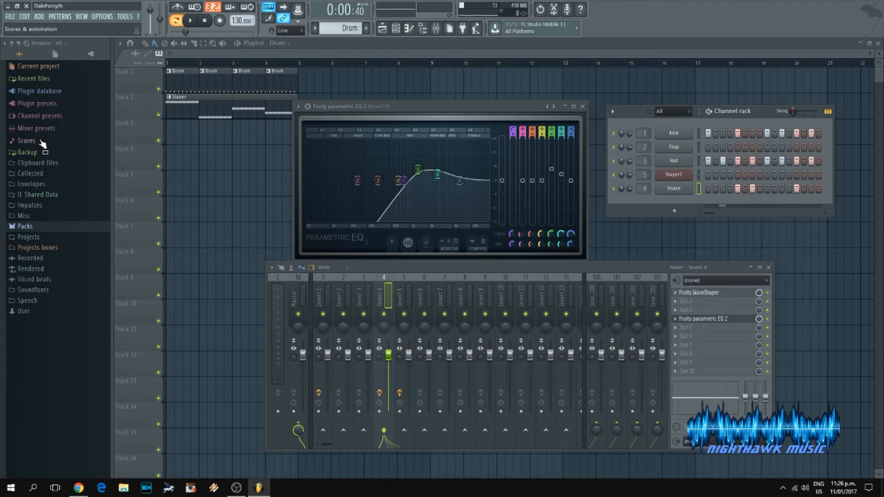
{"action": "right_click", "coordinate": [686, 134]}
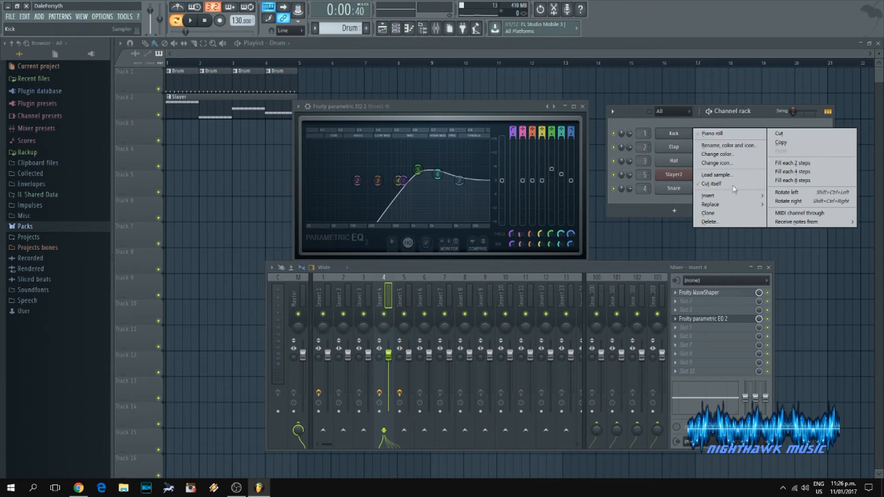
{"action": "mouse_move", "coordinate": [717, 196]}
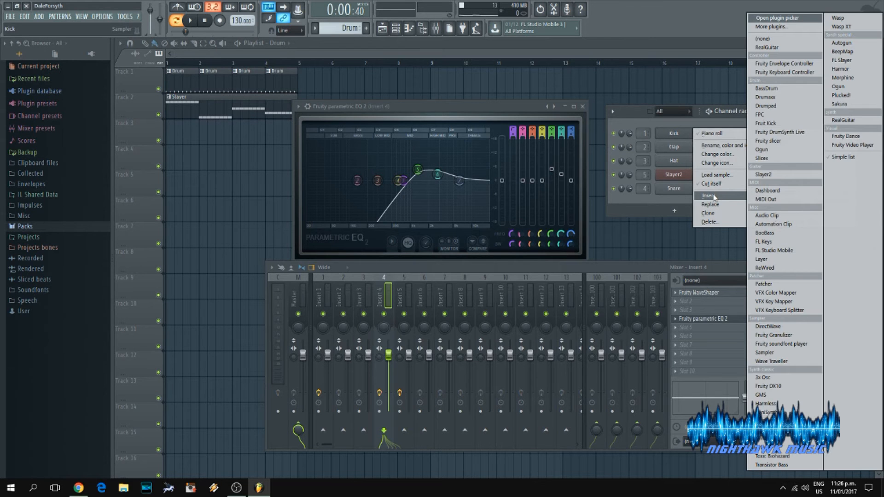
{"action": "left_click", "coordinate": [766, 88]}
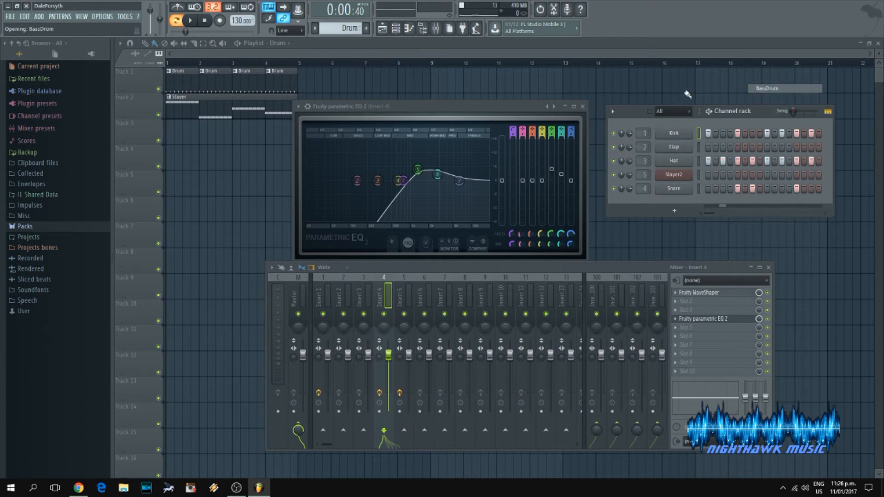
{"action": "left_click", "coordinate": [709, 133]}
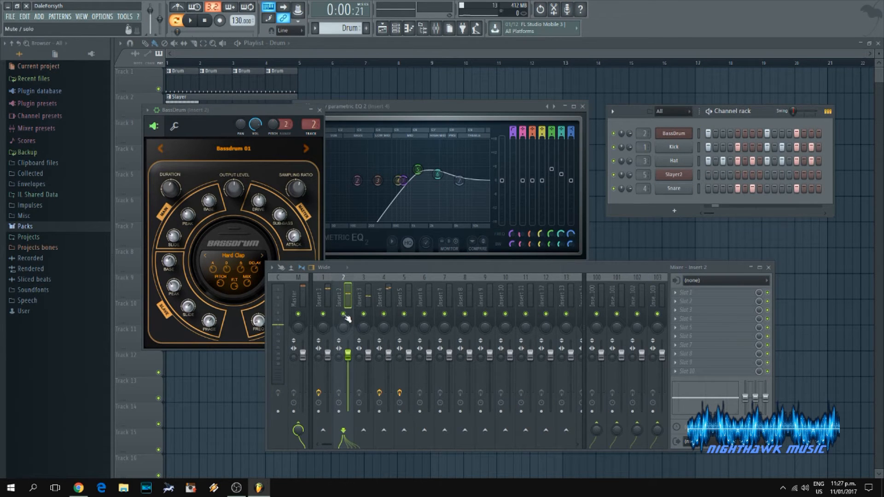
Play the pattern while setting BassDrum's base to 43 Hz and duration to 60.1 %, and adjust its output level, drive and panning
{"action": "left_click", "coordinate": [190, 20]}
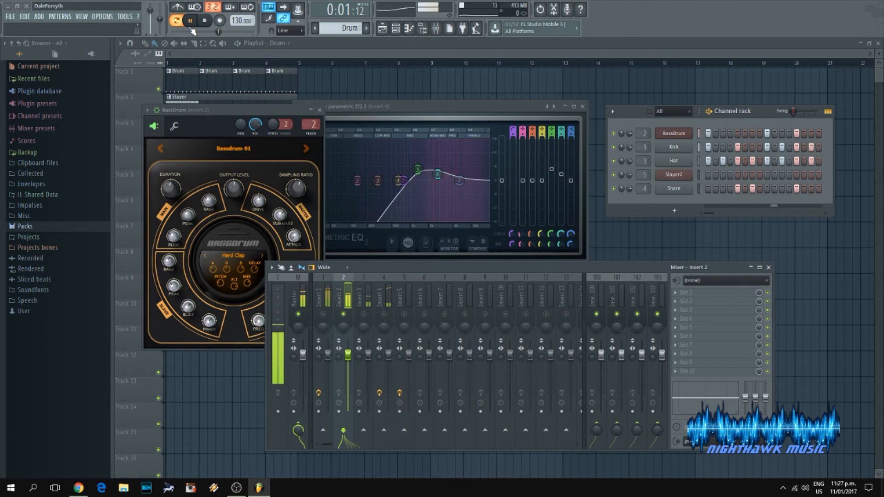
{"action": "left_click_drag", "start_coordinate": [233, 194], "coordinate": [233, 192]}
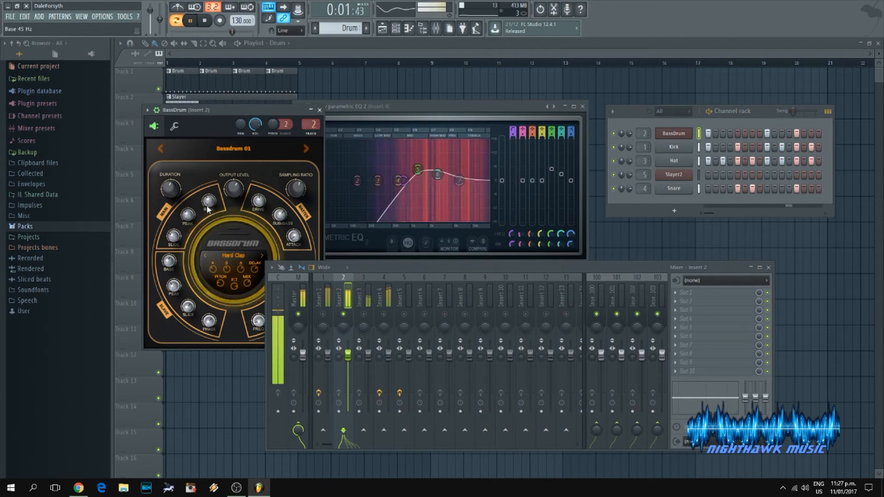
{"action": "left_click_drag", "start_coordinate": [208, 209], "coordinate": [208, 211]}
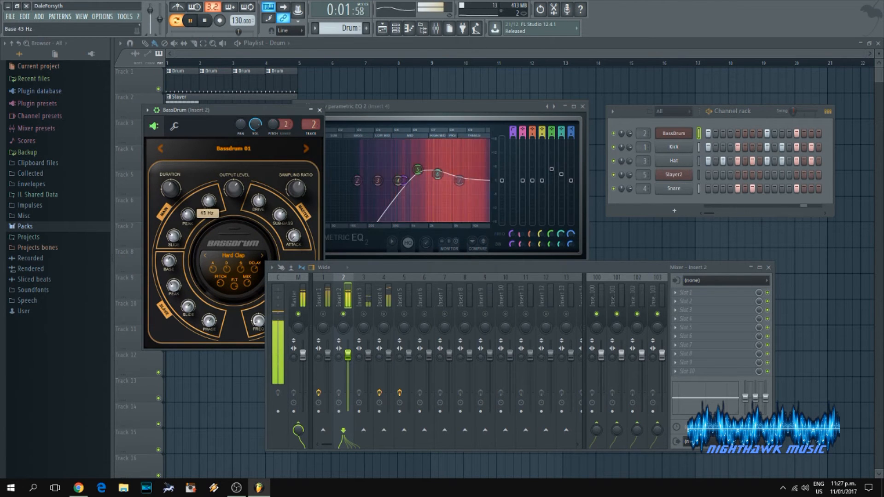
{"action": "left_click_drag", "start_coordinate": [170, 188], "coordinate": [169, 186]}
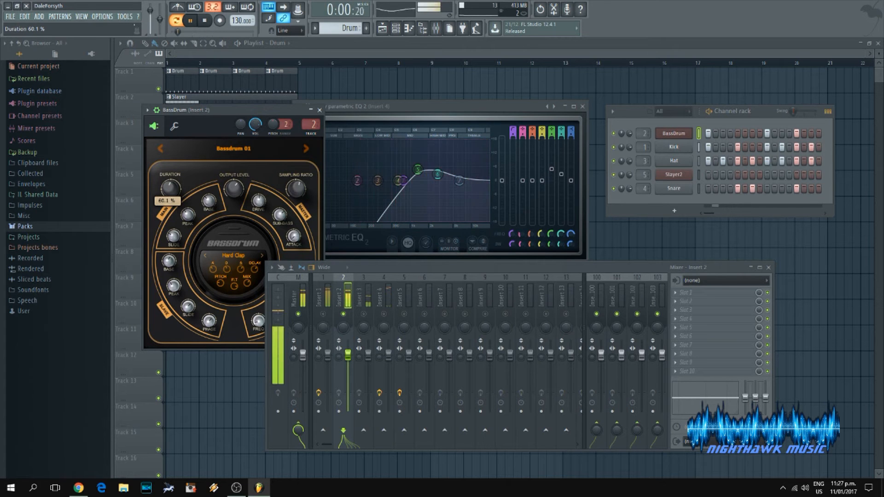
{"action": "left_click_drag", "start_coordinate": [258, 201], "coordinate": [258, 198]}
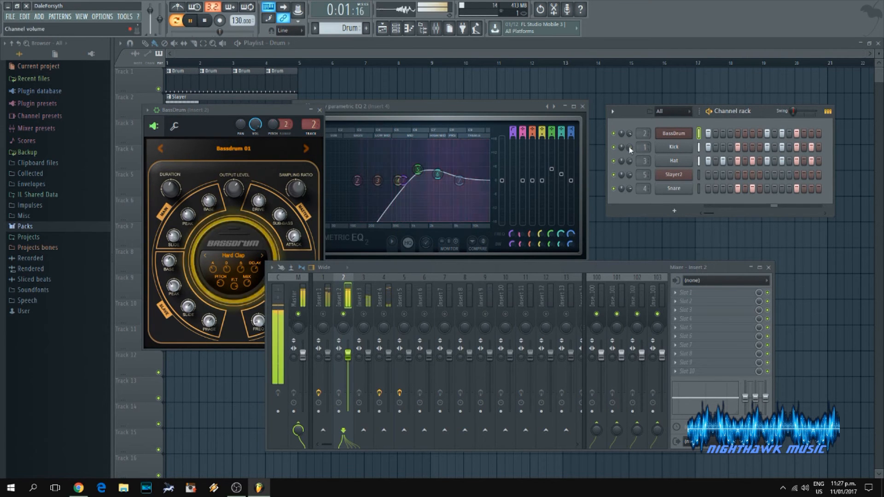
{"action": "left_click_drag", "start_coordinate": [621, 134], "coordinate": [622, 132]}
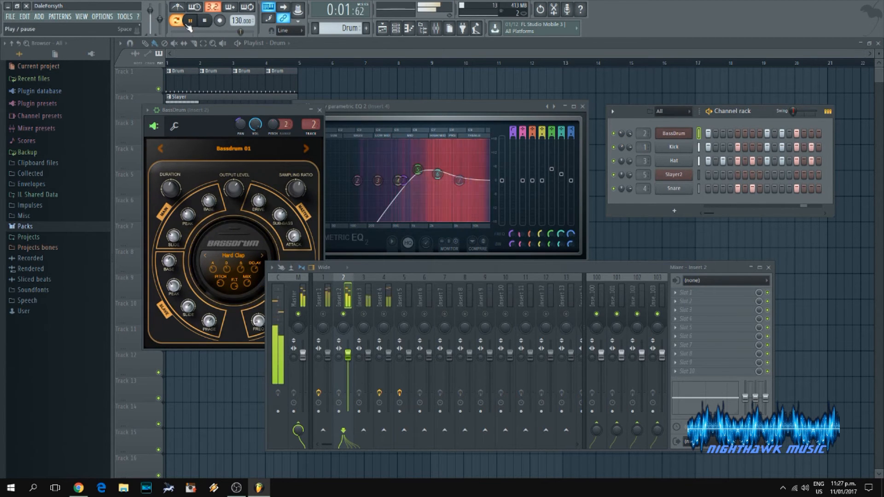
Unsolo Insert 2 in the mixer, stop the pattern and switch to song mode
{"action": "right_click", "coordinate": [343, 314]}
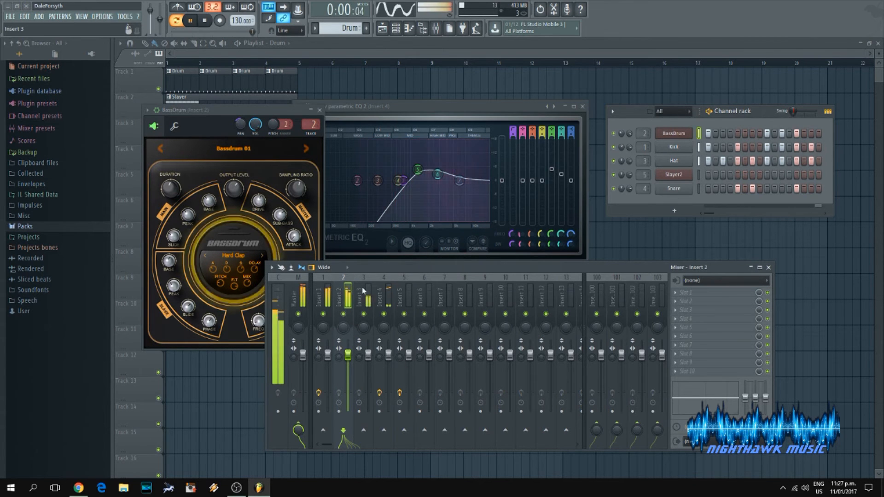
{"action": "left_click_drag", "start_coordinate": [408, 271], "coordinate": [395, 301]}
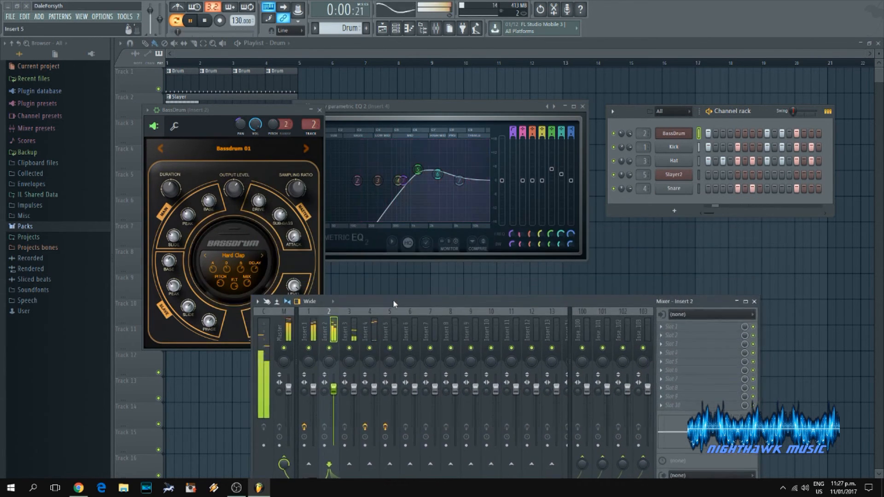
{"action": "left_click", "coordinate": [190, 20]}
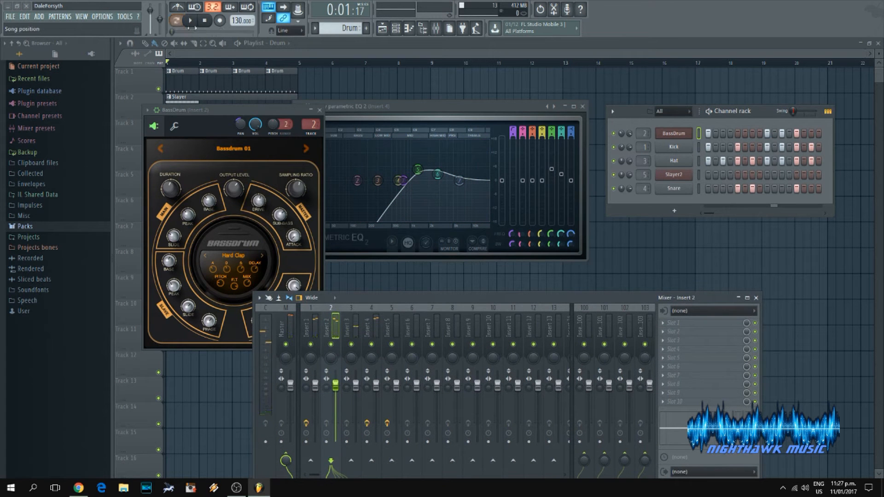
Play the arrangement to hear BassDrum with the riff, close the BassDrum window and stop playback
{"action": "left_click", "coordinate": [191, 21]}
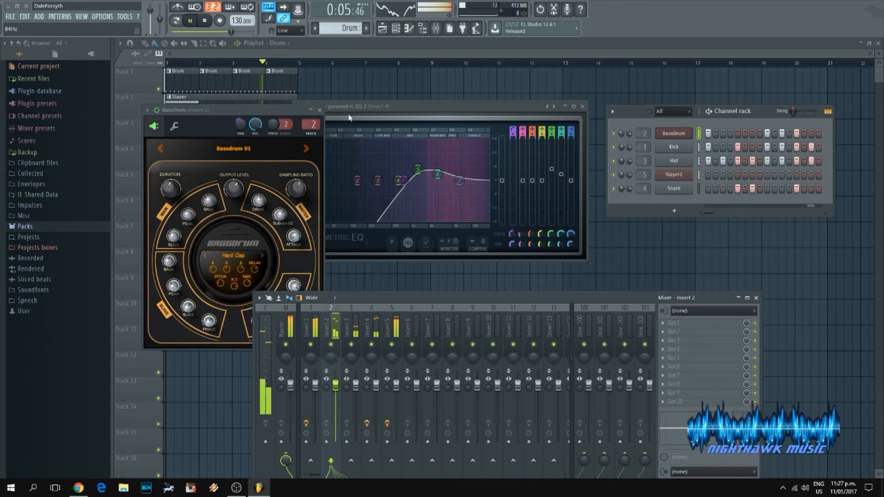
{"action": "left_click", "coordinate": [319, 110]}
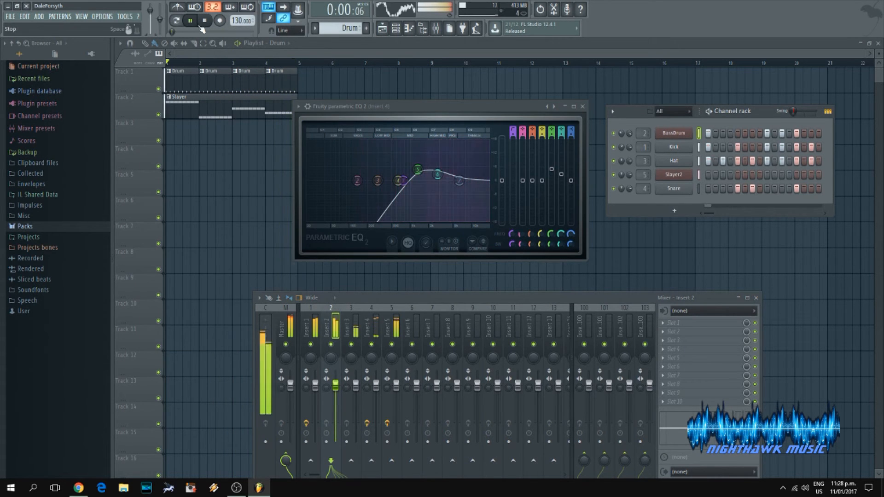
{"action": "key", "text": "space"}
{"action": "left_click", "coordinate": [175, 32]}
{"action": "left_click_drag", "start_coordinate": [422, 297], "coordinate": [402, 272]}
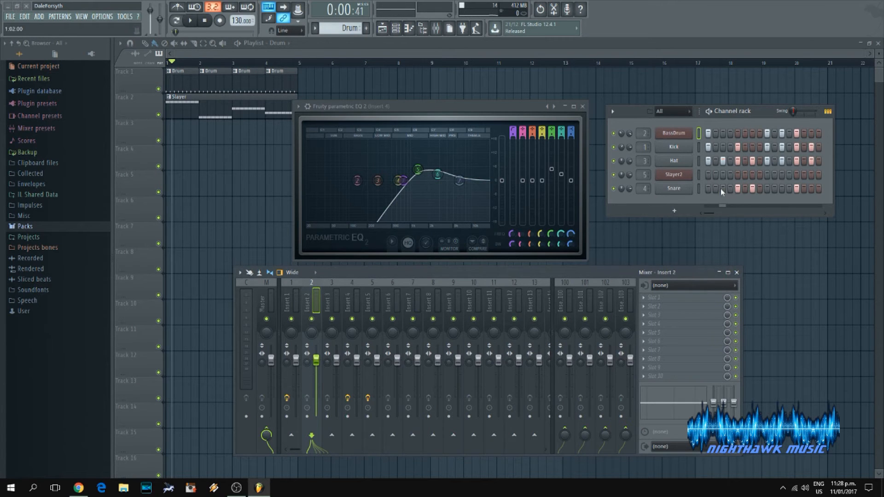
Insert a Harmor channel directly below Slayer2 in the channel rack
{"action": "right_click", "coordinate": [674, 176]}
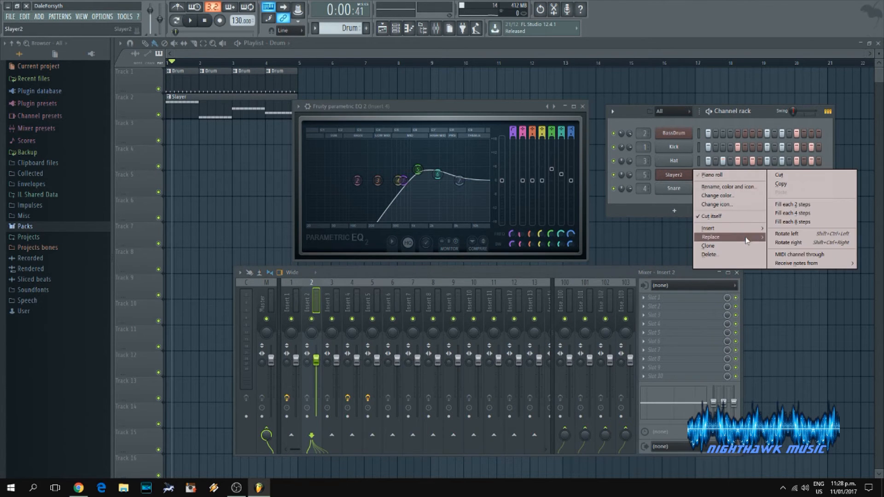
{"action": "mouse_move", "coordinate": [747, 240]}
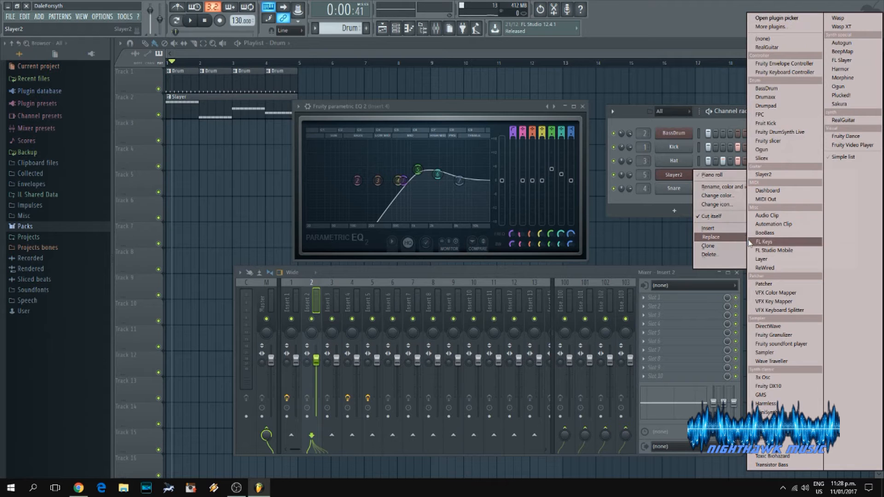
{"action": "left_click", "coordinate": [860, 69]}
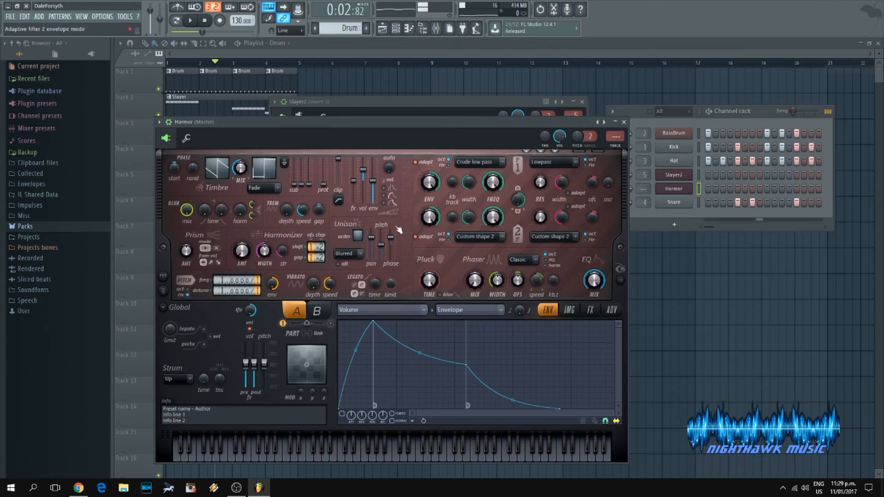
Load the Analog bass 2 preset into Harmor
{"action": "left_click", "coordinate": [160, 122]}
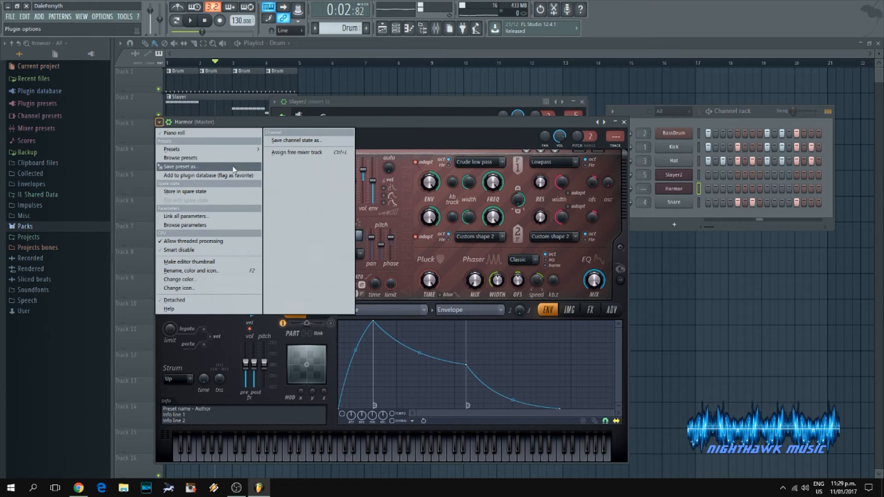
{"action": "mouse_move", "coordinate": [204, 151]}
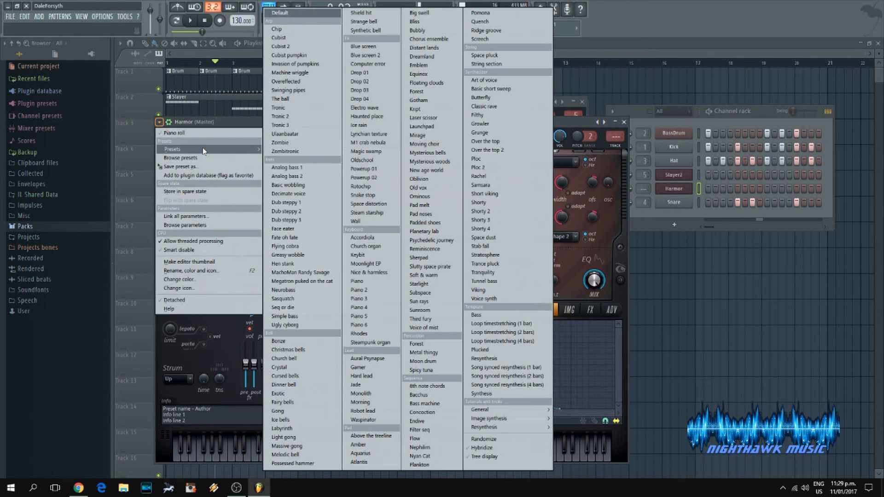
{"action": "left_click", "coordinate": [287, 176]}
{"action": "left_click", "coordinate": [365, 456]}
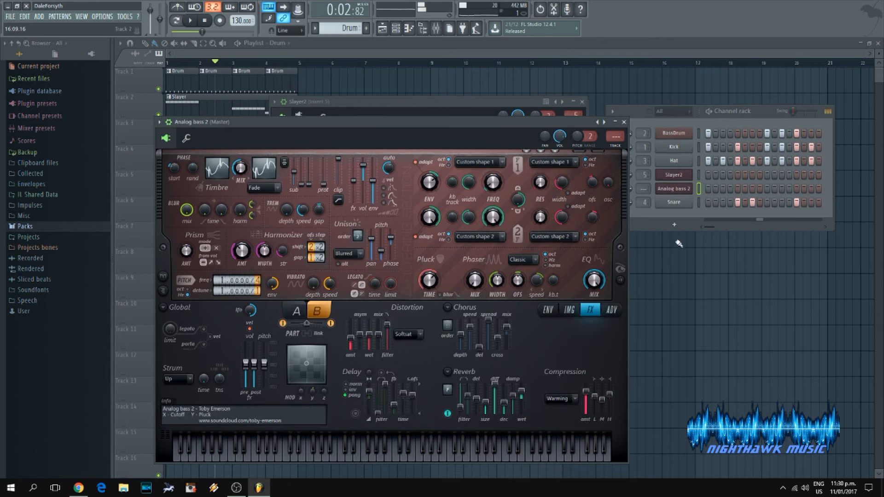
Route the Analog bass 2 channel to mixer track 6 and close the Harmor and Slayer2 windows
{"action": "scroll", "coordinate": [645, 189], "scroll_direction": "up", "scroll_amount": 4}
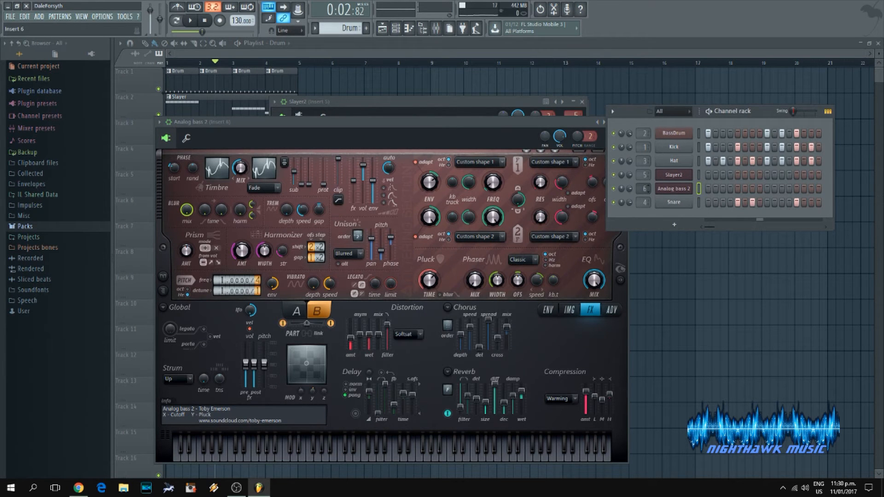
{"action": "left_click", "coordinate": [580, 121]}
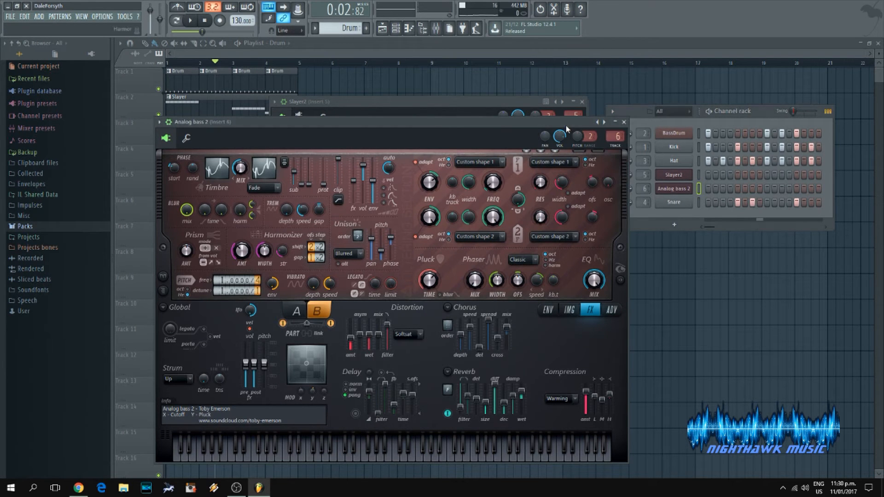
{"action": "left_click", "coordinate": [624, 122]}
{"action": "left_click", "coordinate": [582, 102]}
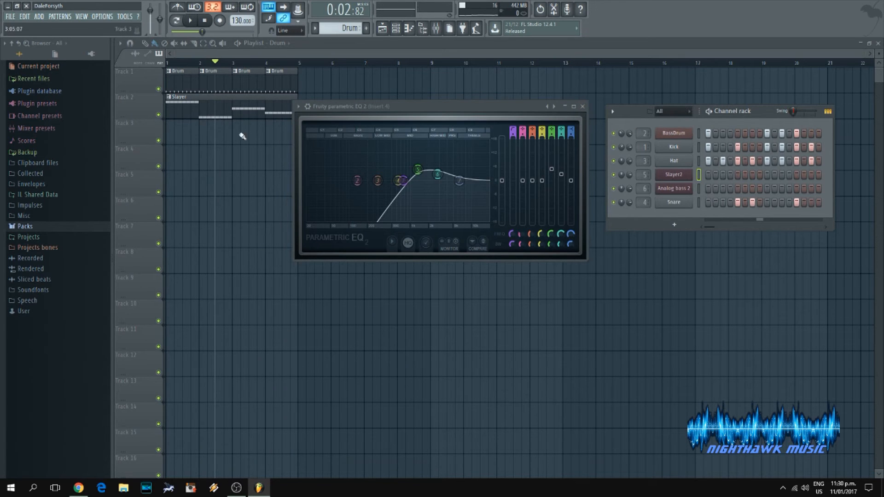
Select the Slayer pattern and open the piano roll of the Analog bass 2 channel
{"action": "right_click", "coordinate": [674, 188]}
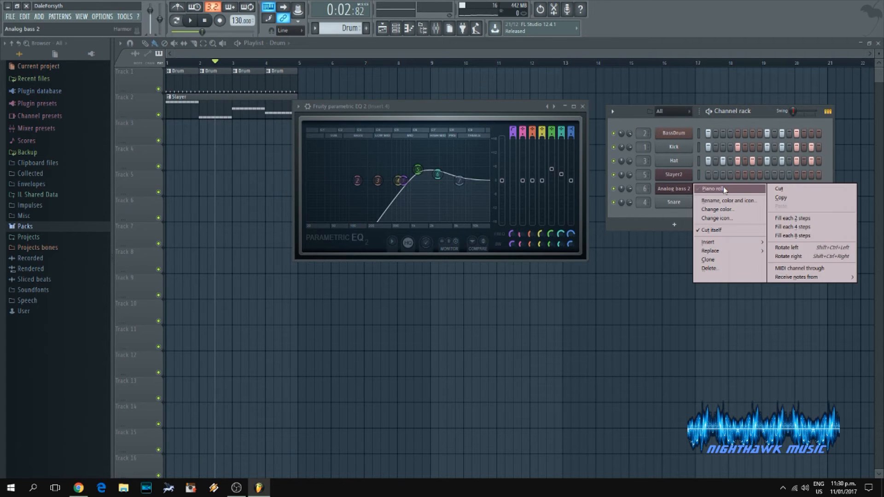
{"action": "left_click", "coordinate": [342, 27]}
{"action": "left_click", "coordinate": [342, 27]}
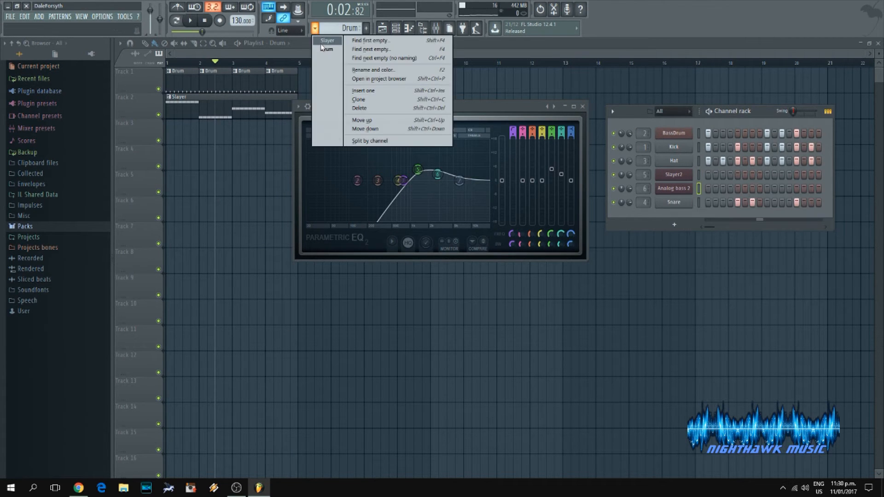
{"action": "left_click", "coordinate": [327, 40]}
{"action": "right_click", "coordinate": [653, 191]}
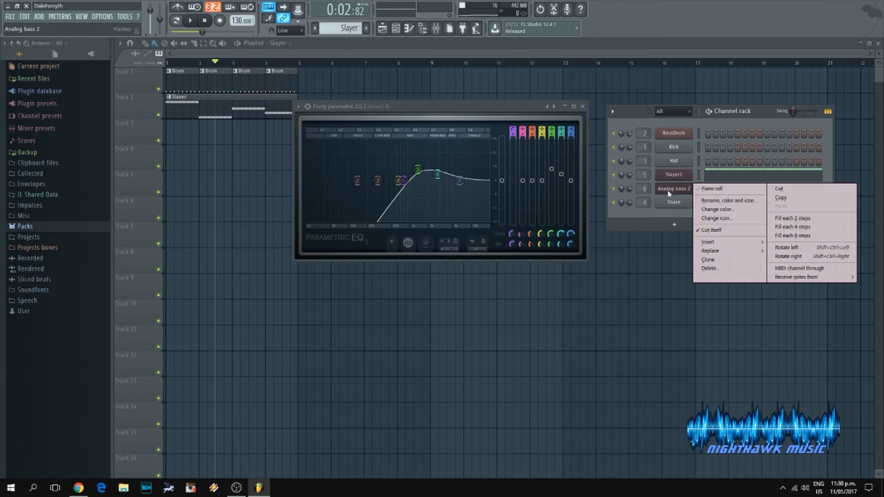
{"action": "left_click", "coordinate": [676, 190]}
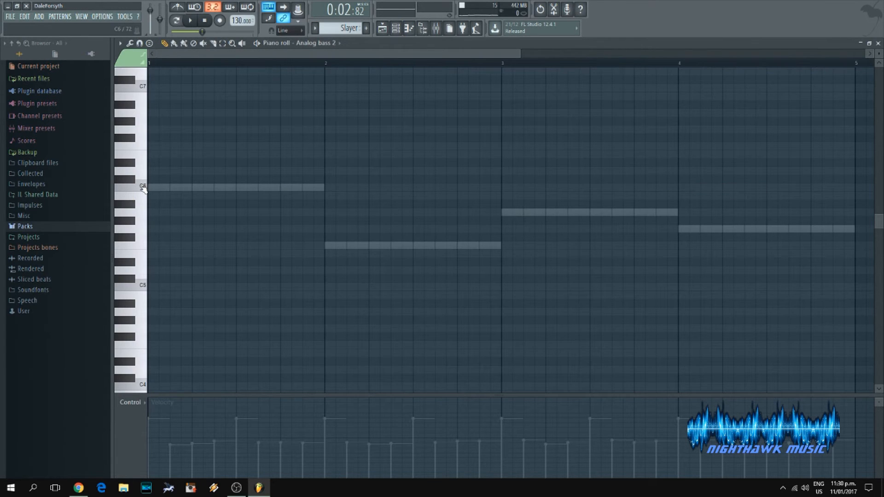
Enter four short C5 notes and a D5 in bar 1, followed by an F5 note filling bar 2
{"action": "left_click", "coordinate": [152, 287]}
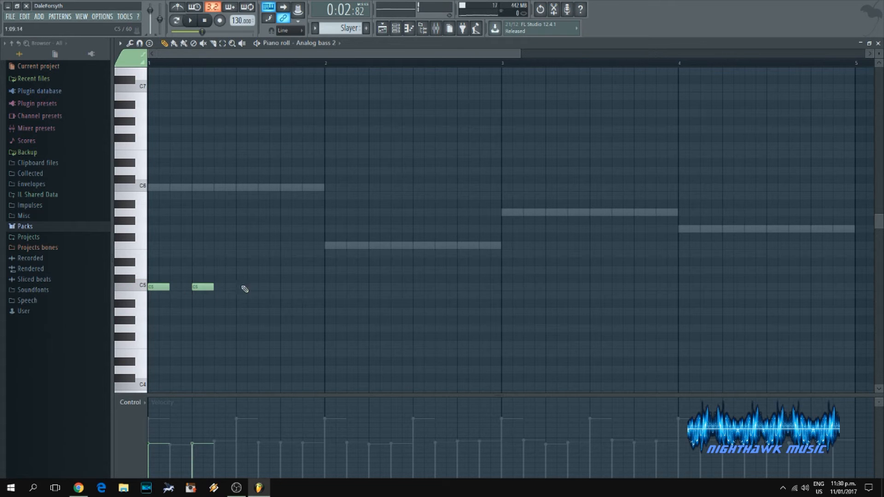
{"action": "left_click", "coordinate": [286, 288]}
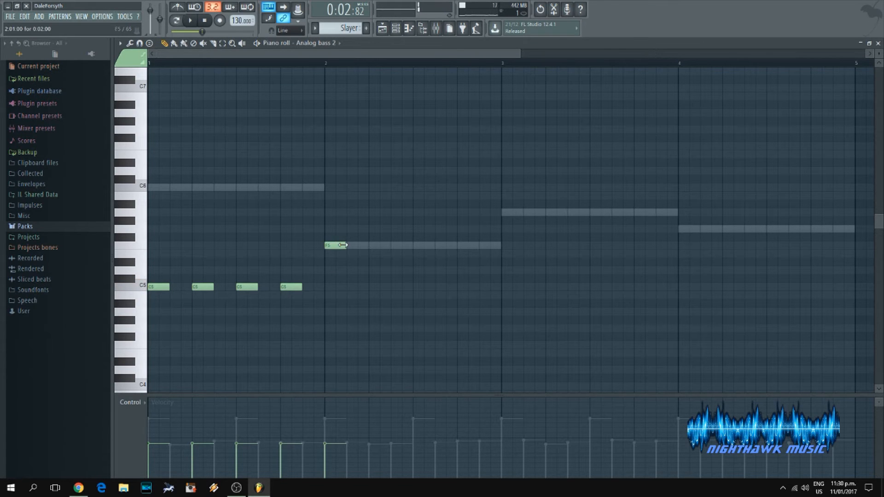
{"action": "left_click_drag", "start_coordinate": [343, 245], "coordinate": [493, 245]}
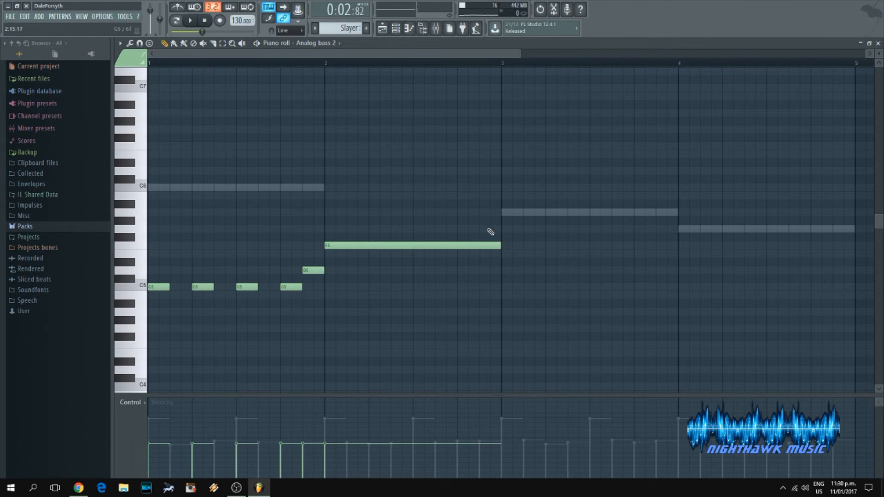
Enter four short A5 notes and a G#5 in bar 3, followed by a G5 note filling bar 4
{"action": "left_click", "coordinate": [509, 213]}
{"action": "left_click", "coordinate": [554, 212]}
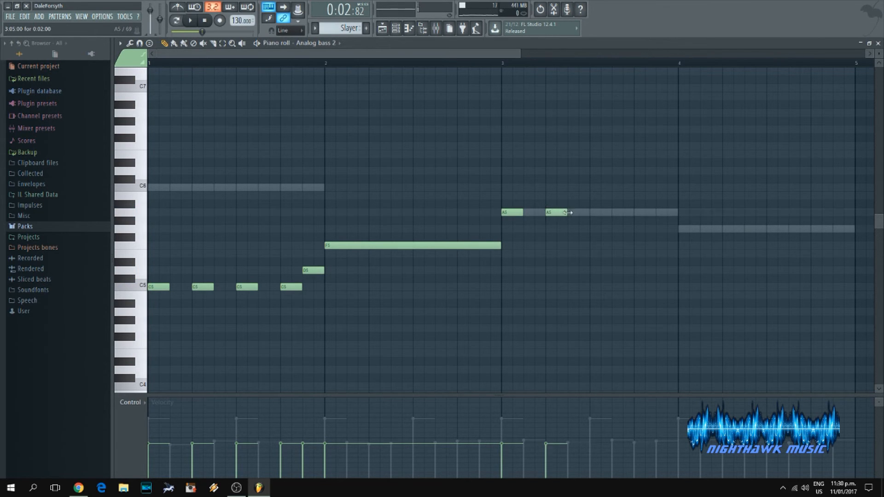
{"action": "left_click", "coordinate": [639, 212]}
{"action": "left_click", "coordinate": [664, 220]}
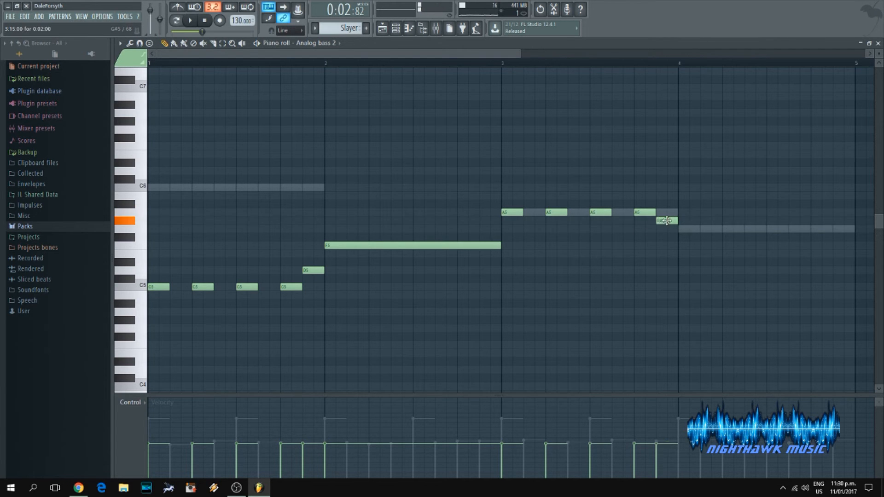
{"action": "left_click", "coordinate": [686, 228]}
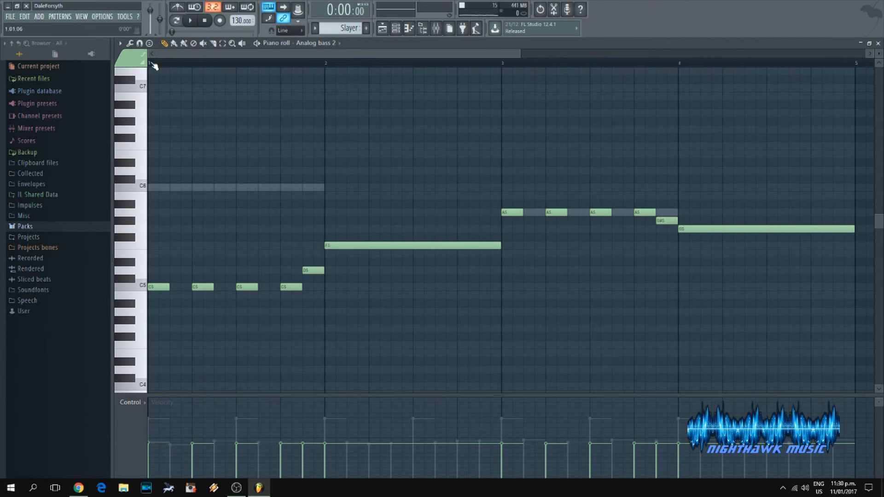
Play the pattern with the Analog bass 2 channel soloed and move the channel rack clear of the notes
{"action": "left_click", "coordinate": [197, 20]}
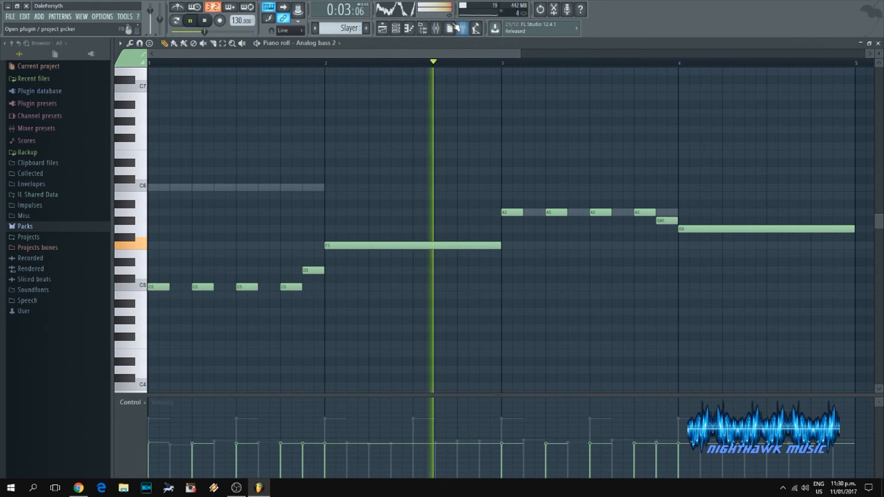
{"action": "left_click", "coordinate": [407, 28]}
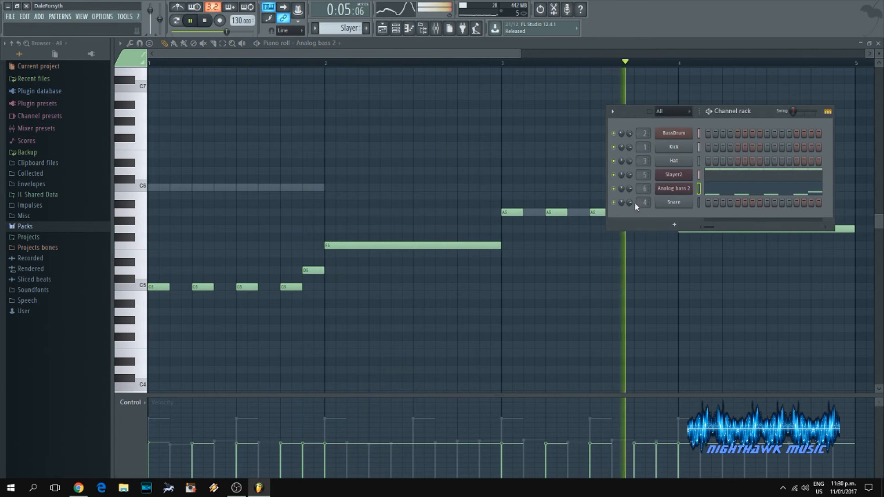
{"action": "right_click", "coordinate": [619, 192]}
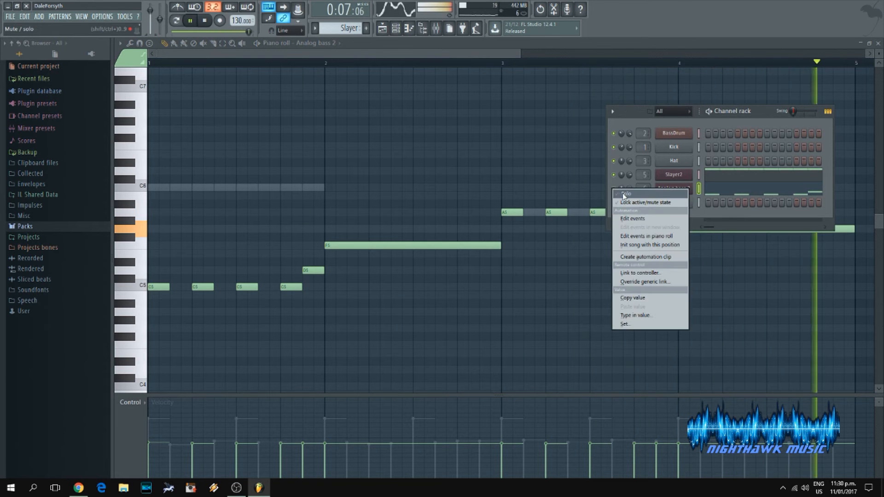
{"action": "left_click", "coordinate": [583, 311]}
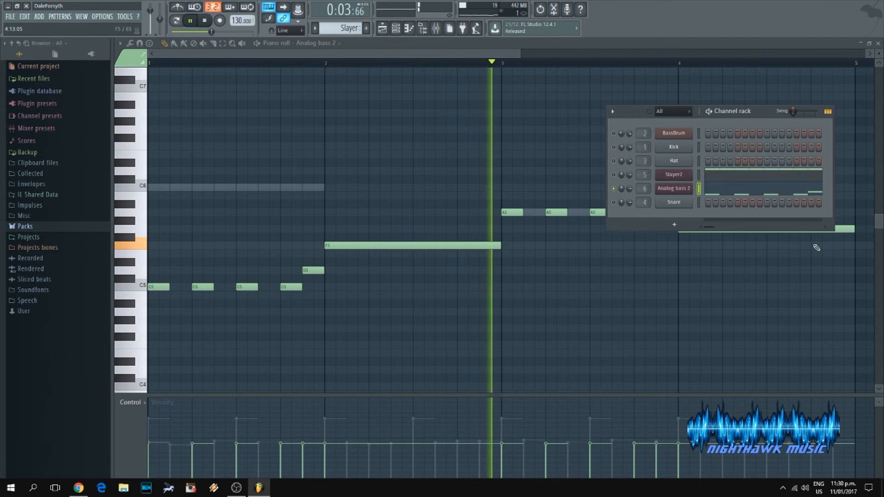
{"action": "left_click_drag", "start_coordinate": [635, 111], "coordinate": [406, 298]}
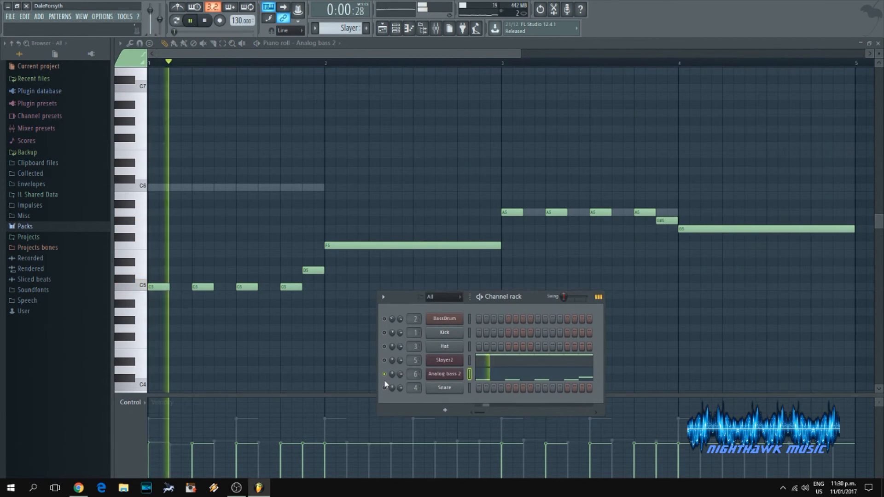
Look over the Analog bass 2 Harmor settings, close the plugin and take the channel off solo
{"action": "left_click", "coordinate": [444, 374]}
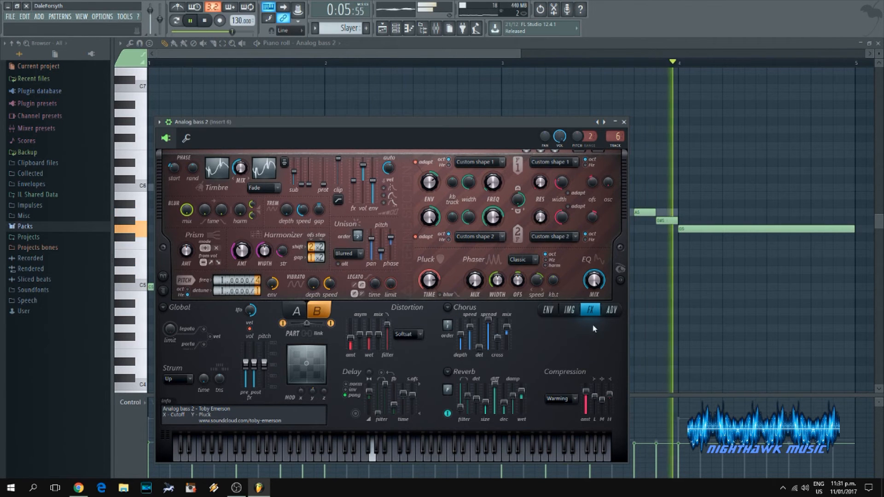
{"action": "left_click", "coordinate": [624, 122]}
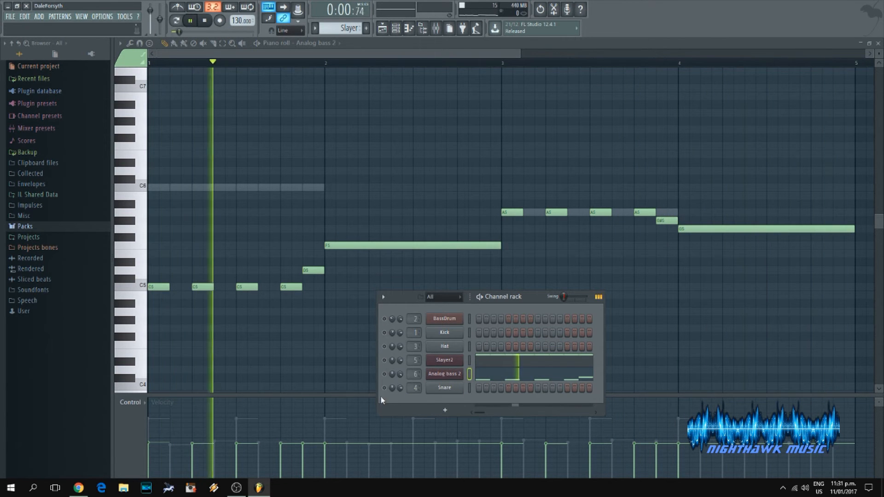
{"action": "right_click", "coordinate": [385, 375]}
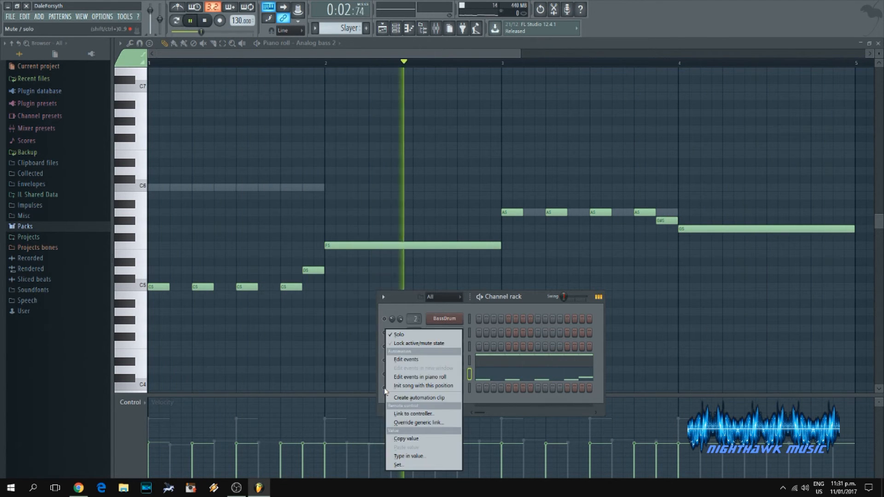
{"action": "left_click", "coordinate": [410, 334]}
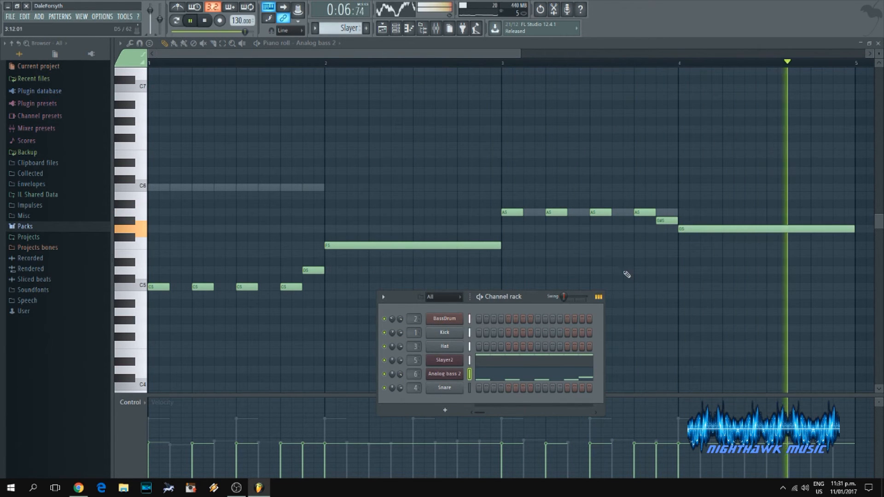
Lower the mixer faders of the master and inserts 1 to 5, insert 5 the most, and fine-tune insert 5 after playing the mix
{"action": "key", "text": "F9"}
{"action": "key", "text": "space"}
{"action": "left_click_drag", "start_coordinate": [299, 343], "coordinate": [334, 123]}
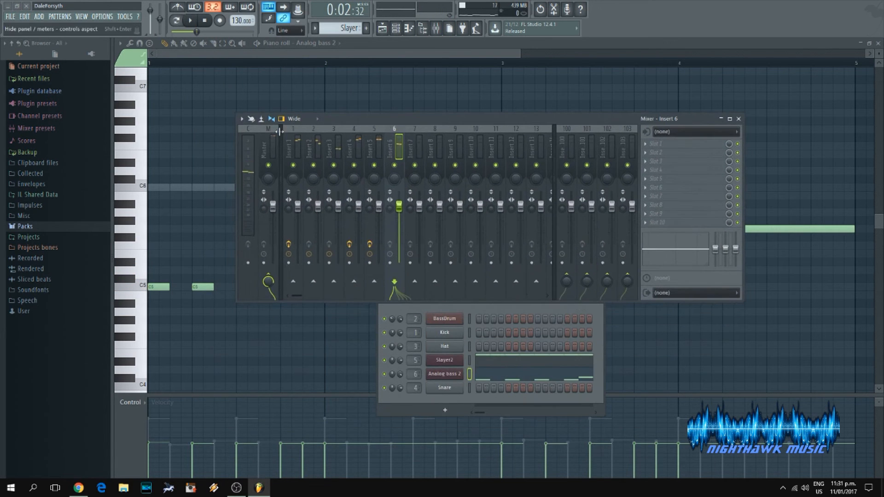
{"action": "left_click_drag", "start_coordinate": [277, 214], "coordinate": [276, 218]}
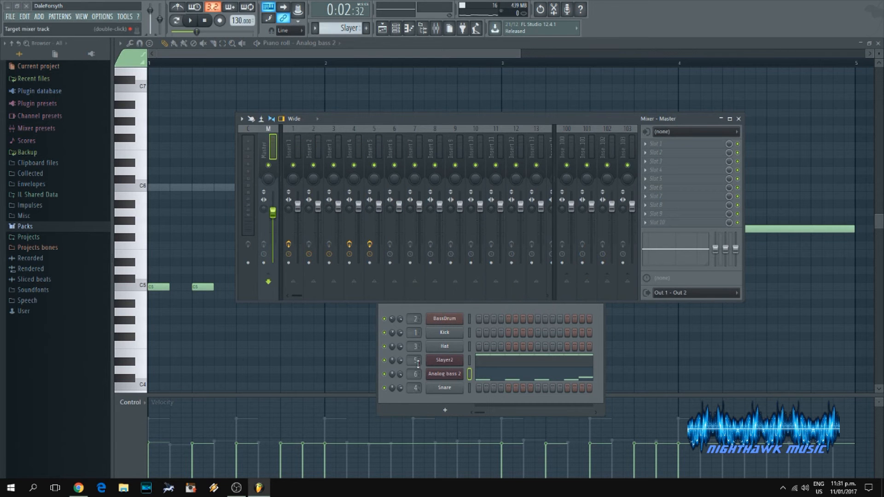
{"action": "left_click_drag", "start_coordinate": [378, 206], "coordinate": [378, 212]}
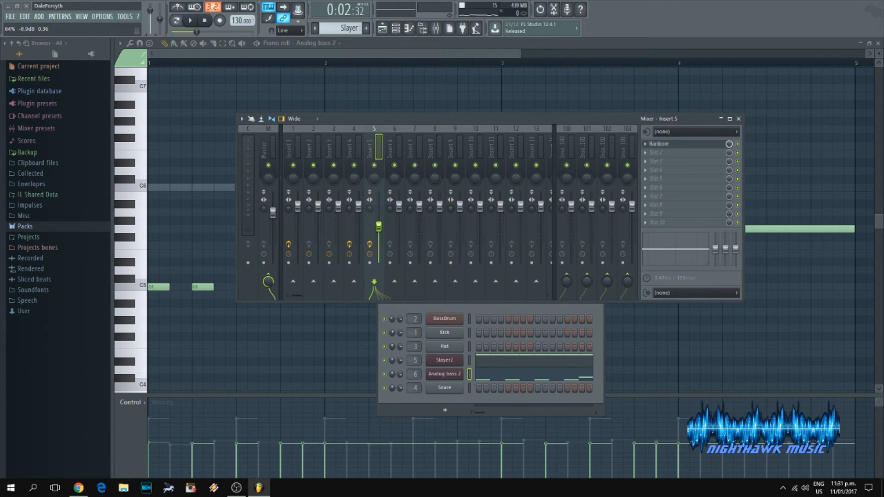
{"action": "left_click_drag", "start_coordinate": [358, 206], "coordinate": [338, 214]}
{"action": "left_click_drag", "start_coordinate": [318, 206], "coordinate": [298, 213]}
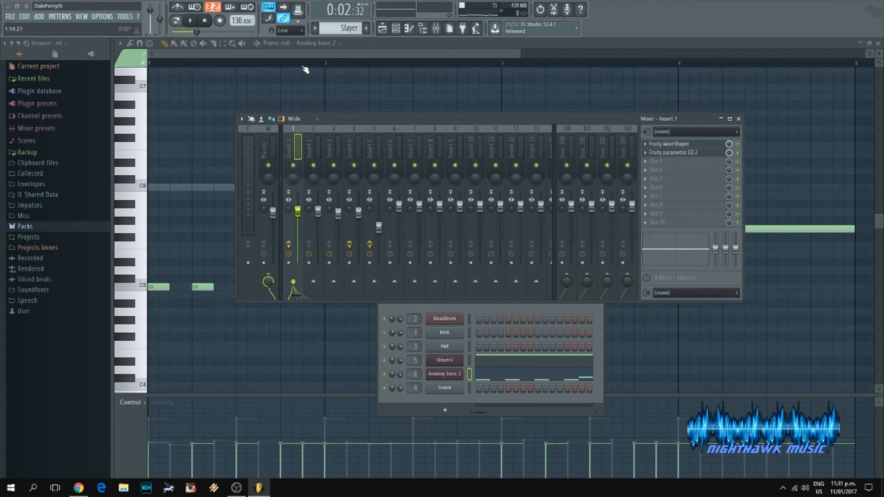
{"action": "left_click", "coordinate": [192, 22]}
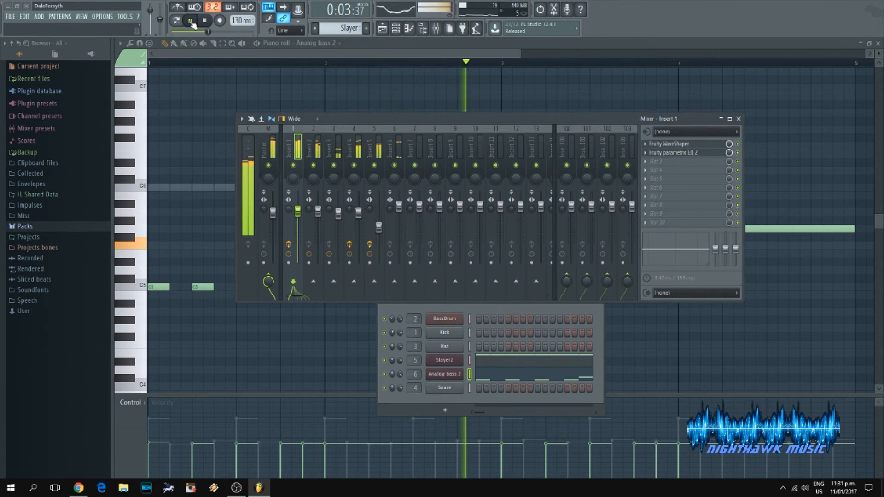
{"action": "left_click", "coordinate": [379, 227]}
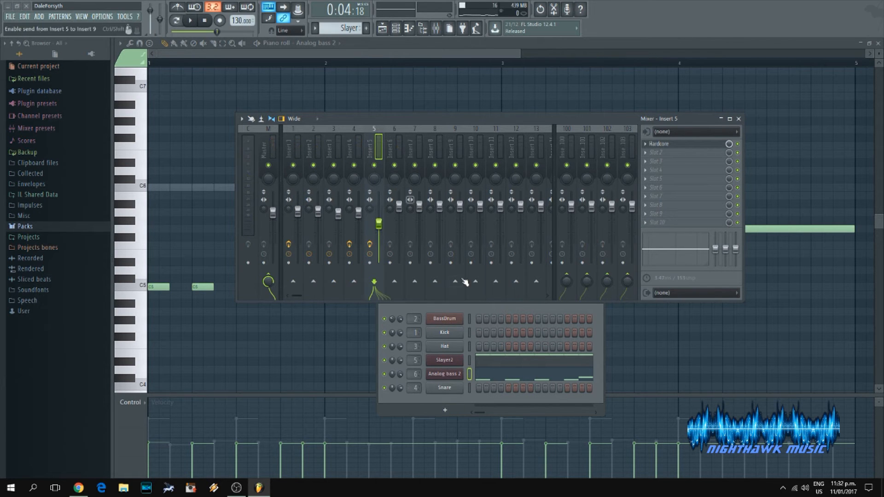
Insert another Harmor channel between Analog bass 2 and Snare in the channel rack
{"action": "right_click", "coordinate": [444, 389]}
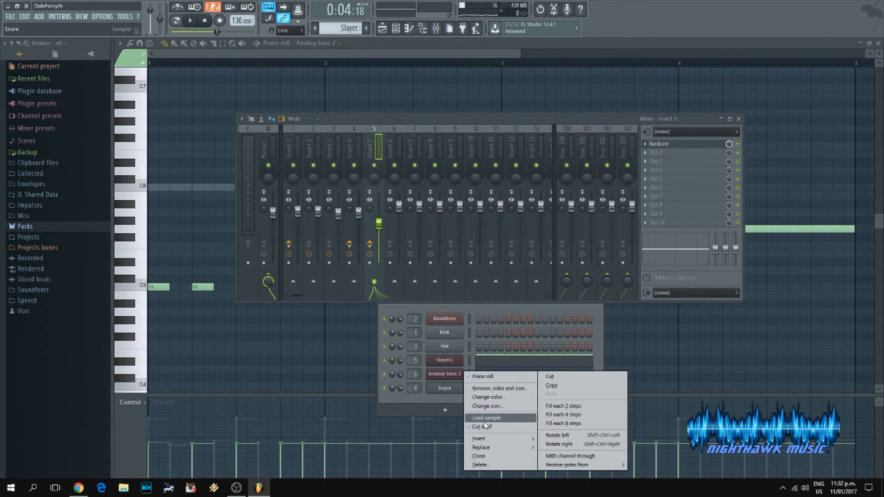
{"action": "mouse_move", "coordinate": [481, 439]}
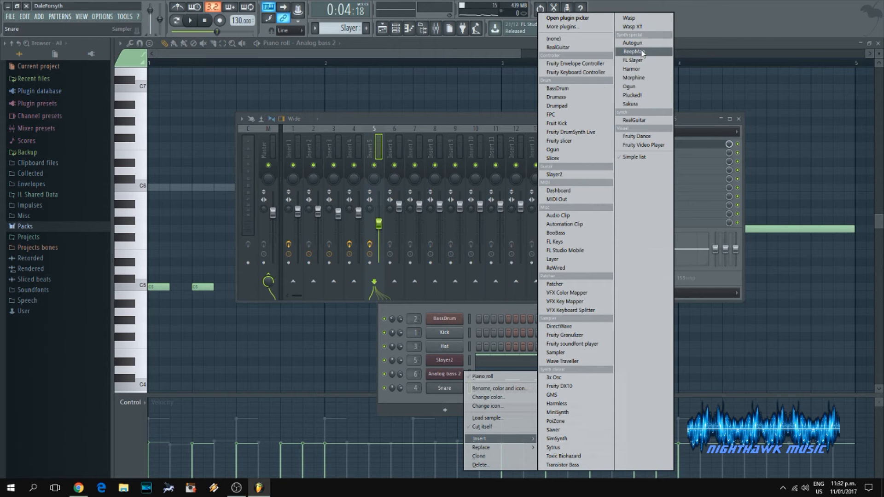
{"action": "left_click", "coordinate": [646, 68]}
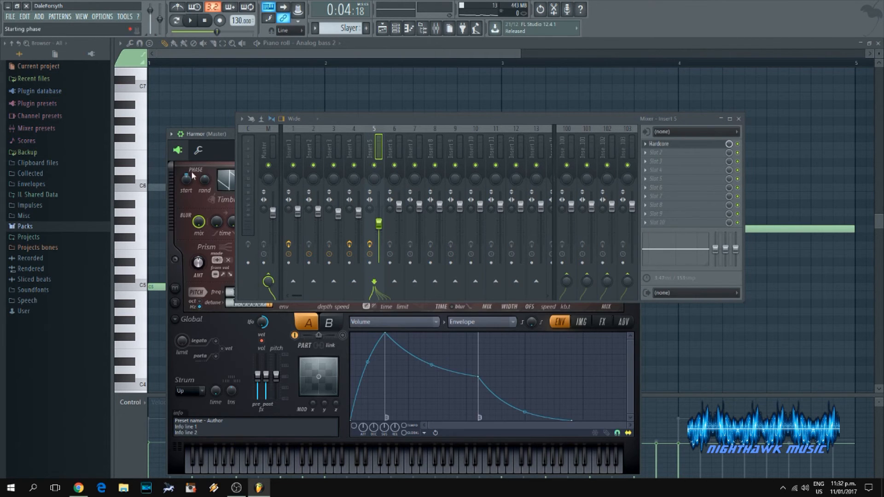
Load the Analog bass 1 preset into the new Harmor channel and audition a few low notes
{"action": "left_click", "coordinate": [172, 135]}
{"action": "mouse_move", "coordinate": [192, 161]}
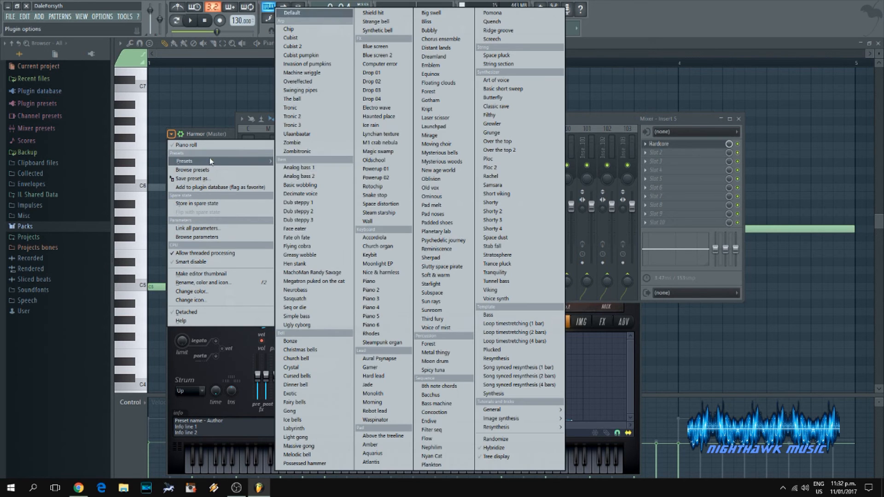
{"action": "left_click", "coordinate": [307, 176]}
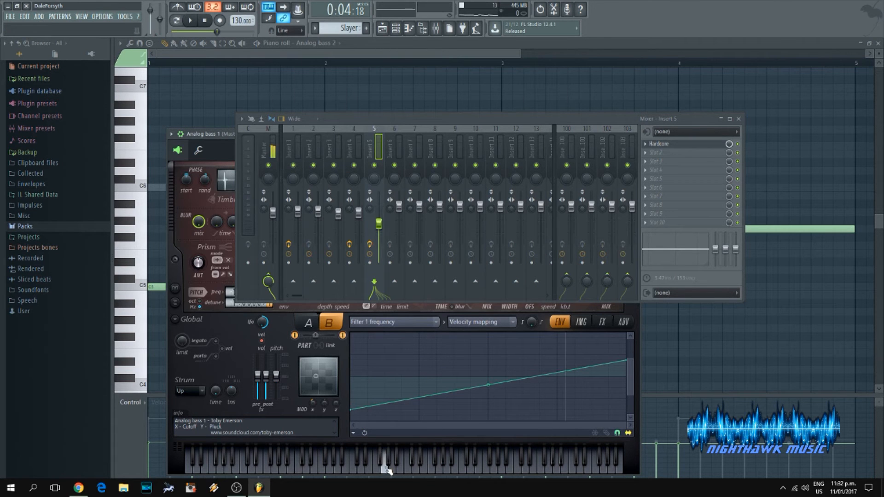
{"action": "left_click", "coordinate": [361, 470]}
{"action": "left_click", "coordinate": [315, 469]}
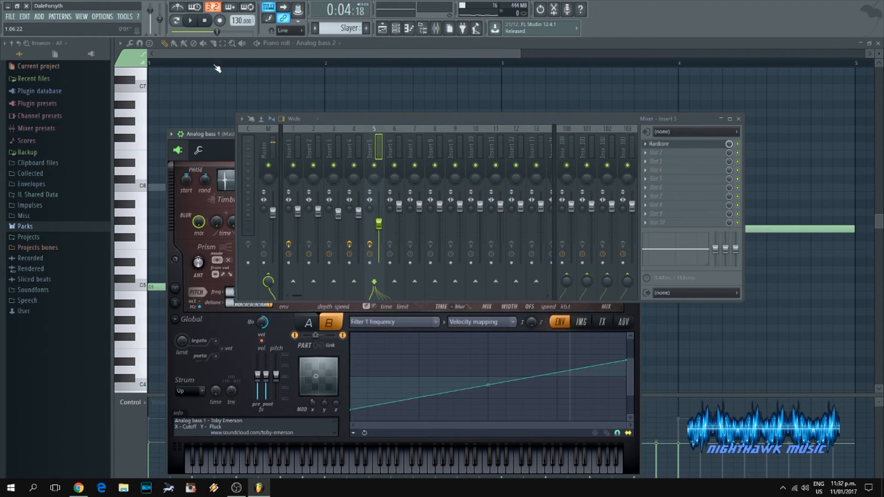
Open the Analog bass 1 piano roll and enter an F5 note filling bar 2 and a G5 note filling bar 4
{"action": "left_click", "coordinate": [171, 135]}
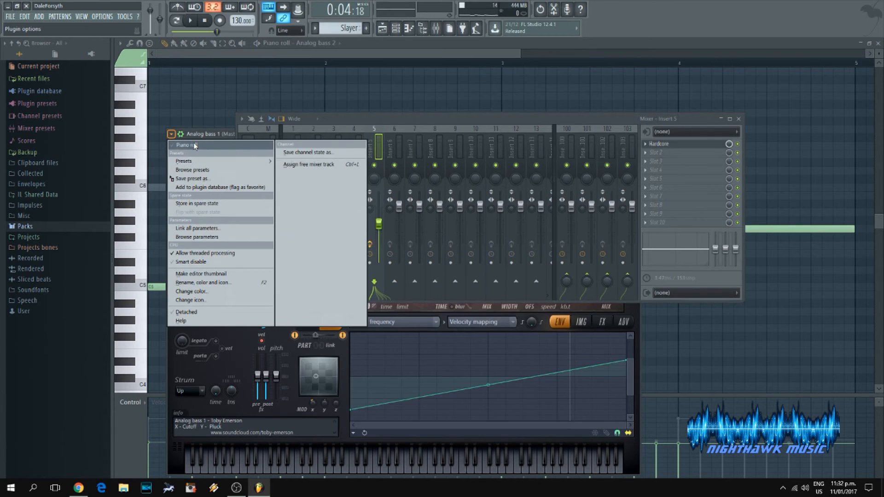
{"action": "left_click", "coordinate": [193, 146]}
{"action": "left_click_drag", "start_coordinate": [404, 118], "coordinate": [374, 340]}
{"action": "left_click", "coordinate": [330, 249]}
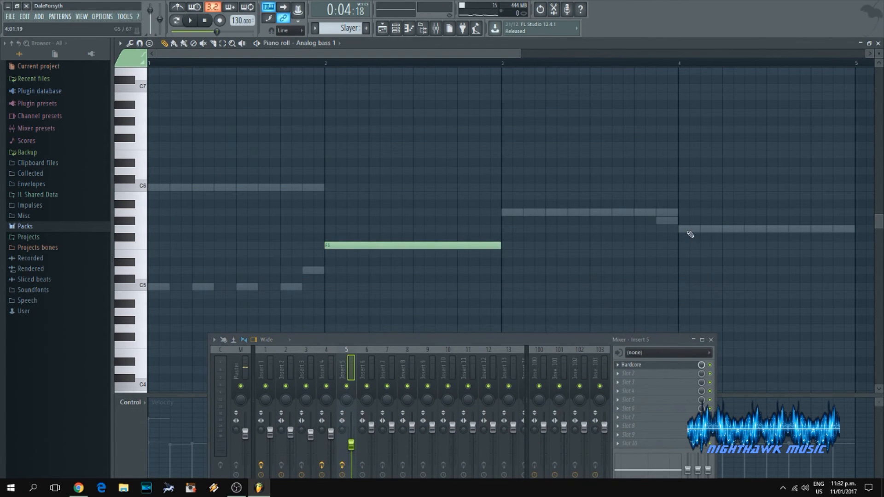
{"action": "left_click", "coordinate": [685, 229]}
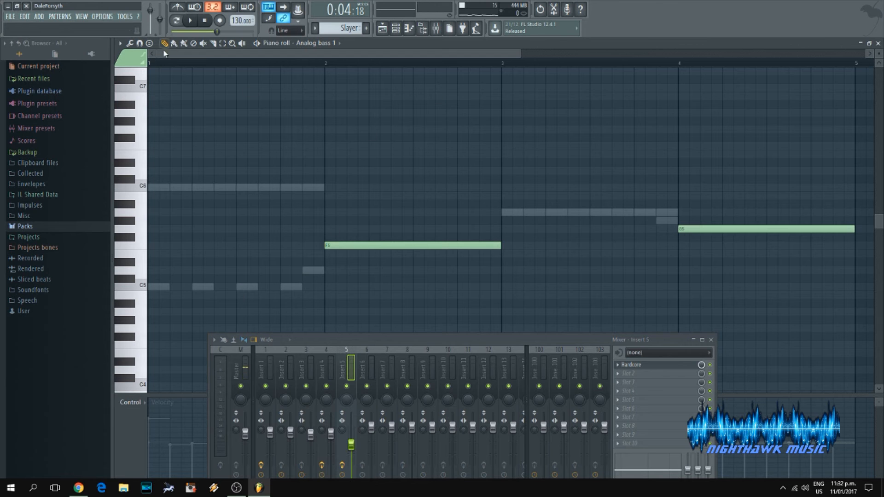
Route the Analog bass 1 channel to mixer track 6 during playback, check its level in the mixer and stop playback
{"action": "left_click", "coordinate": [191, 21]}
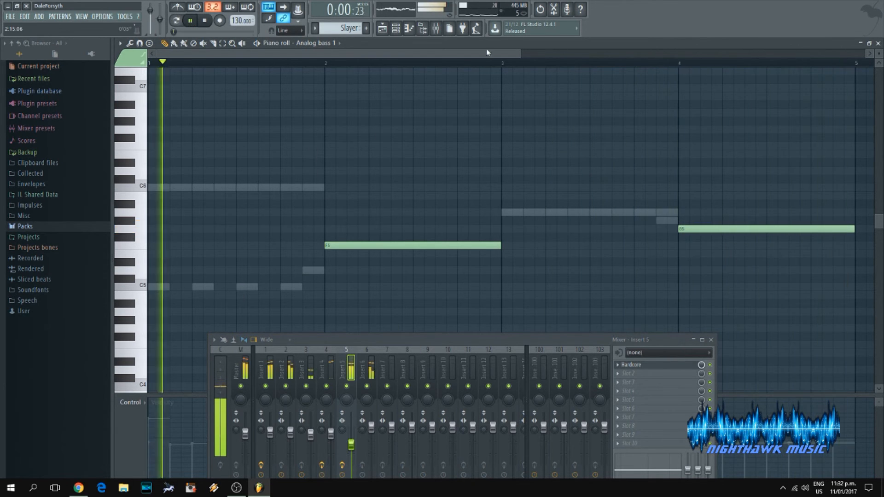
{"action": "left_click", "coordinate": [399, 32]}
{"action": "left_click_drag", "start_coordinate": [395, 295], "coordinate": [370, 105]}
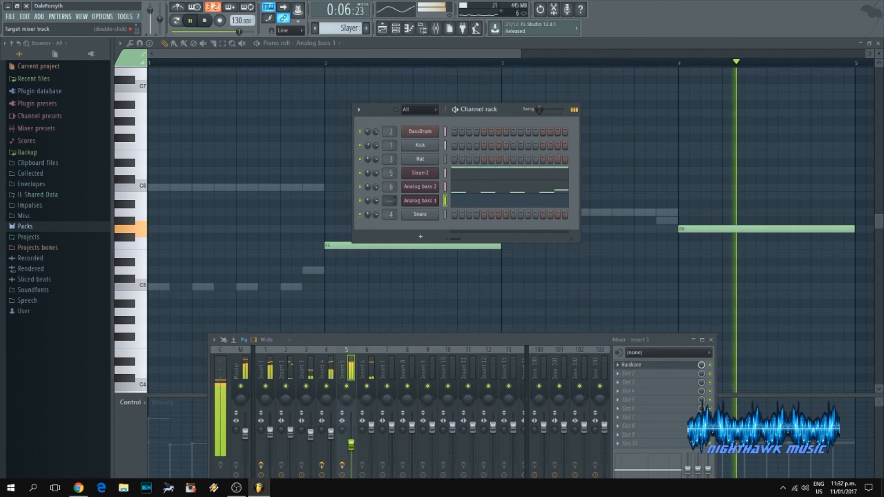
{"action": "scroll", "coordinate": [391, 200], "scroll_direction": "up", "scroll_amount": 7}
{"action": "scroll", "coordinate": [391, 200], "scroll_direction": "down", "scroll_amount": 1}
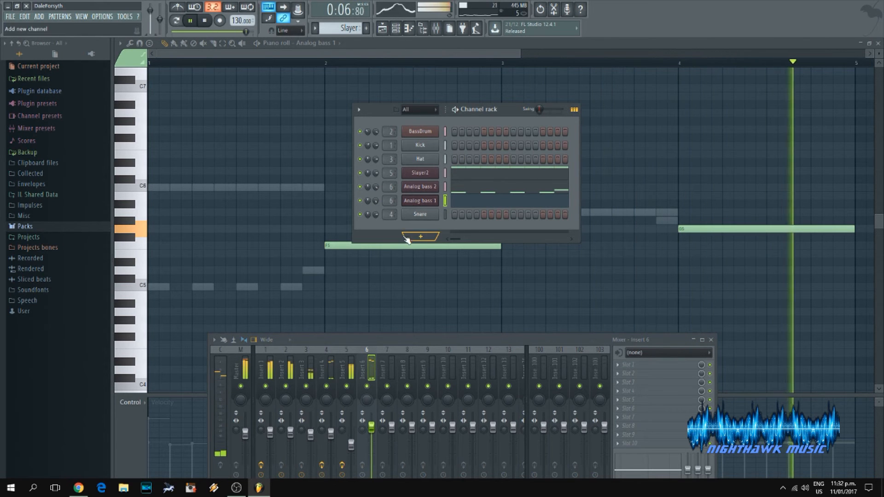
{"action": "left_click_drag", "start_coordinate": [332, 342], "coordinate": [382, 124]}
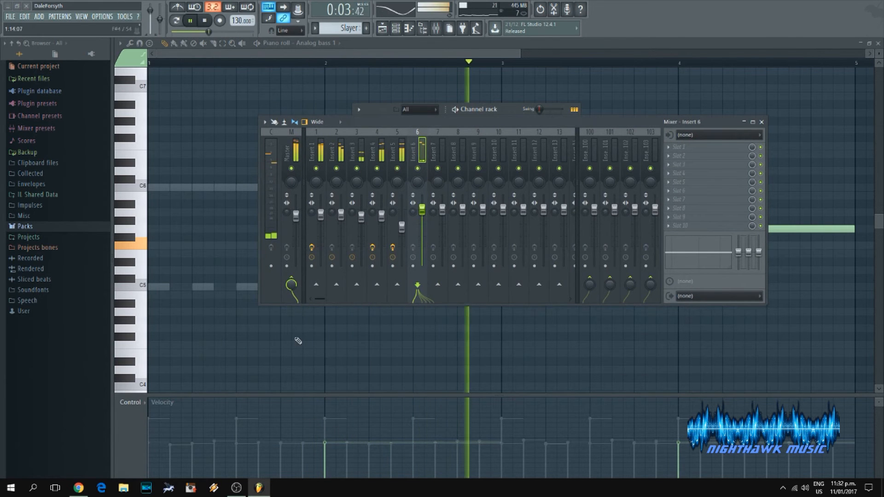
{"action": "key", "text": "space"}
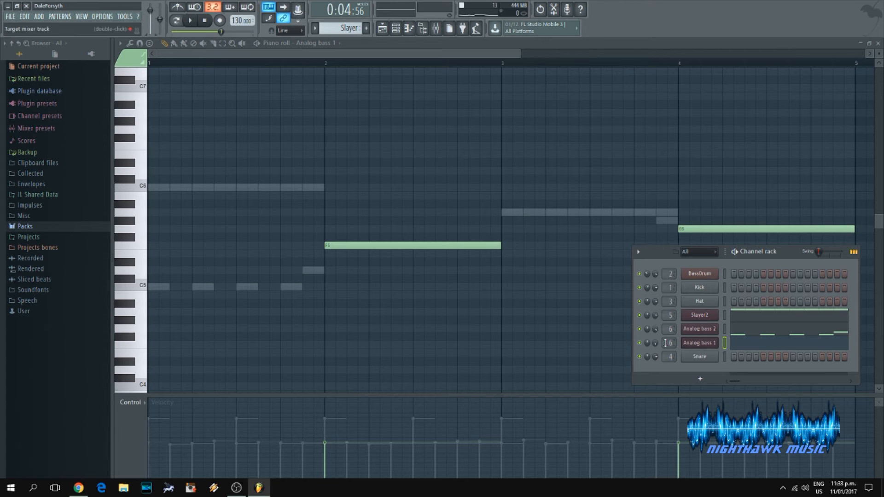
Insert a Sytrus channel between Analog bass 1 and Snare in the channel rack
{"action": "right_click", "coordinate": [698, 355]}
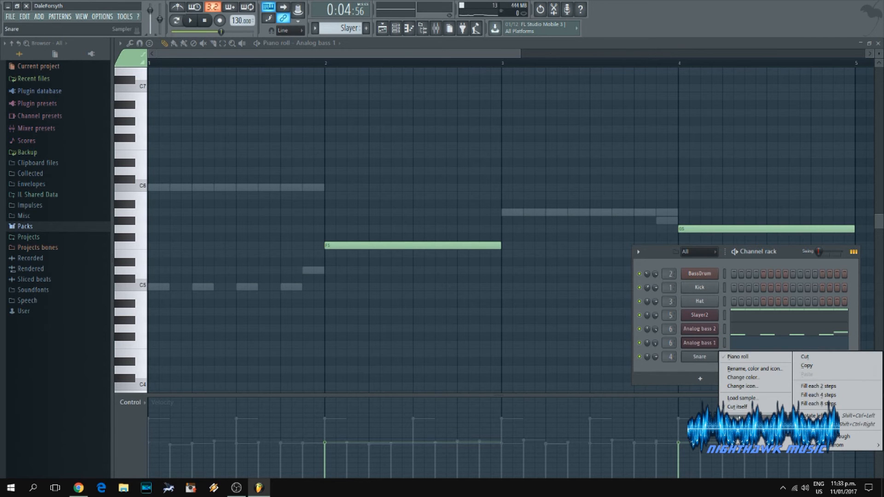
{"action": "mouse_move", "coordinate": [742, 427]}
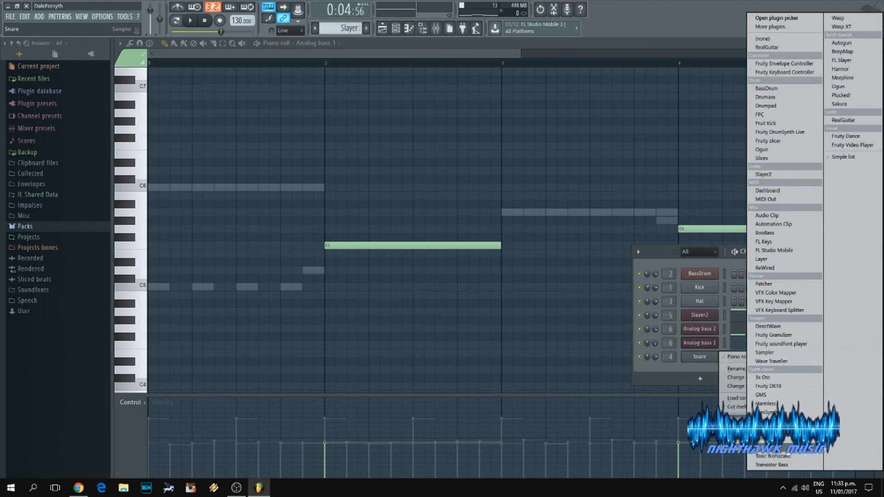
{"action": "left_click", "coordinate": [783, 447]}
Load the Inferno guitar preset into the Sytrus channel, audition a few notes and close the plugin window
{"action": "left_click", "coordinate": [183, 145]}
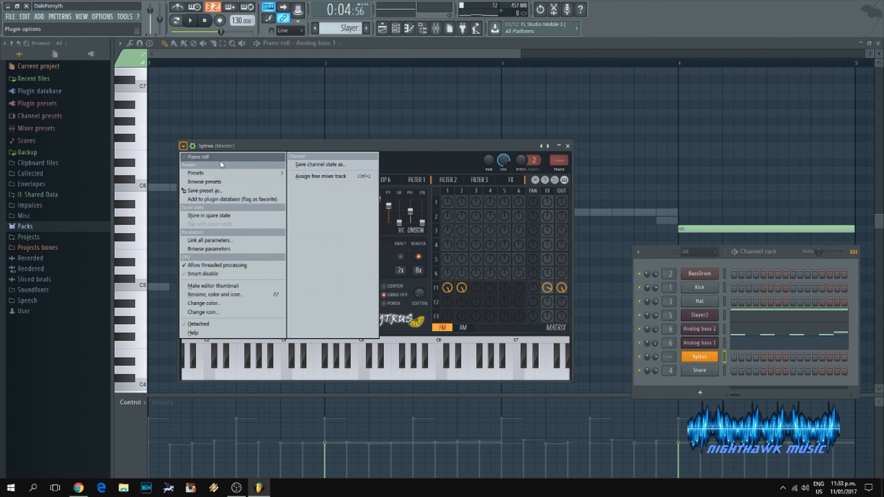
{"action": "mouse_move", "coordinate": [211, 173]}
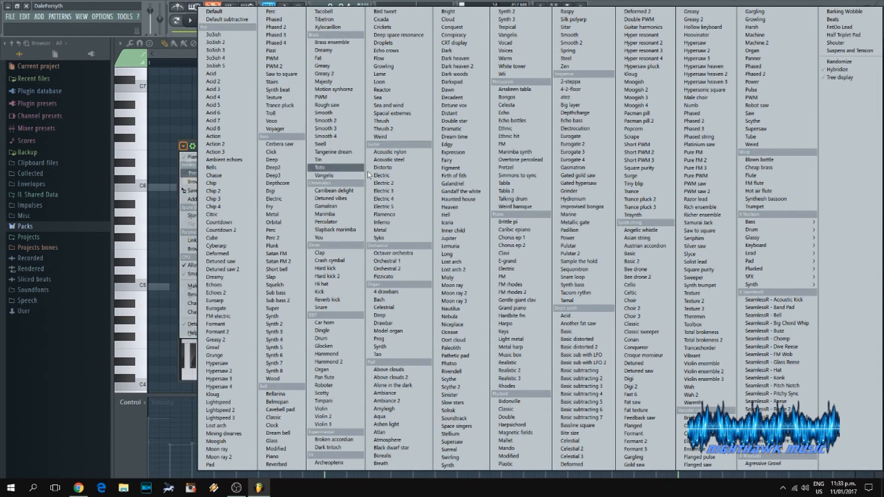
{"action": "left_click", "coordinate": [391, 225]}
{"action": "mouse_move", "coordinate": [286, 364]}
{"action": "left_mouse_down"}
{"action": "mouse_move", "coordinate": [224, 368]}
{"action": "mouse_move", "coordinate": [529, 364]}
{"action": "left_mouse_up"}
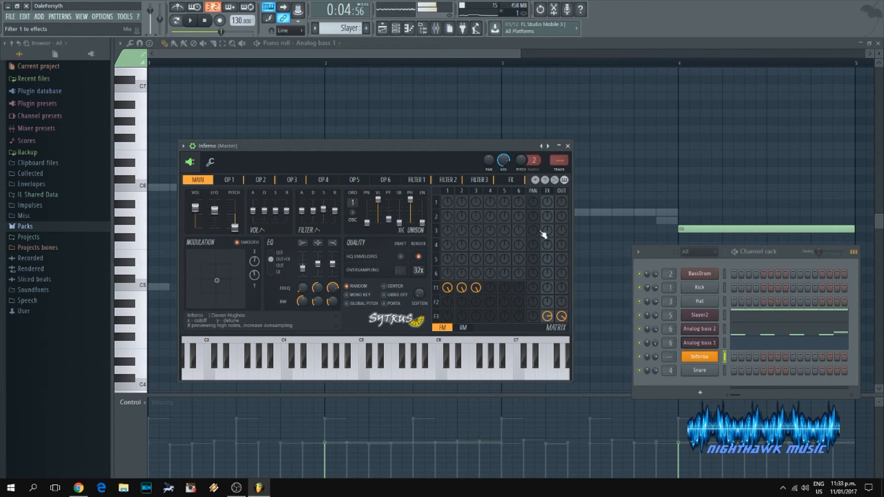
{"action": "left_click", "coordinate": [568, 145]}
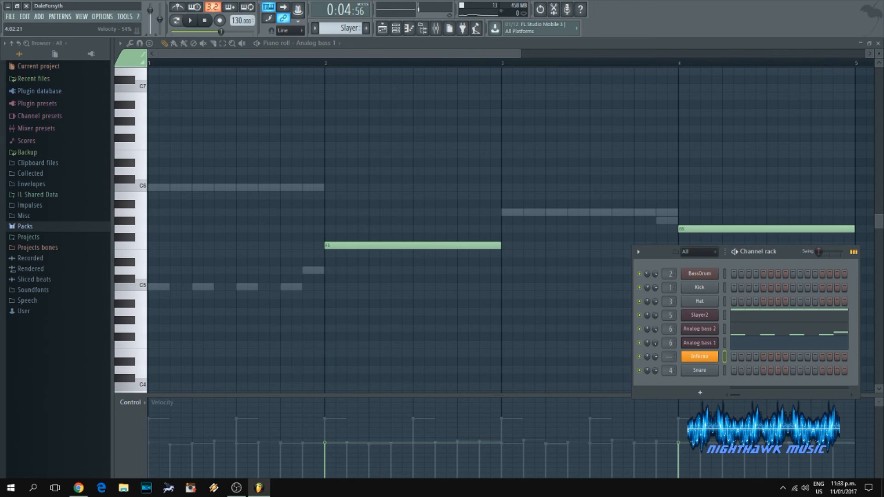
Open the Inferno piano roll and enter an ascending run of seven short notes from C4 to B4 starting at bar 1
{"action": "right_click", "coordinate": [703, 362]}
{"action": "left_click", "coordinate": [732, 356]}
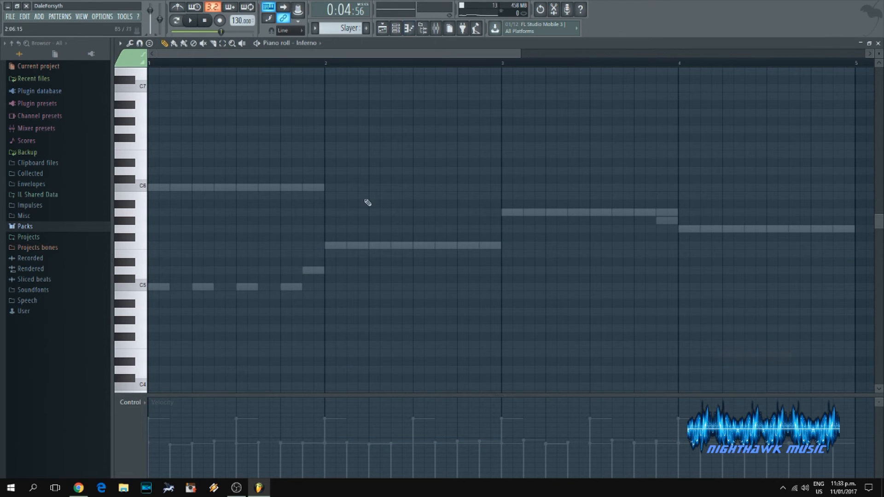
{"action": "left_click", "coordinate": [132, 291]}
{"action": "left_click", "coordinate": [157, 287]}
{"action": "left_click_drag", "start_coordinate": [322, 287], "coordinate": [143, 377]}
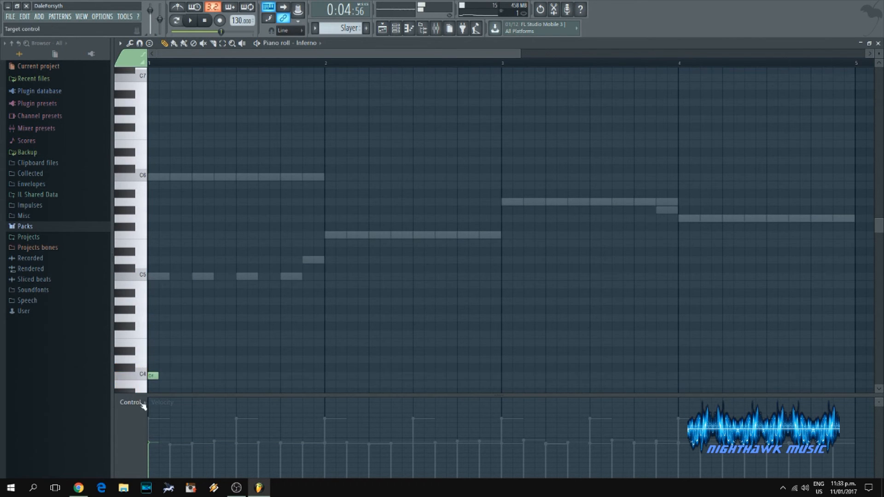
{"action": "left_click", "coordinate": [161, 359]}
{"action": "left_click", "coordinate": [172, 343]}
{"action": "left_click", "coordinate": [183, 333]}
{"action": "left_click", "coordinate": [194, 318]}
{"action": "left_click", "coordinate": [204, 301]}
{"action": "left_click", "coordinate": [215, 286]}
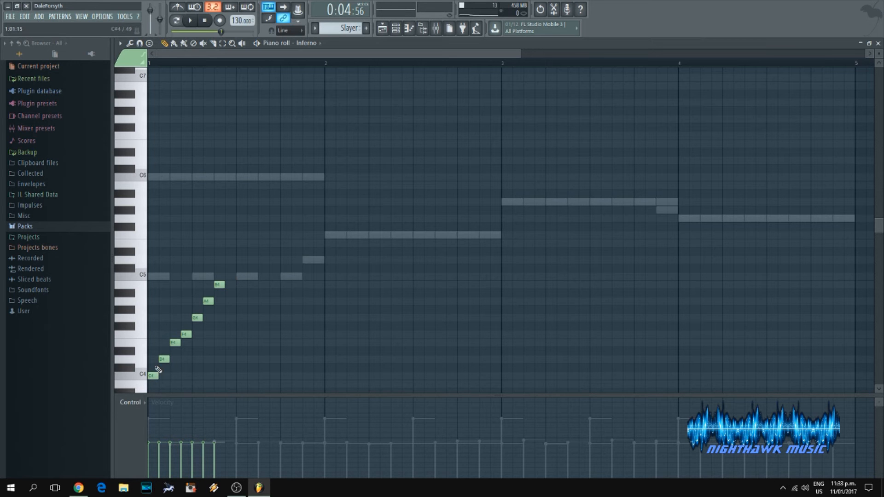
Raise the whole run one octave to start at C5, and fill the rest of bar 1 with a D6 and a longer C6 note
{"action": "key", "text": "ctrl+a"}
{"action": "left_click_drag", "start_coordinate": [153, 377], "coordinate": [144, 281]}
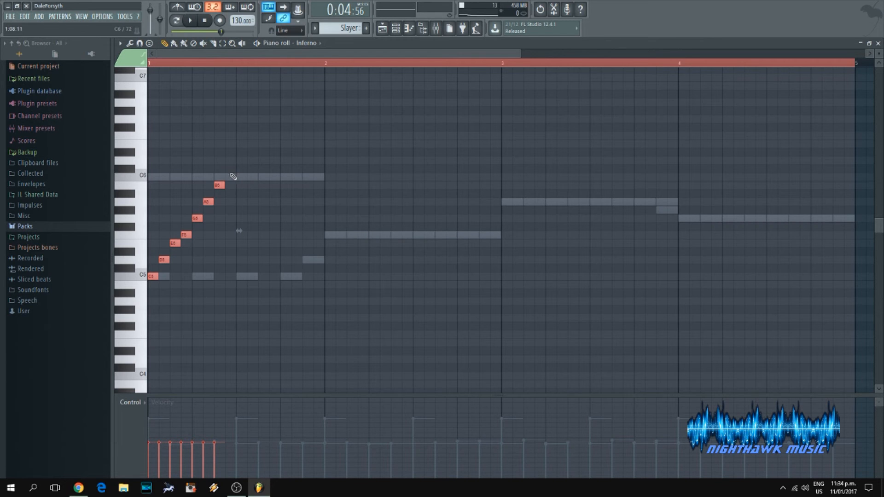
{"action": "left_click", "coordinate": [228, 160]}
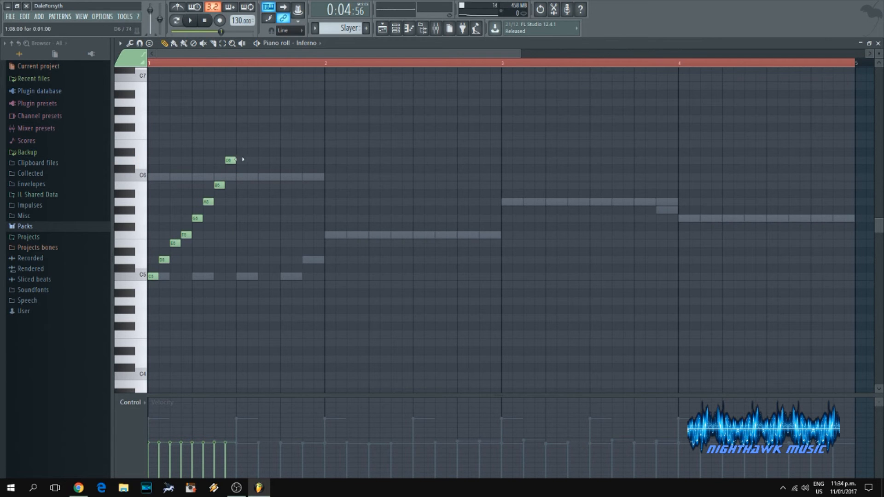
{"action": "left_click", "coordinate": [262, 178]}
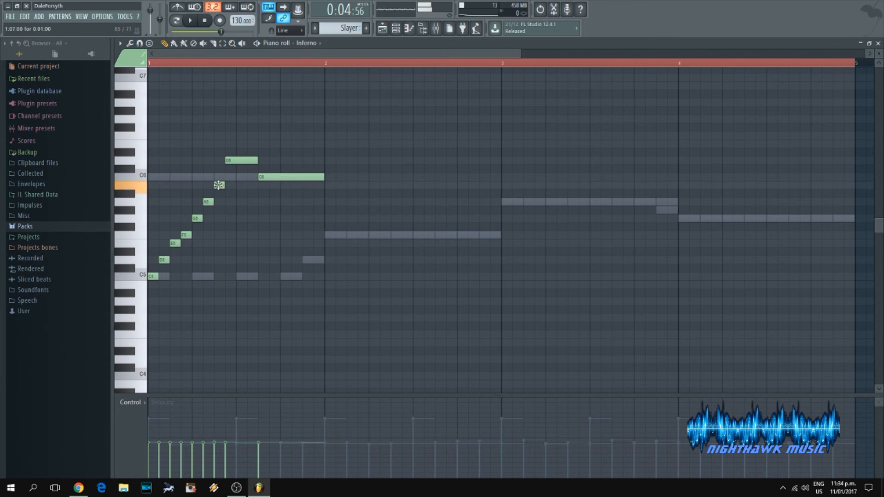
Fill bar 2 of the Inferno melody with the notes A5, F5, G5, a long F5, D#5 and F5
{"action": "left_click", "coordinate": [328, 202]}
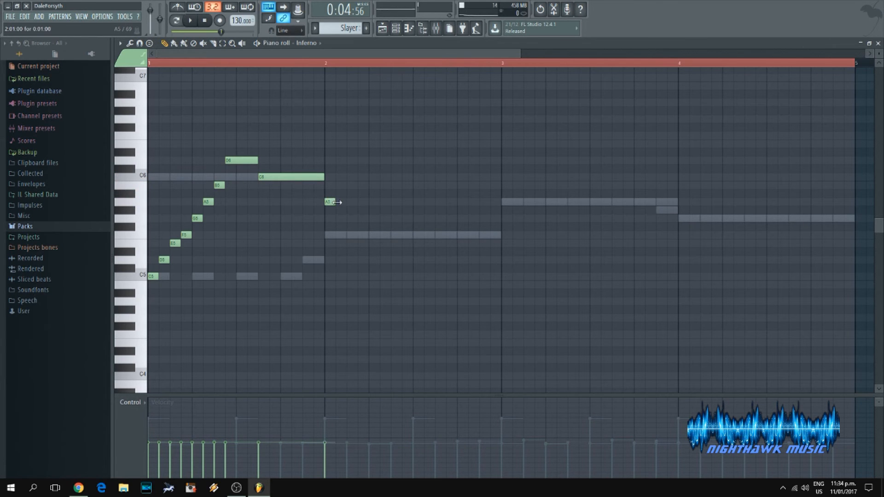
{"action": "left_click", "coordinate": [348, 234]}
{"action": "left_click", "coordinate": [373, 218]}
{"action": "left_click", "coordinate": [392, 235]}
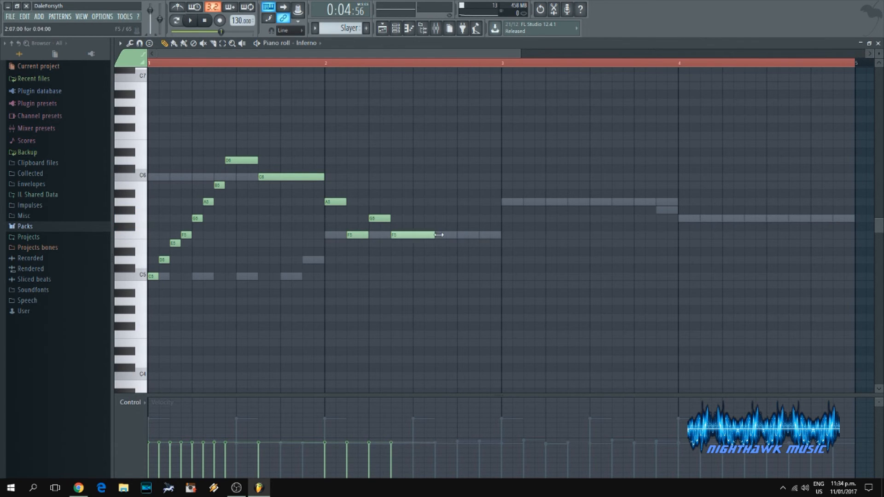
{"action": "left_click", "coordinate": [465, 251]}
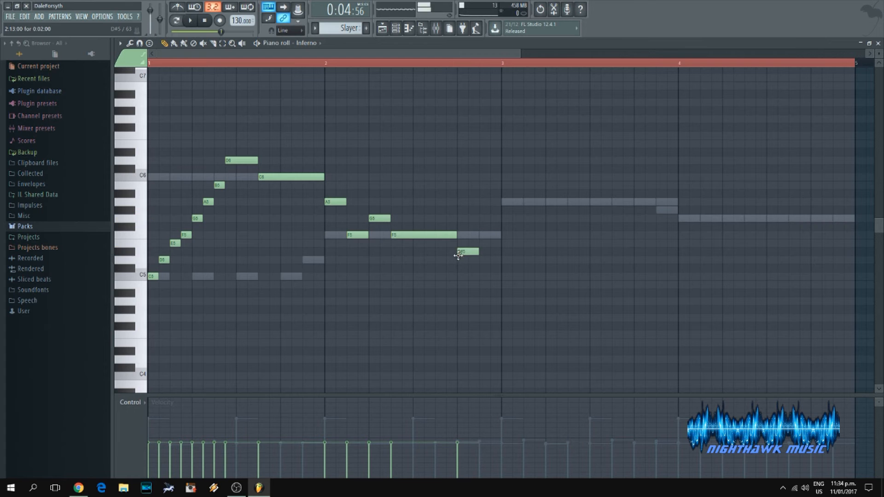
{"action": "left_click", "coordinate": [483, 234]}
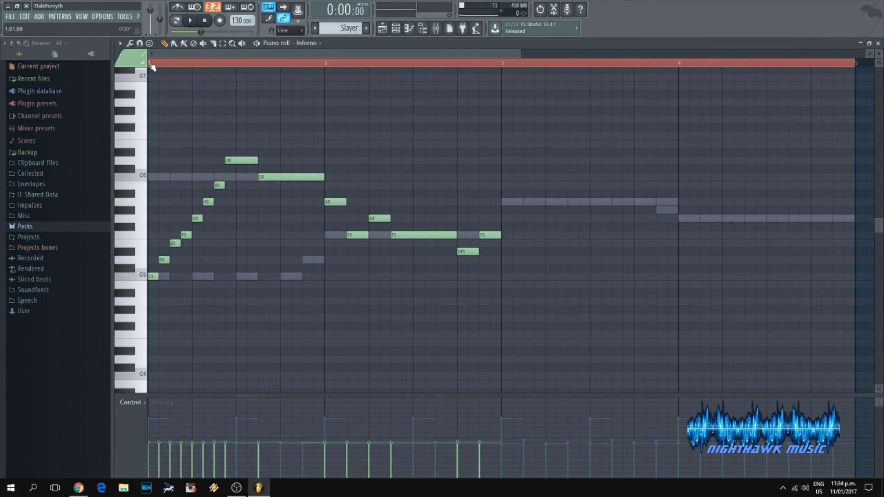
Play the pattern from bar 1 twice to listen to the new Inferno melody, stopping playback each time
{"action": "key", "text": "space"}
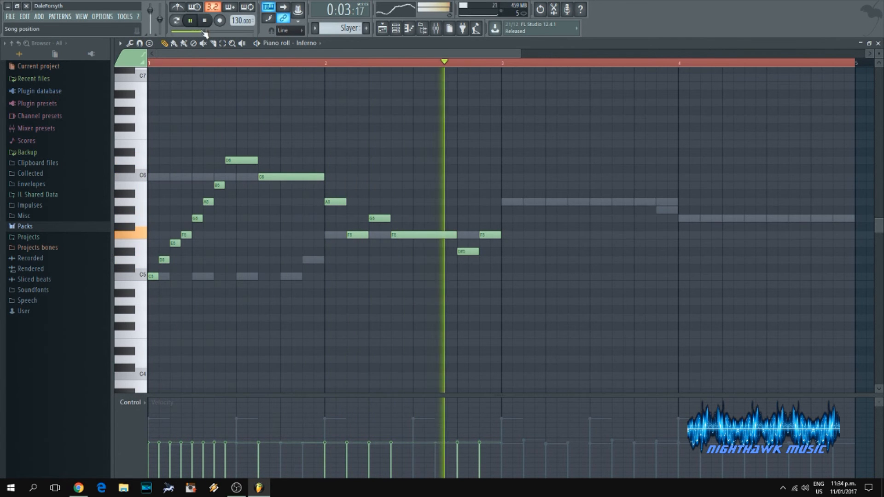
{"action": "key", "text": "space"}
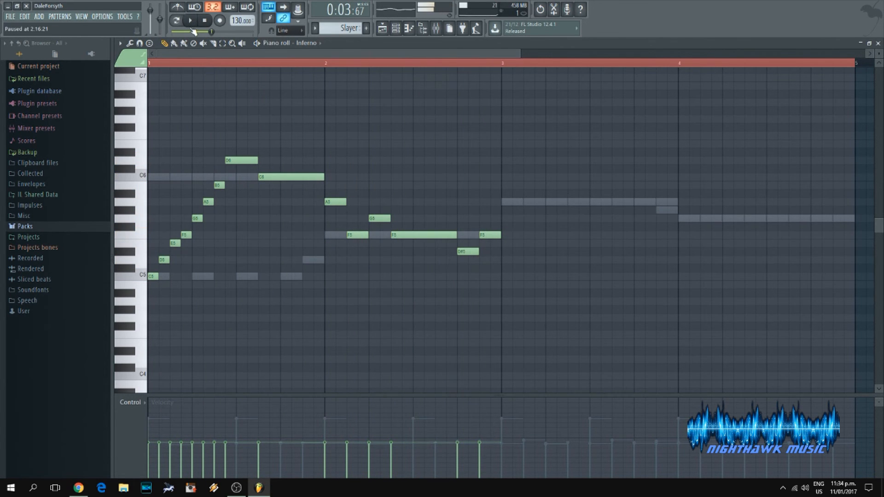
{"action": "left_click", "coordinate": [399, 29]}
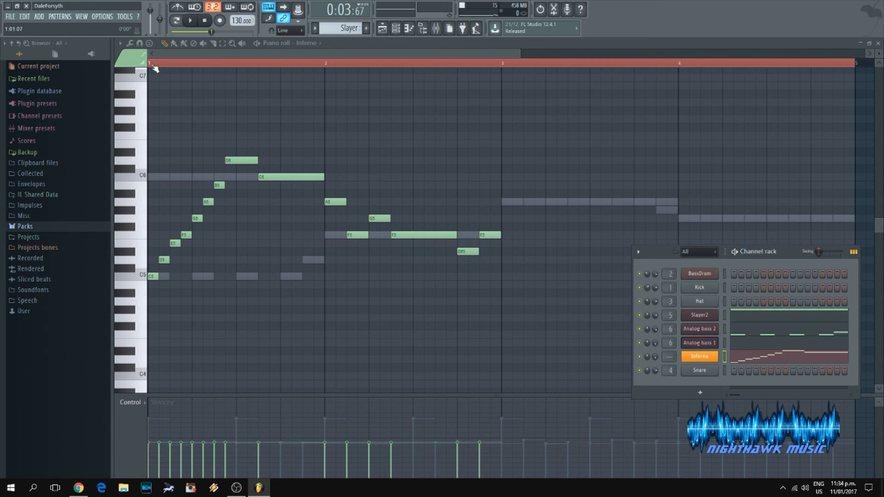
{"action": "key", "text": "F6"}
{"action": "left_click", "coordinate": [190, 20]}
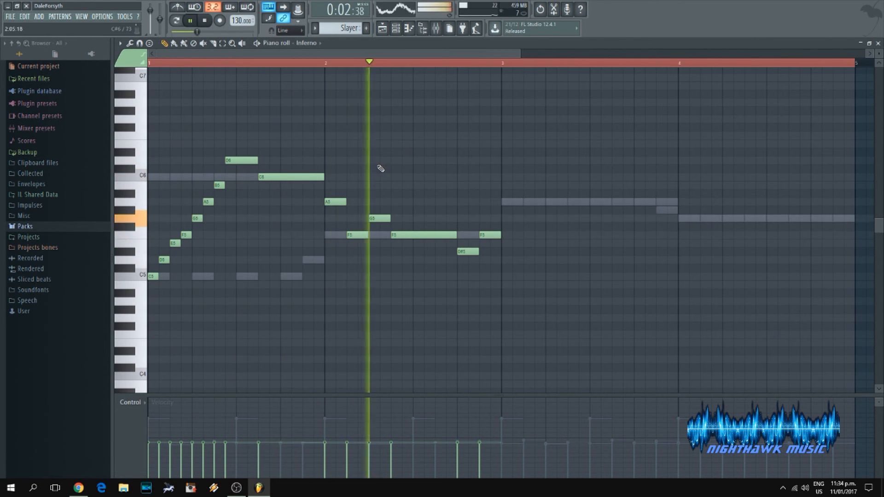
{"action": "key", "text": "space"}
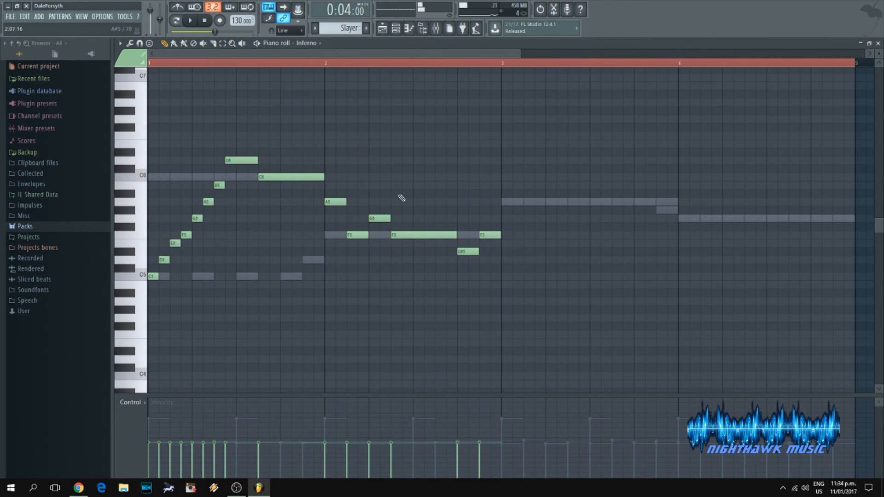
Rework bar 2 by moving the second note to C6, the third to A5 and the D#5 to G5, checking with playback
{"action": "left_click_drag", "start_coordinate": [355, 236], "coordinate": [357, 177]}
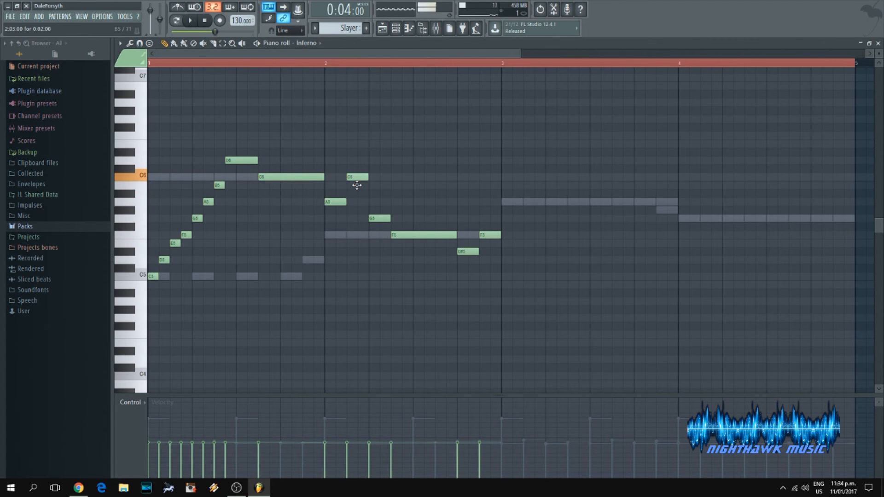
{"action": "left_click_drag", "start_coordinate": [377, 218], "coordinate": [376, 203]}
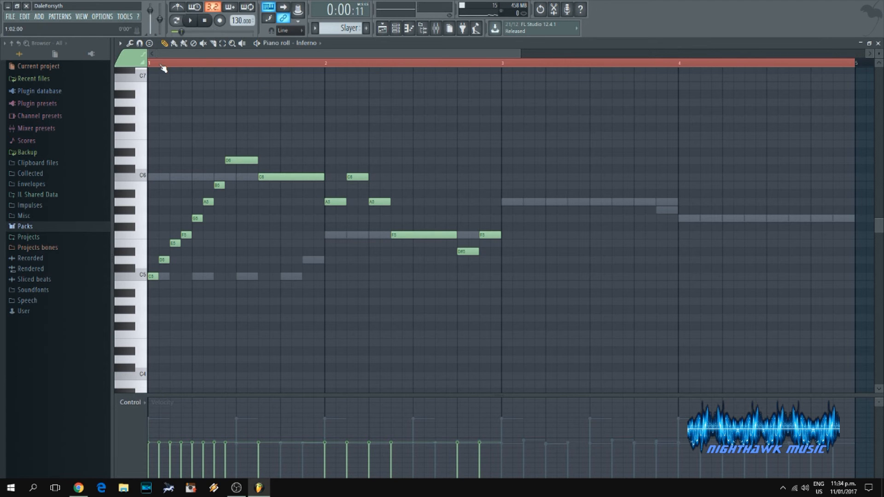
{"action": "left_click", "coordinate": [190, 21]}
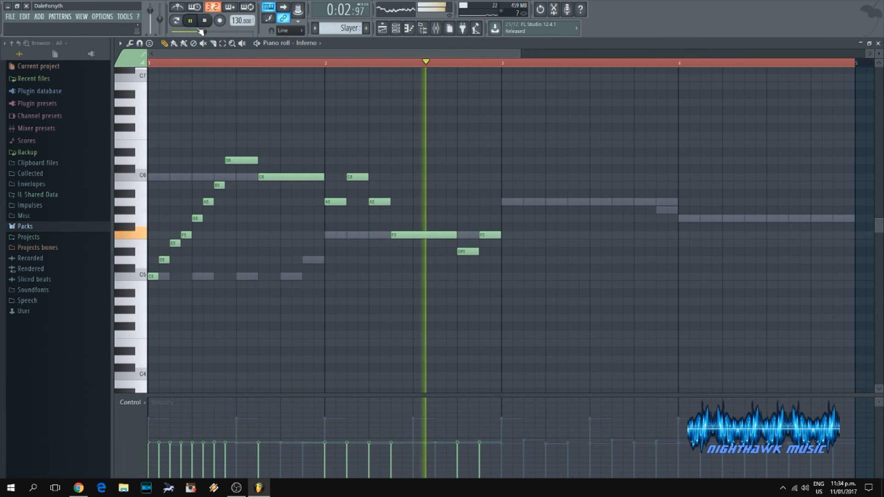
{"action": "key", "text": "space"}
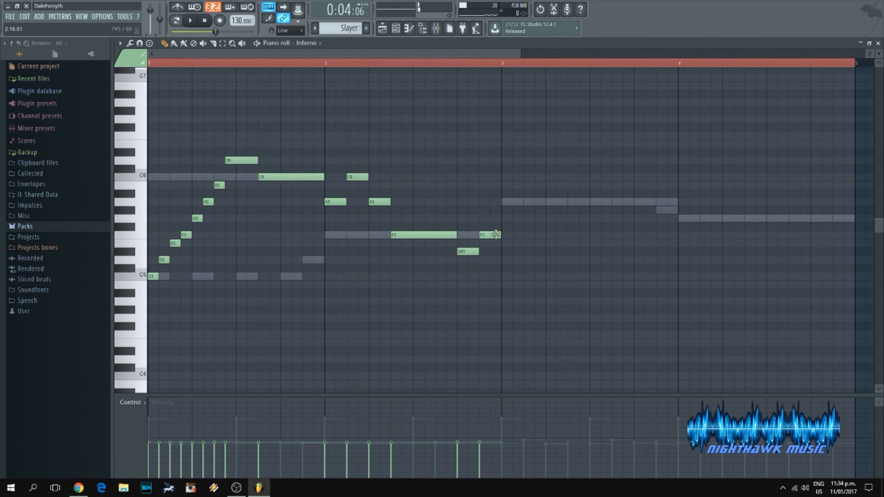
{"action": "left_click_drag", "start_coordinate": [468, 252], "coordinate": [468, 218]}
Fill bar 3 of the Inferno melody with the notes A5, B5, D6, A5, G5 and A5
{"action": "left_click", "coordinate": [502, 203]}
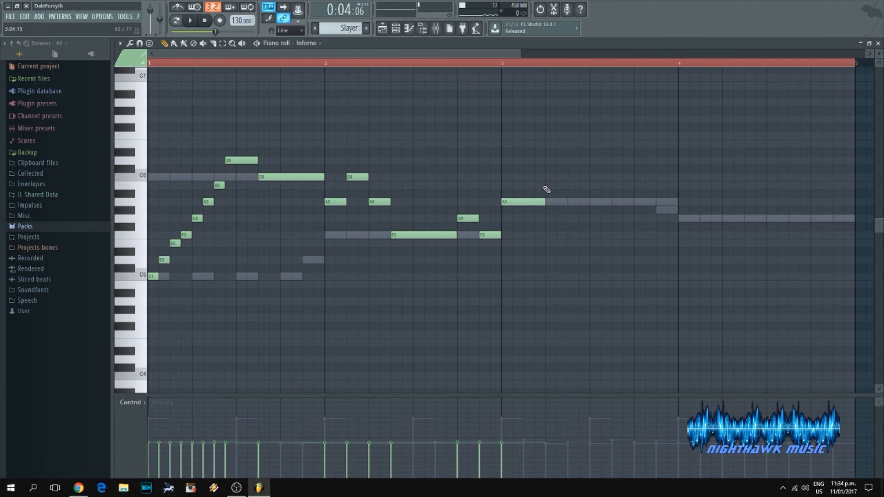
{"action": "left_click", "coordinate": [546, 186]}
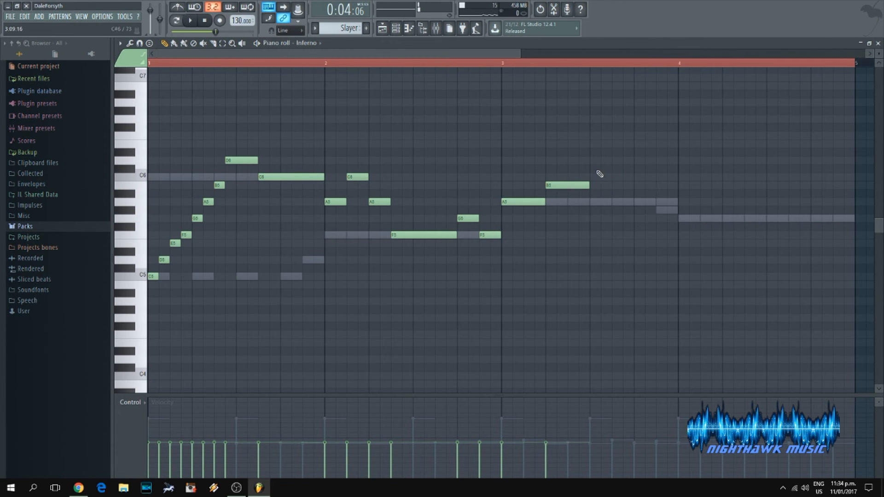
{"action": "left_click", "coordinate": [593, 160]}
{"action": "left_click", "coordinate": [615, 202]}
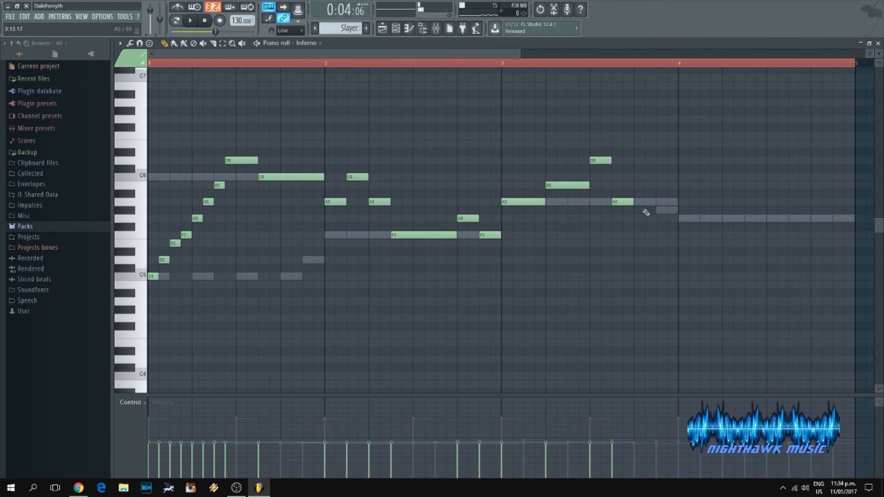
{"action": "left_click", "coordinate": [638, 219]}
{"action": "left_click", "coordinate": [659, 202]}
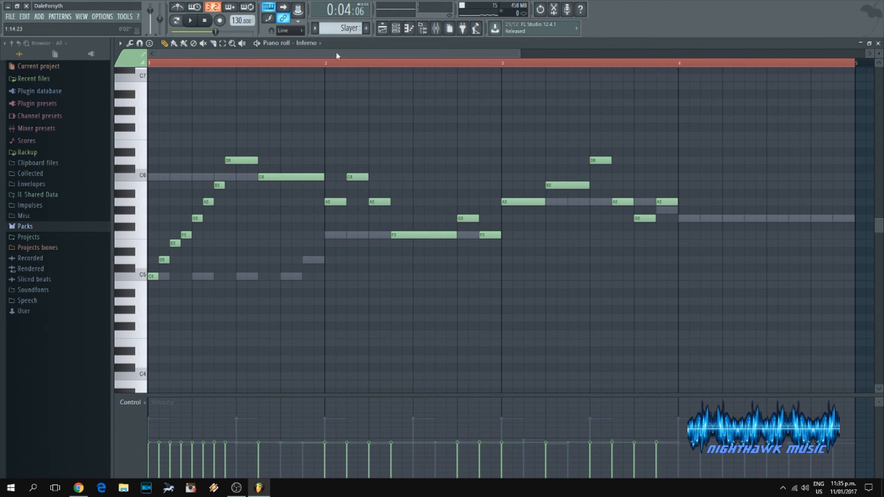
Play back the bar 3 melody, raise its second note to C6 and listen to the change before stopping playback
{"action": "left_click", "coordinate": [323, 65]}
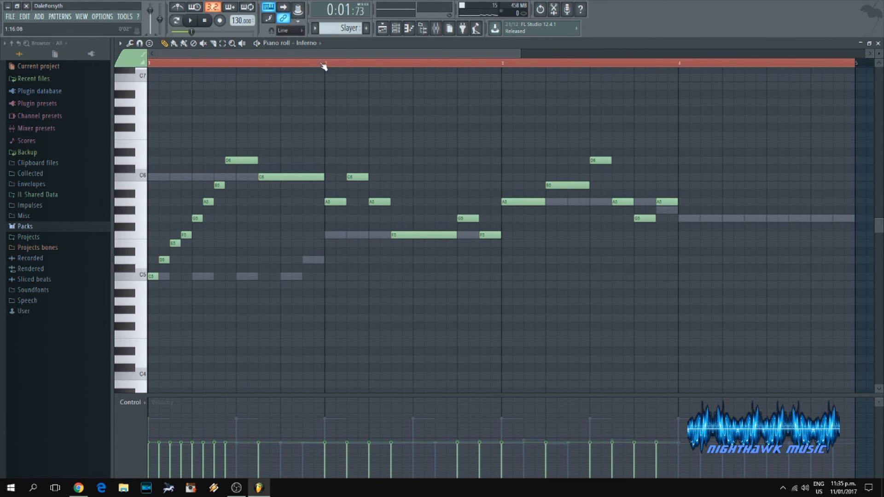
{"action": "left_click", "coordinate": [192, 23]}
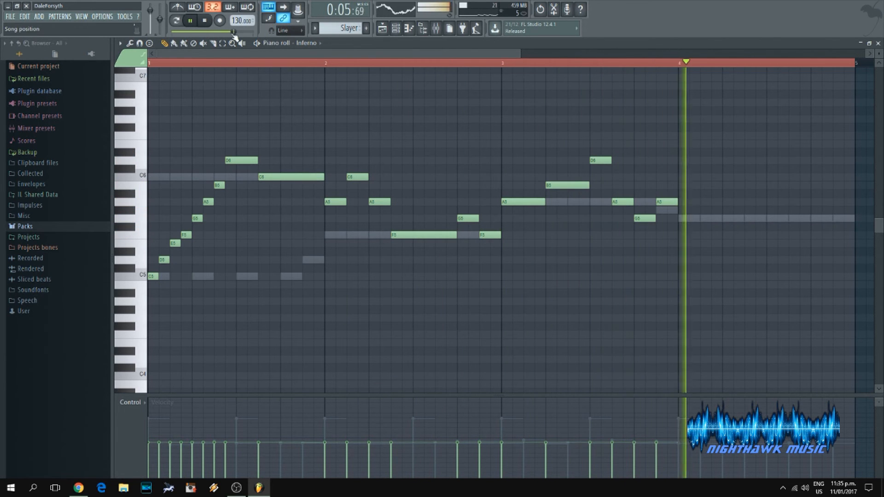
{"action": "key", "text": "space"}
{"action": "left_click_drag", "start_coordinate": [555, 188], "coordinate": [554, 180]}
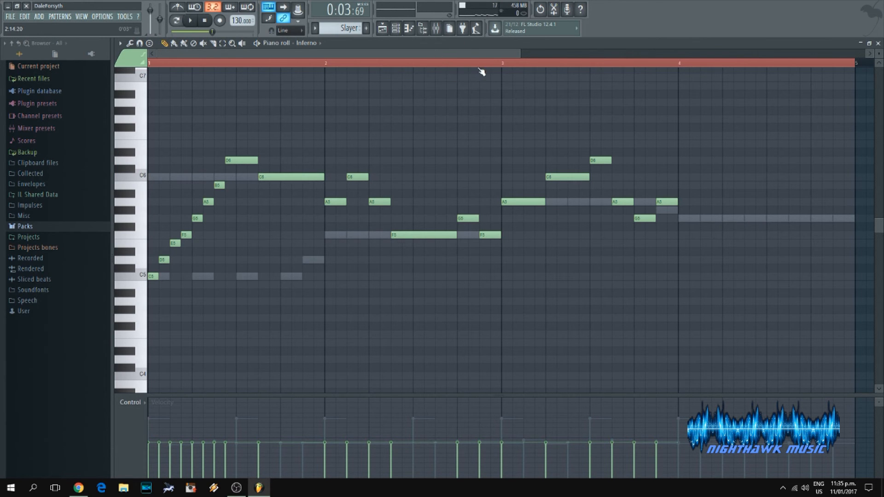
{"action": "key", "text": "space"}
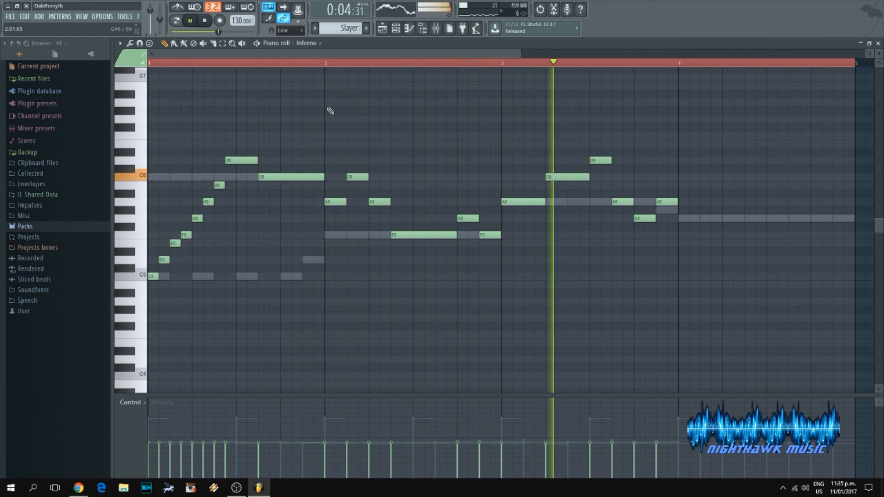
{"action": "left_click", "coordinate": [203, 21]}
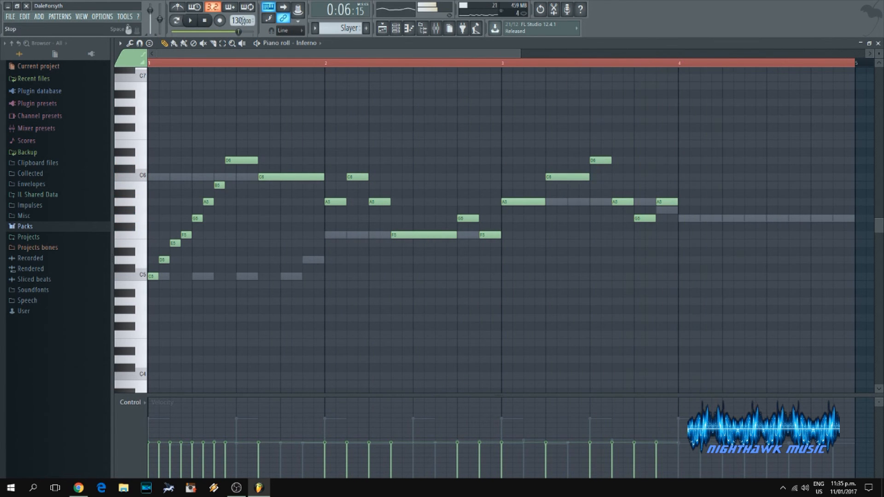
Begin bar 4 of the Inferno melody with a longer G5 followed by shorter A5 and G5 notes
{"action": "left_click", "coordinate": [691, 218]}
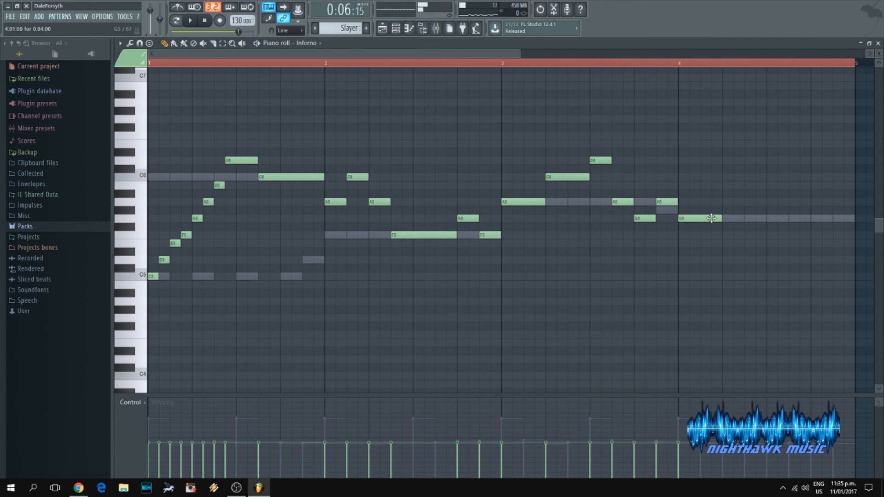
{"action": "left_click", "coordinate": [304, 63]}
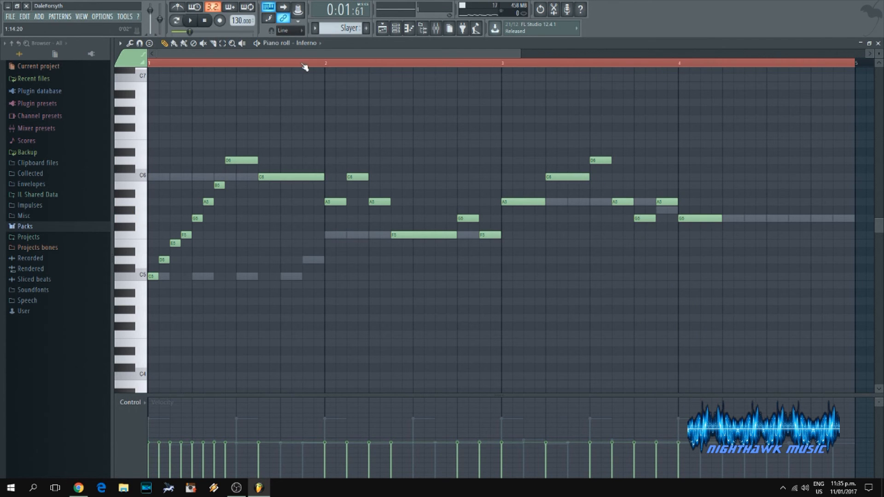
{"action": "left_click_drag", "start_coordinate": [305, 53], "coordinate": [400, 53]}
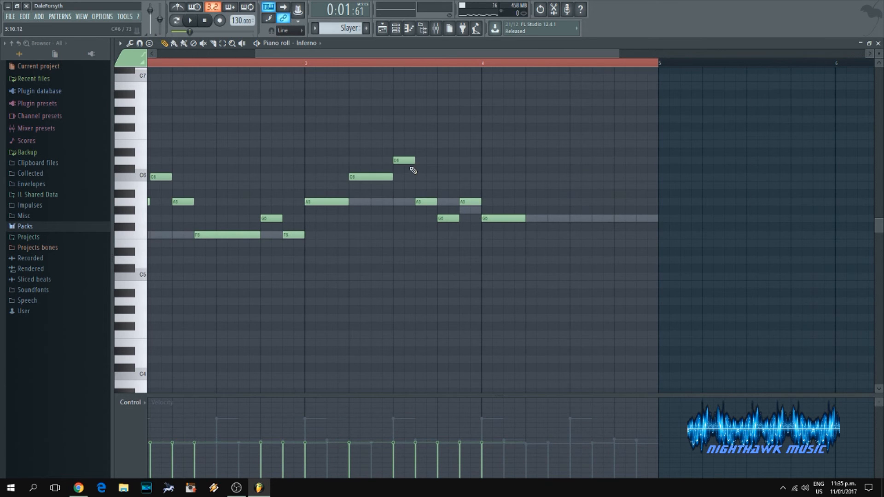
{"action": "left_click", "coordinate": [530, 201]}
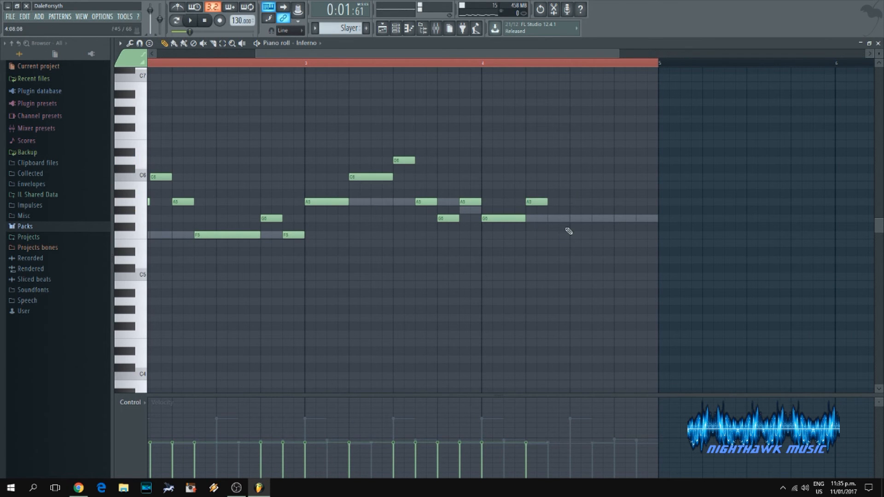
{"action": "left_click", "coordinate": [558, 226]}
{"action": "left_click_drag", "start_coordinate": [558, 226], "coordinate": [554, 219]}
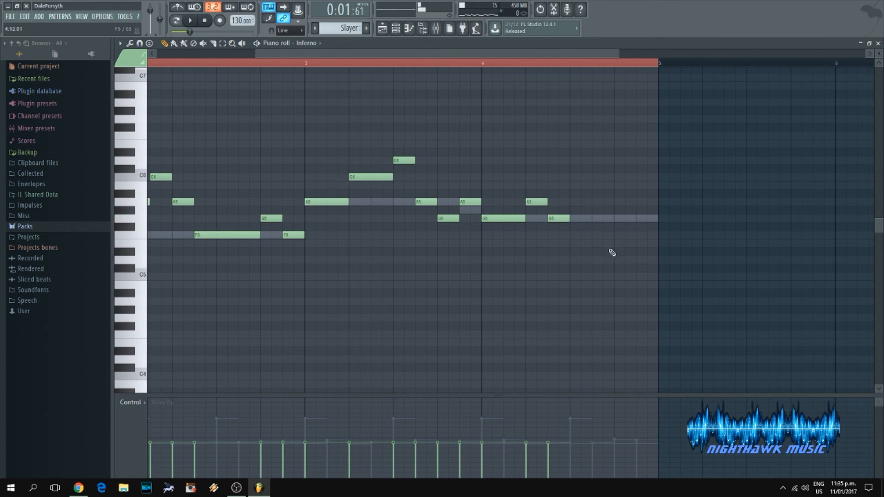
Try a higher velocity on the opening notes of bar 4 and play the melody back to compare
{"action": "left_click", "coordinate": [166, 46]}
{"action": "left_click", "coordinate": [483, 420]}
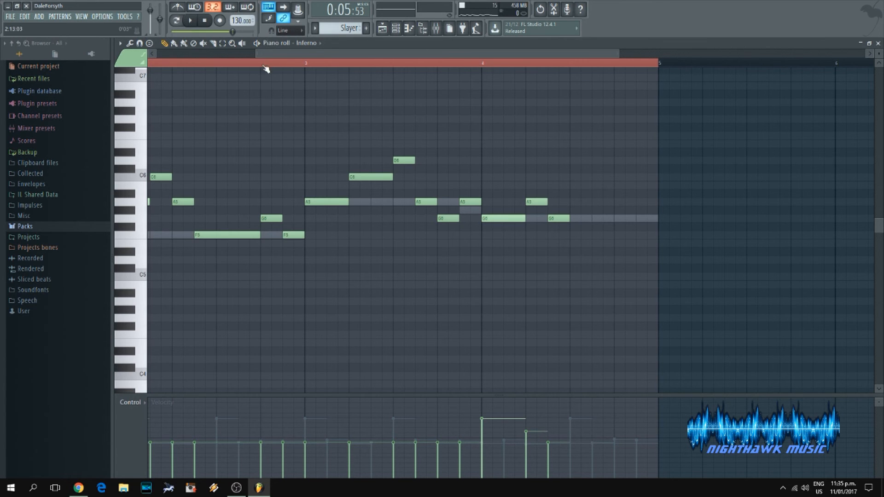
{"action": "left_click", "coordinate": [190, 21]}
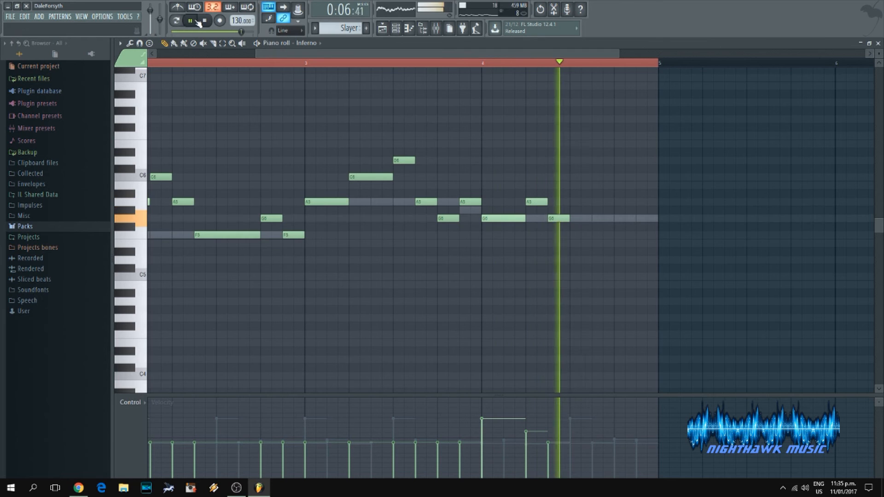
{"action": "key", "text": "space"}
{"action": "left_click", "coordinate": [483, 437]}
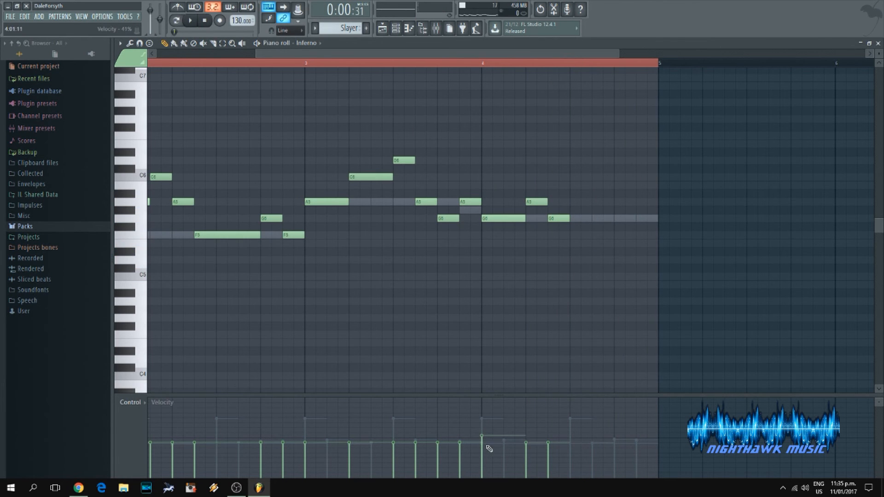
Complete bar 4 with another A5 and a closing G5 extended to the end of the bar
{"action": "left_click", "coordinate": [570, 203]}
{"action": "left_click", "coordinate": [597, 219]}
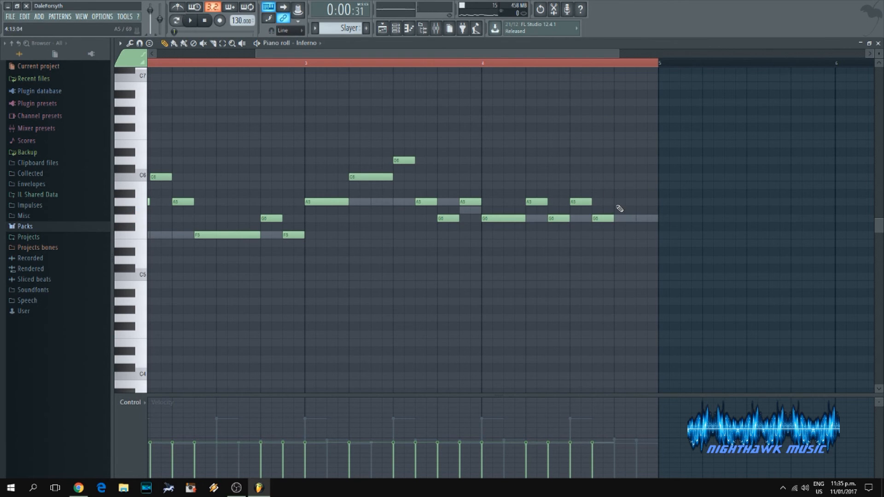
{"action": "left_click_drag", "start_coordinate": [640, 219], "coordinate": [658, 219]}
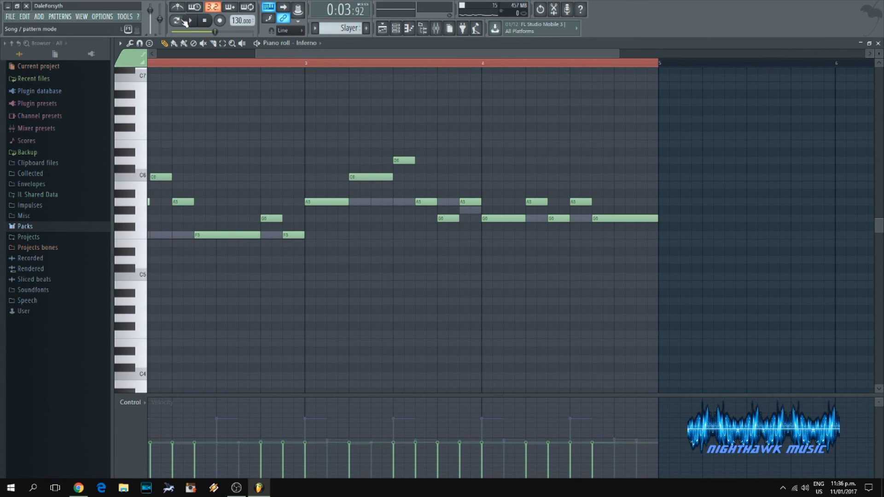
During playback, raise the velocities of the long C6 in bar 1, A5 and F5 in bar 2, the first two notes of bar 3 and bar 4's first G5
{"action": "left_click", "coordinate": [189, 21]}
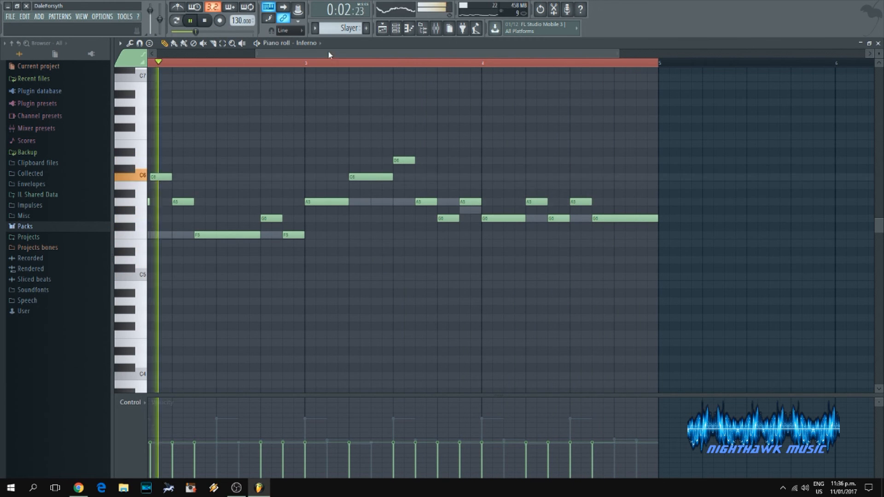
{"action": "left_click_drag", "start_coordinate": [329, 52], "coordinate": [275, 56]}
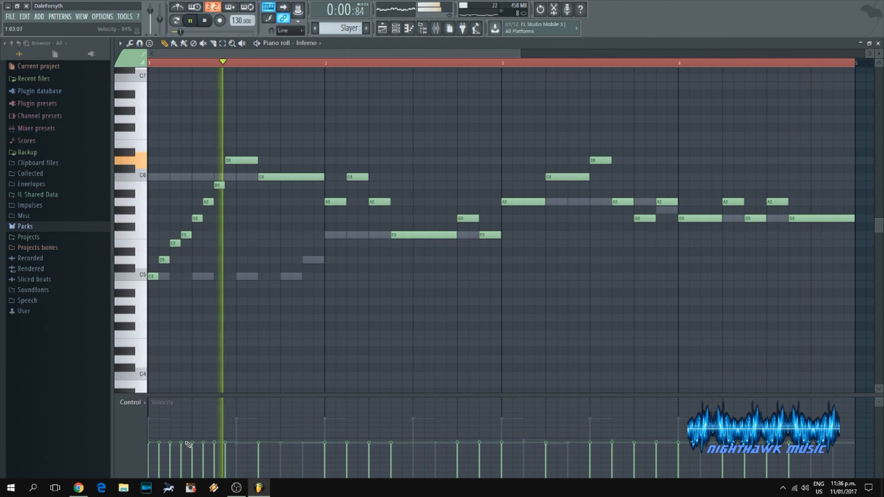
{"action": "left_click", "coordinate": [267, 435]}
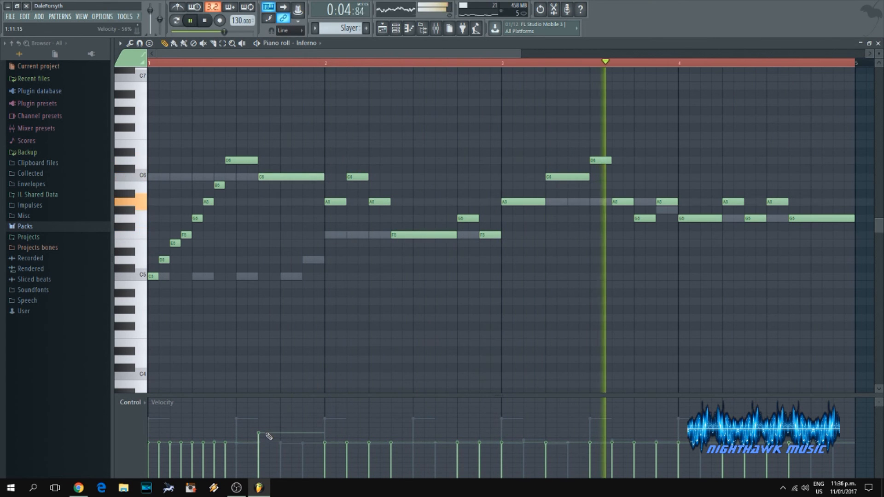
{"action": "left_click", "coordinate": [395, 436]}
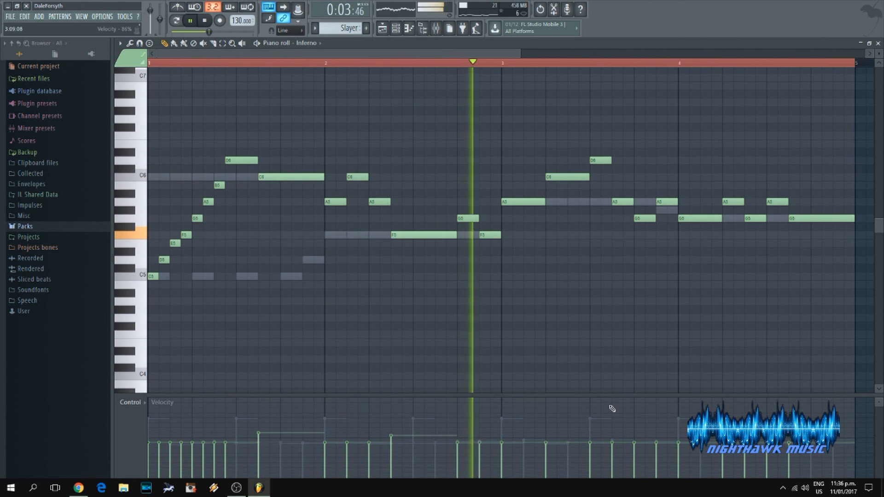
{"action": "left_click", "coordinate": [502, 431]}
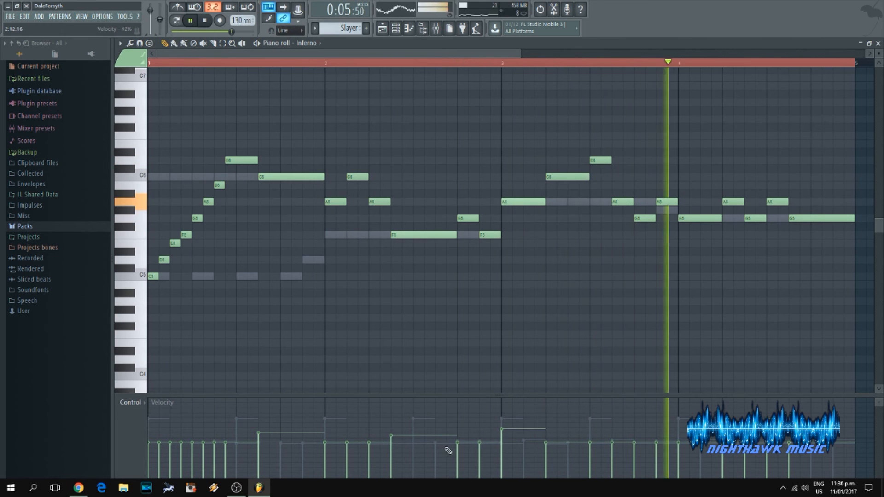
{"action": "left_click", "coordinate": [325, 433]}
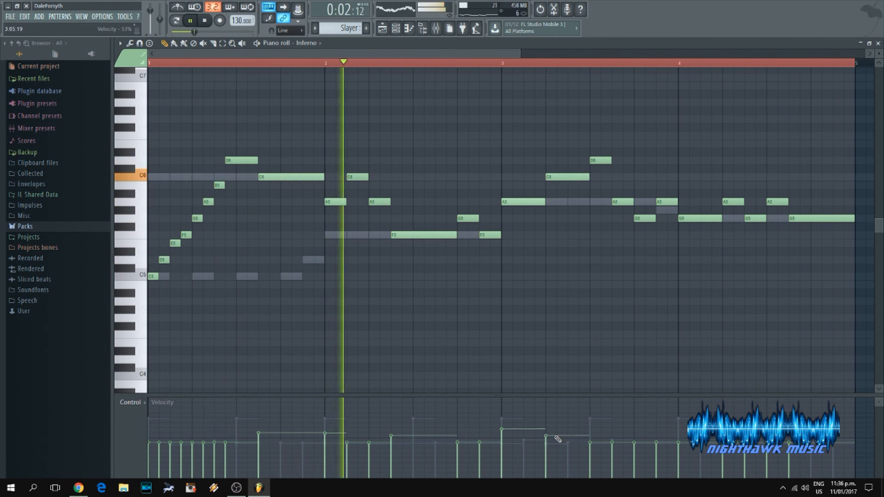
{"action": "left_click", "coordinate": [546, 435]}
{"action": "left_click", "coordinate": [684, 432]}
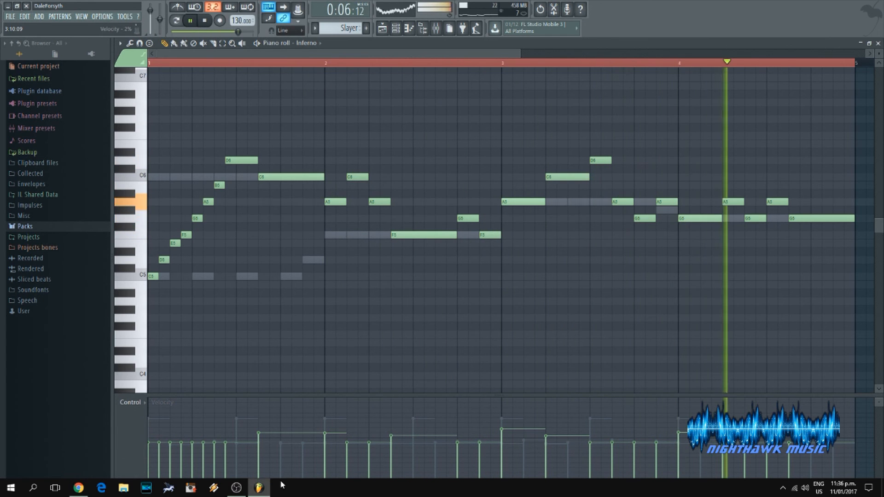
{"action": "key", "text": "space"}
Route the Inferno channel to mixer track 7 and close the piano roll, Analog bass 1 and Parametric EQ 2 windows
{"action": "left_click", "coordinate": [878, 43]}
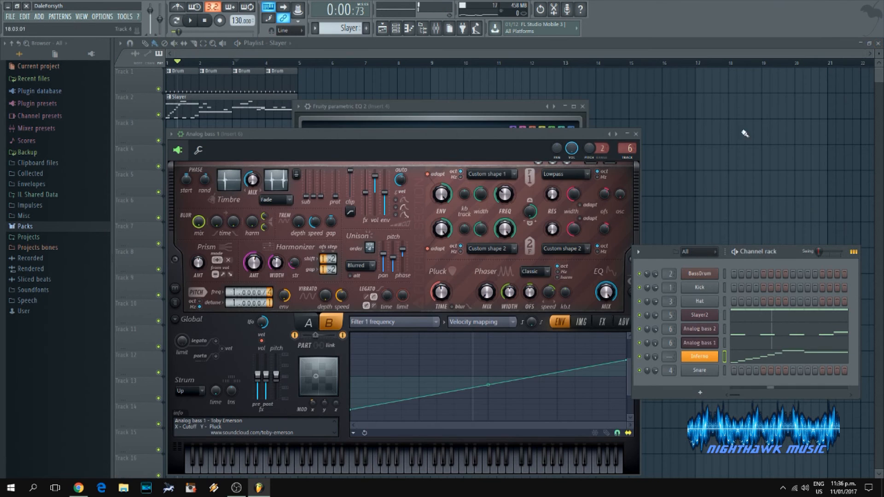
{"action": "left_click", "coordinate": [635, 135]}
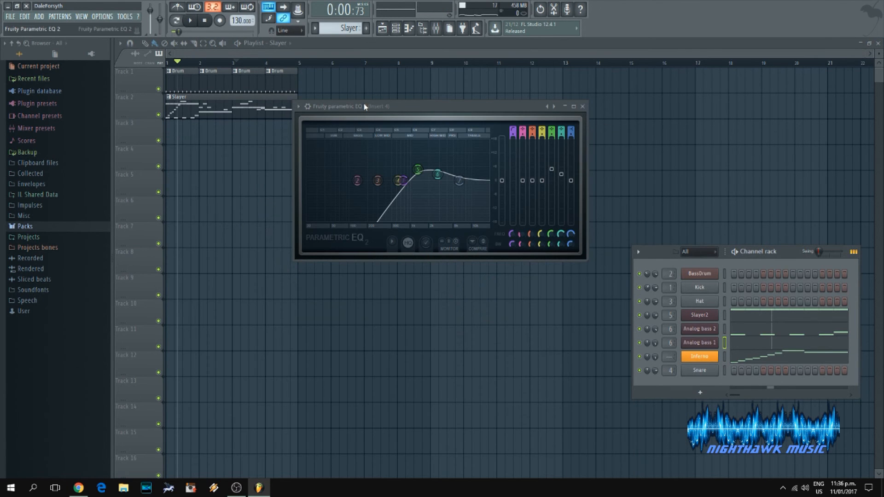
{"action": "left_click_drag", "start_coordinate": [557, 115], "coordinate": [537, 211]}
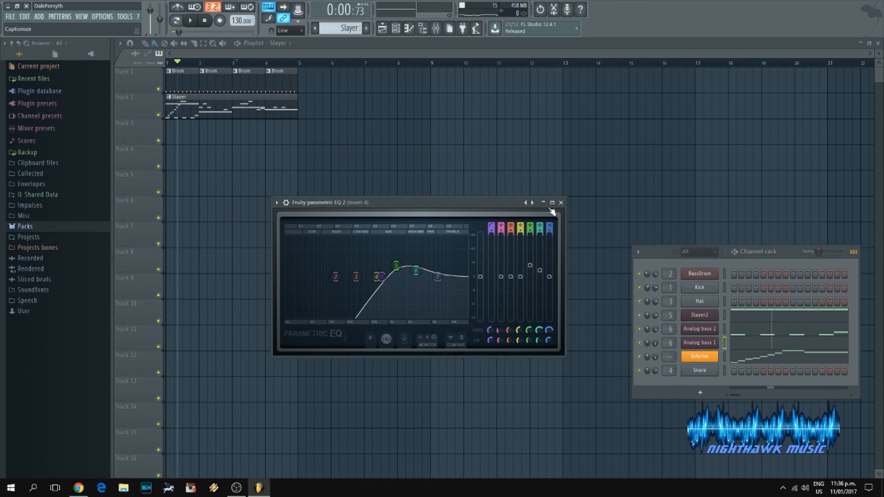
{"action": "scroll", "coordinate": [670, 357], "scroll_direction": "up", "scroll_amount": 2}
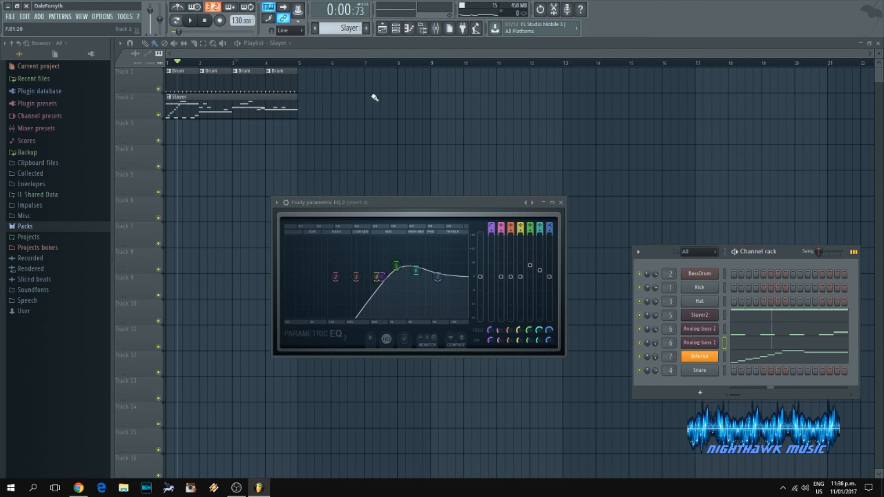
{"action": "left_click", "coordinate": [283, 207]}
{"action": "left_click", "coordinate": [568, 210]}
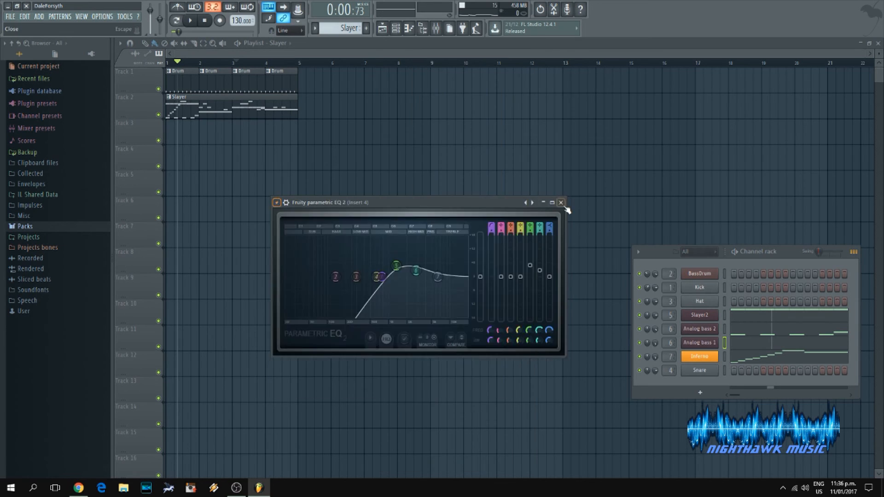
{"action": "left_click", "coordinate": [561, 202]}
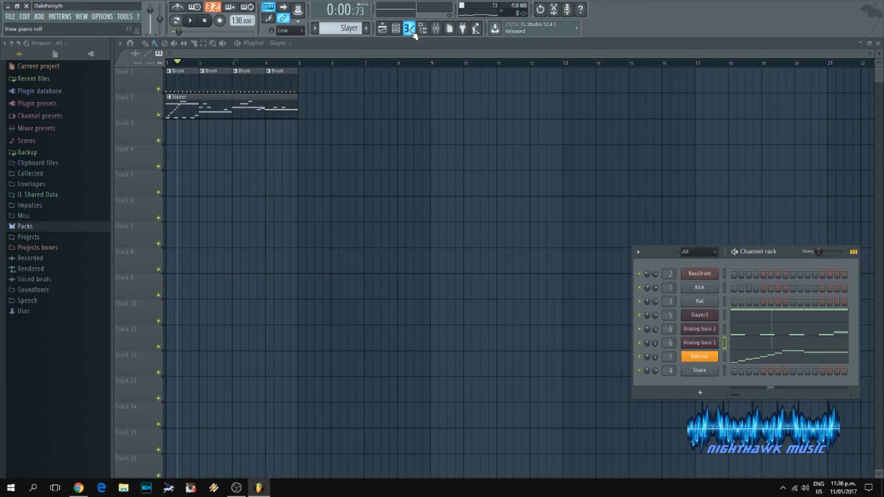
Insert a new Harmor channel just above the Snare and move its window clear of the channel rack
{"action": "right_click", "coordinate": [699, 371]}
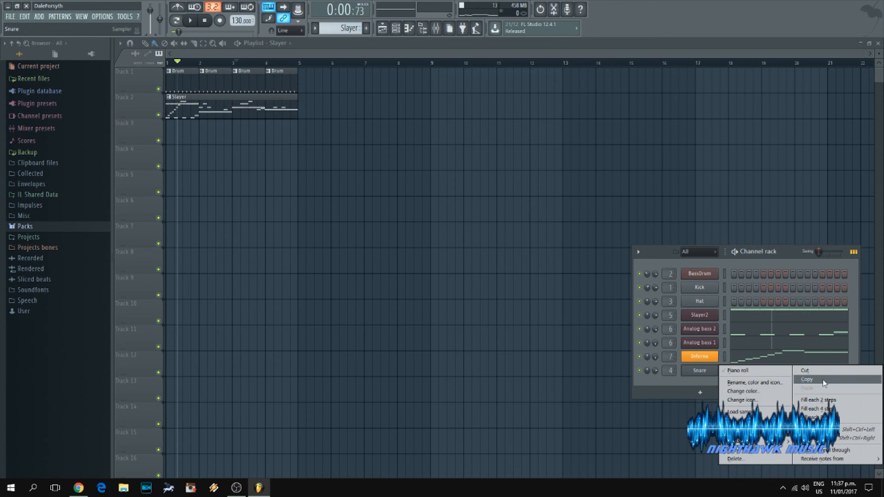
{"action": "mouse_move", "coordinate": [742, 421]}
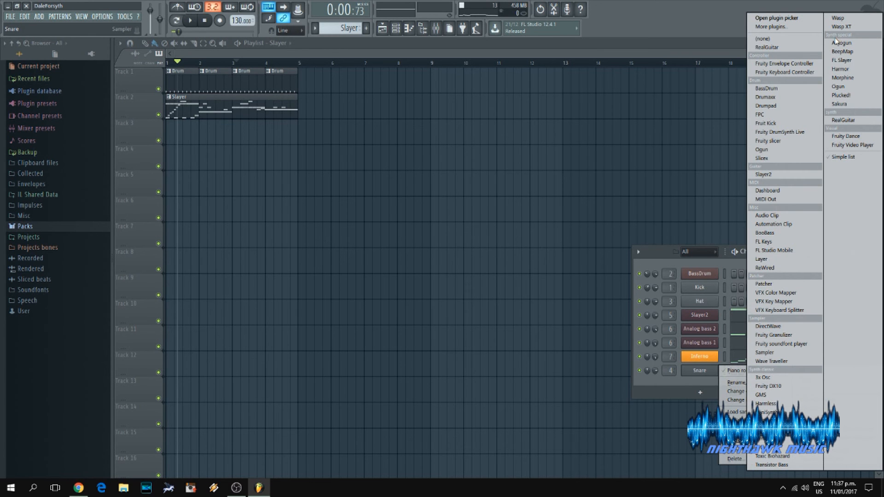
{"action": "left_click", "coordinate": [841, 69]}
{"action": "left_click_drag", "start_coordinate": [347, 161], "coordinate": [376, 76]}
Try the Cubist pumpkin and Chip arp presets on the new Harmor channel
{"action": "left_click", "coordinate": [226, 72]}
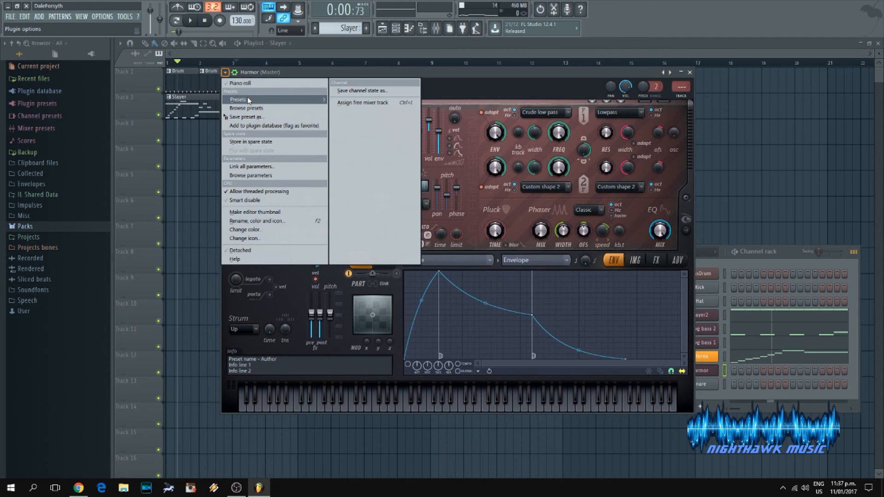
{"action": "mouse_move", "coordinate": [249, 100]}
{"action": "left_click", "coordinate": [356, 56]}
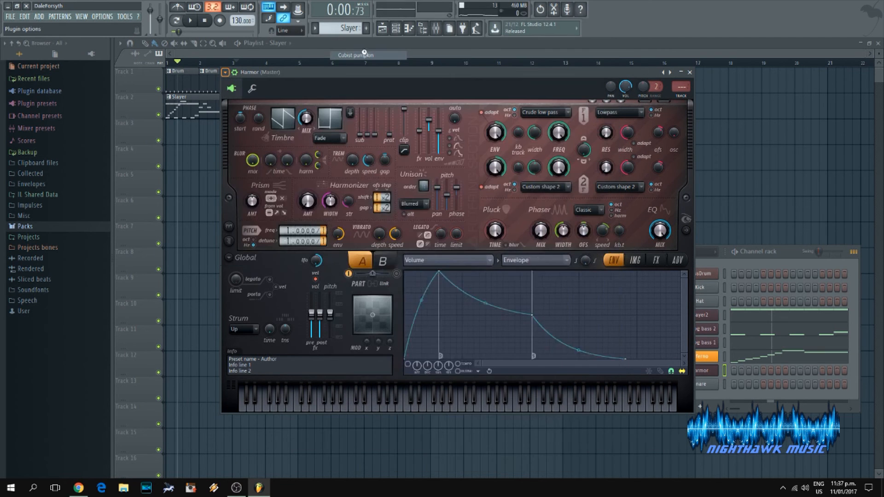
{"action": "left_click", "coordinate": [225, 73]}
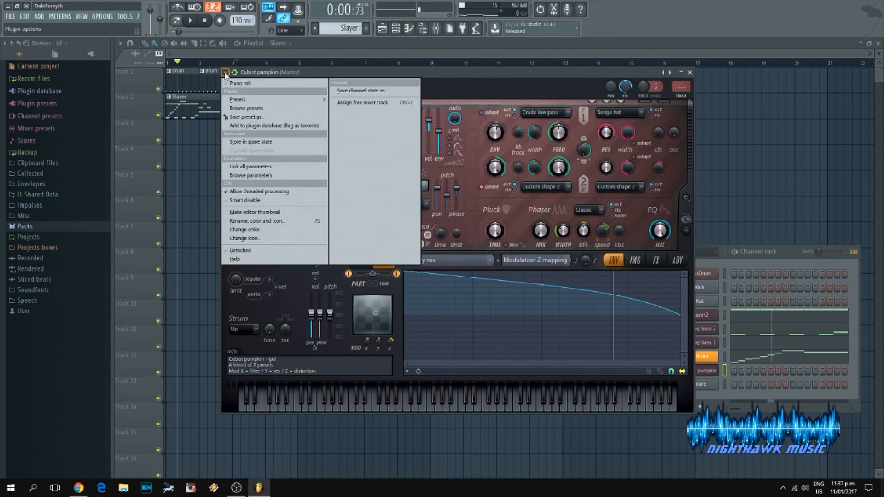
{"action": "mouse_move", "coordinate": [246, 98]}
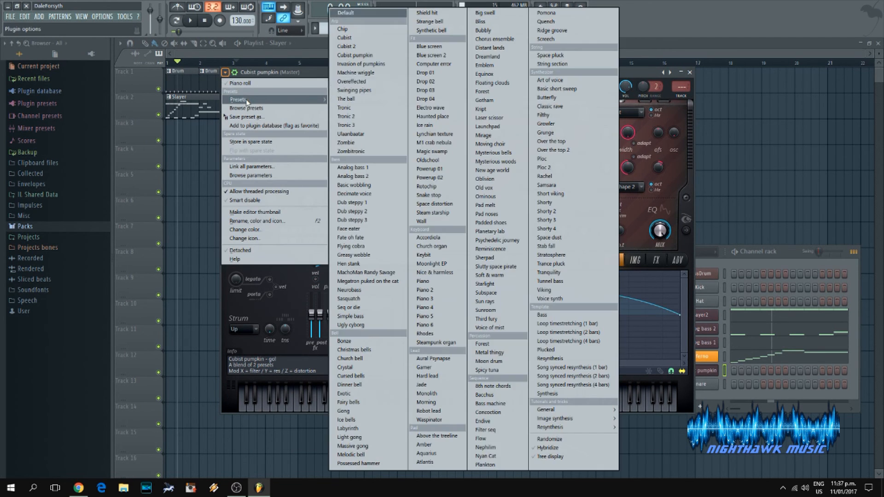
{"action": "left_click", "coordinate": [344, 29]}
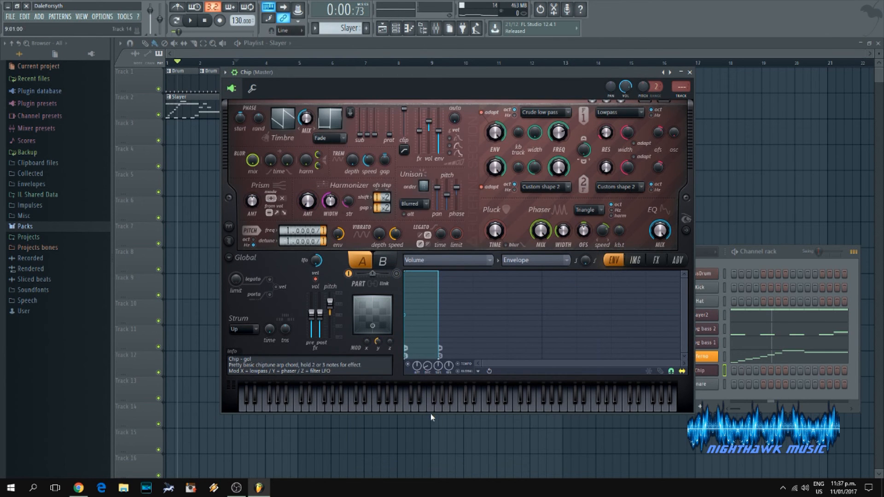
{"action": "left_click", "coordinate": [231, 85]}
{"action": "left_click", "coordinate": [453, 102]}
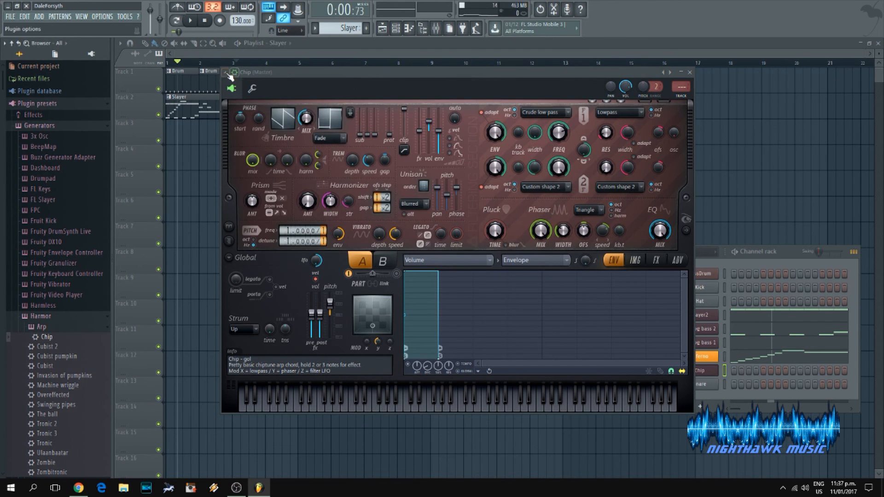
Load the Cubist 2 preset in the new Harmor channel and audition it on the plugin's keyboard
{"action": "left_click", "coordinate": [231, 75]}
{"action": "mouse_move", "coordinate": [233, 100]}
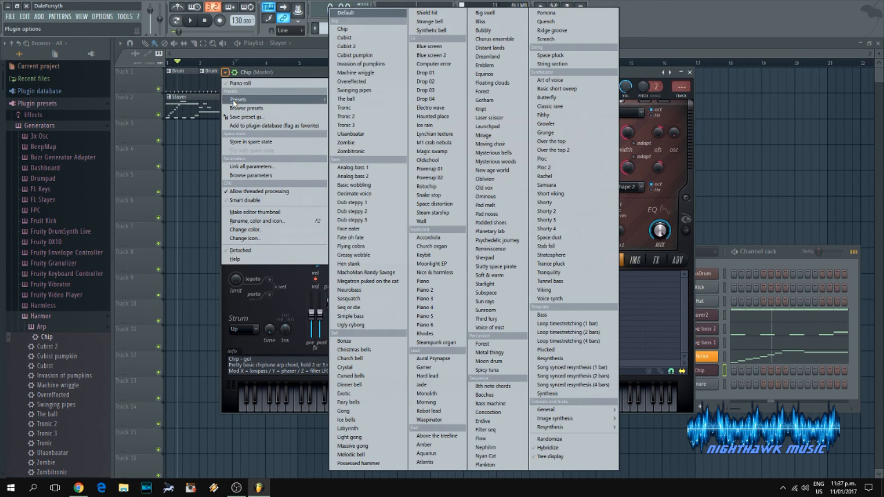
{"action": "left_click", "coordinate": [345, 46]}
{"action": "left_click", "coordinate": [404, 399]}
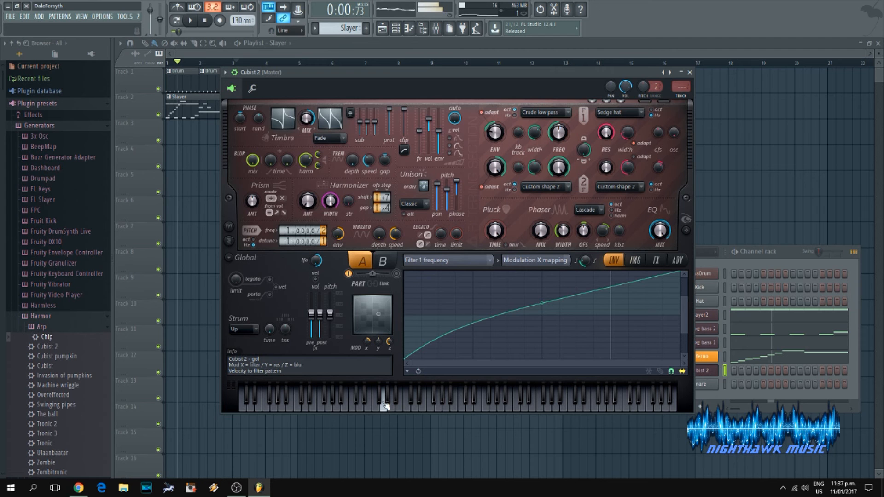
Draw four consecutive one-bar notes, C5, F5, A5 and G5, in the Cubist 2 piano roll, and close it
{"action": "left_click", "coordinate": [234, 73]}
{"action": "left_click", "coordinate": [240, 84]}
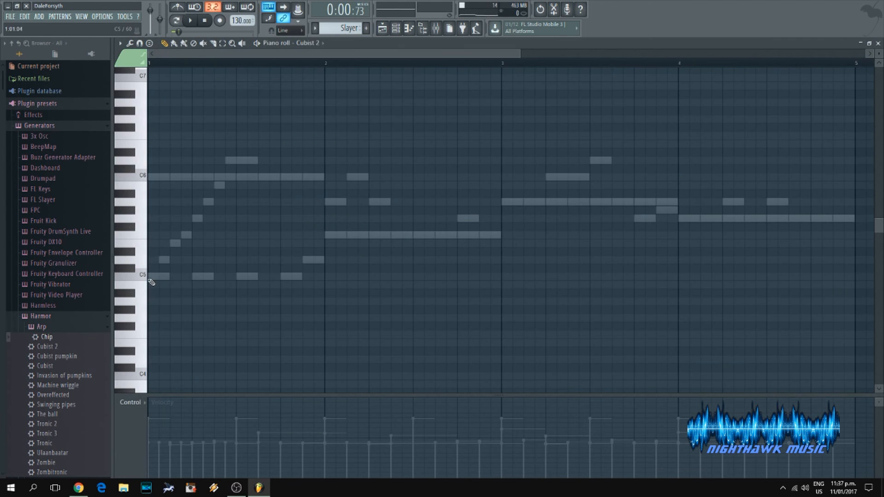
{"action": "left_click_drag", "start_coordinate": [158, 279], "coordinate": [313, 276]}
{"action": "left_click", "coordinate": [276, 283]}
{"action": "right_click", "coordinate": [266, 284]}
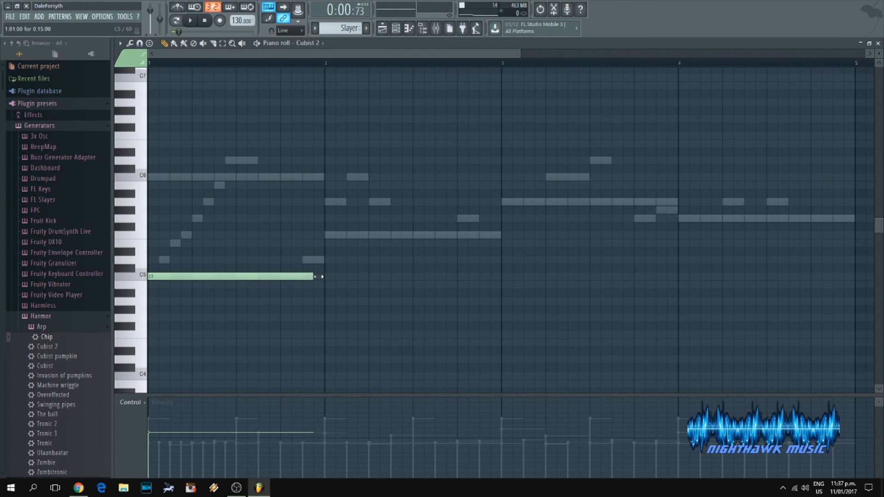
{"action": "left_click", "coordinate": [331, 235]}
{"action": "left_click", "coordinate": [514, 202]}
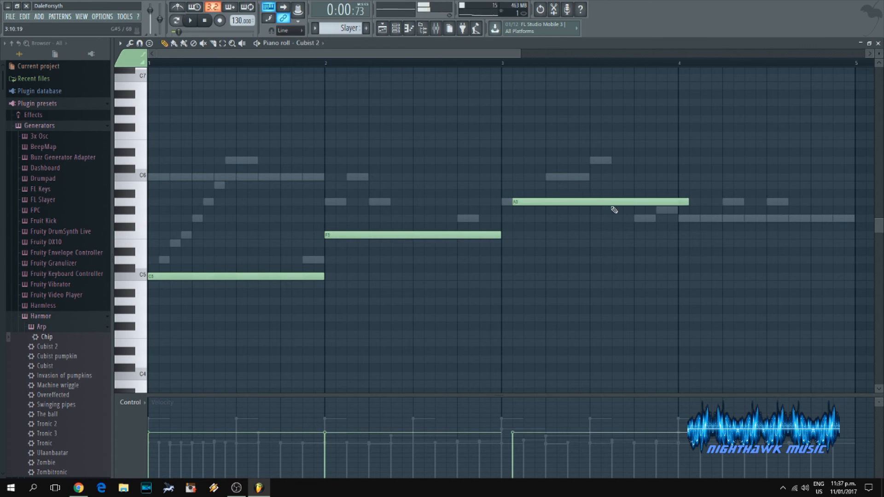
{"action": "left_click_drag", "start_coordinate": [594, 201], "coordinate": [583, 202]}
{"action": "left_click", "coordinate": [680, 218]}
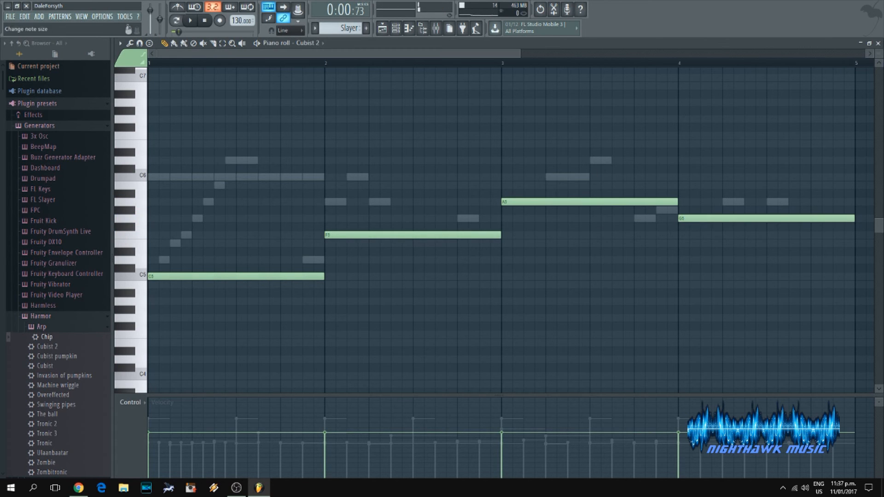
{"action": "left_click", "coordinate": [878, 42]}
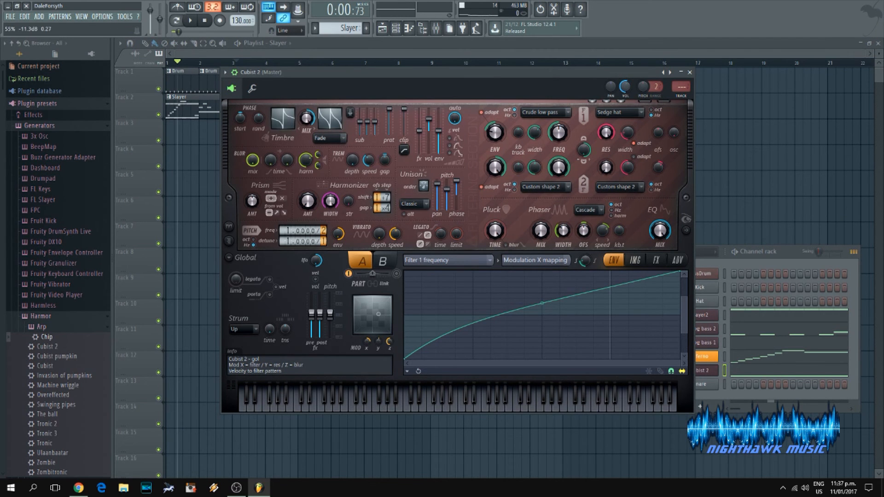
Play the song briefly, stop it, and load the Invasion of pumpkins preset in the Cubist 2 Harmor channel
{"action": "left_click", "coordinate": [191, 21]}
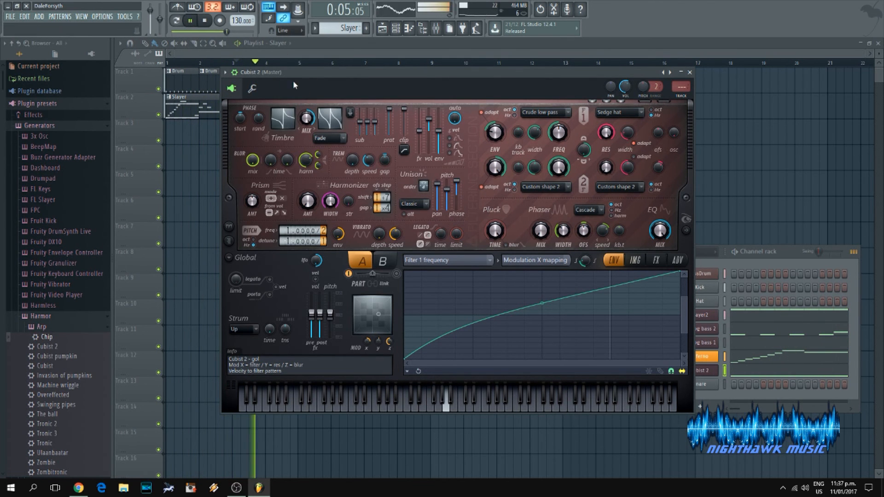
{"action": "key", "text": "space"}
{"action": "left_click", "coordinate": [225, 72]}
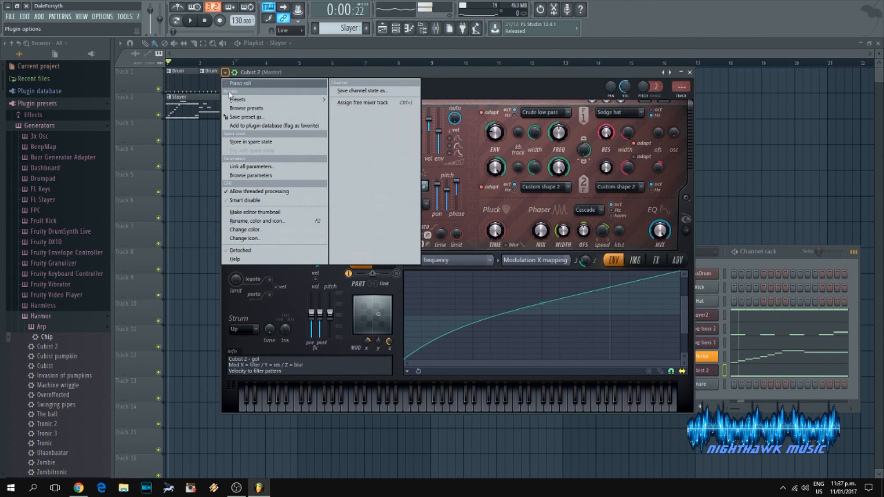
{"action": "mouse_move", "coordinate": [276, 99]}
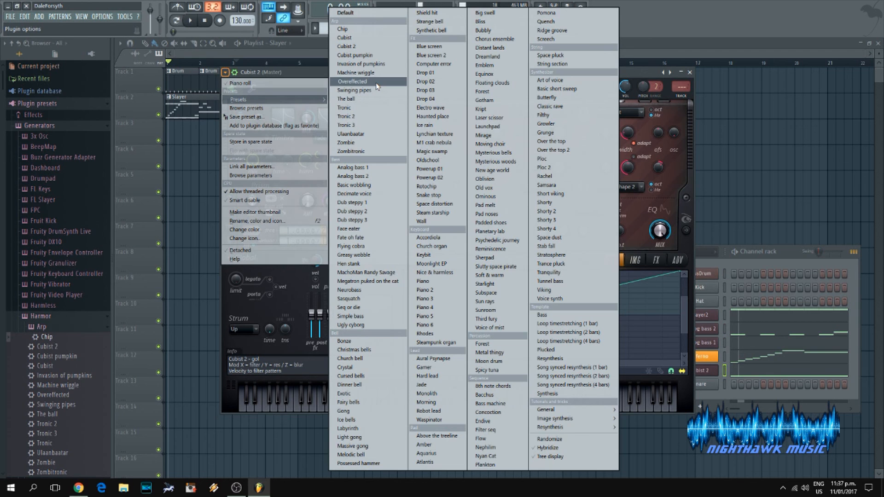
{"action": "left_click", "coordinate": [368, 64]}
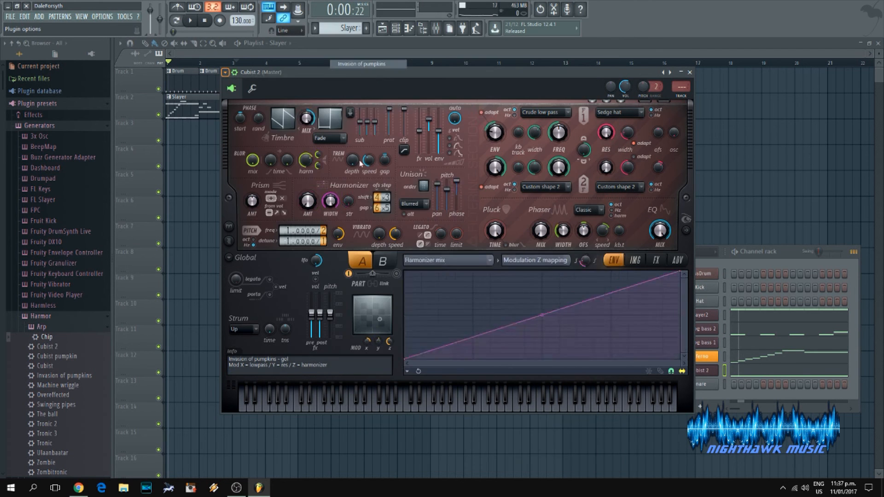
{"action": "left_click", "coordinate": [411, 407]}
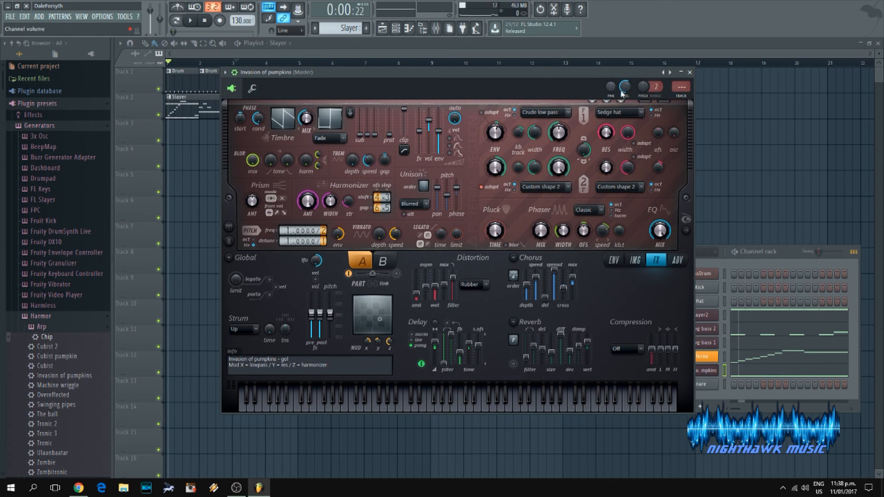
Start song playback and route the Invasion of pumpkins channel to mixer track 8
{"action": "left_click", "coordinate": [195, 23]}
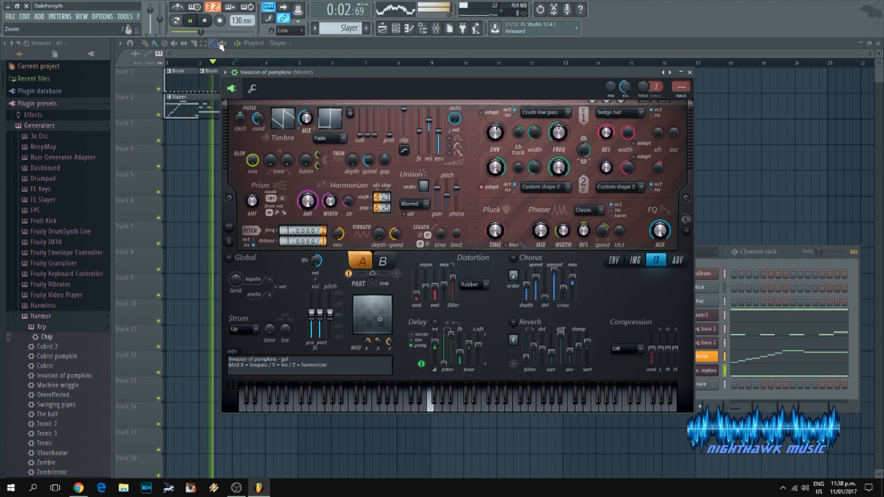
{"action": "left_click", "coordinate": [781, 257]}
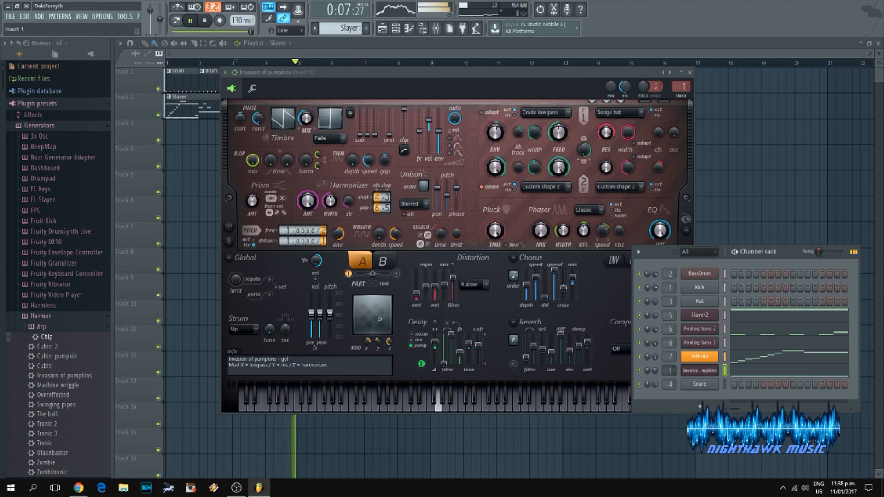
{"action": "left_click_drag", "start_coordinate": [670, 371], "coordinate": [669, 353]}
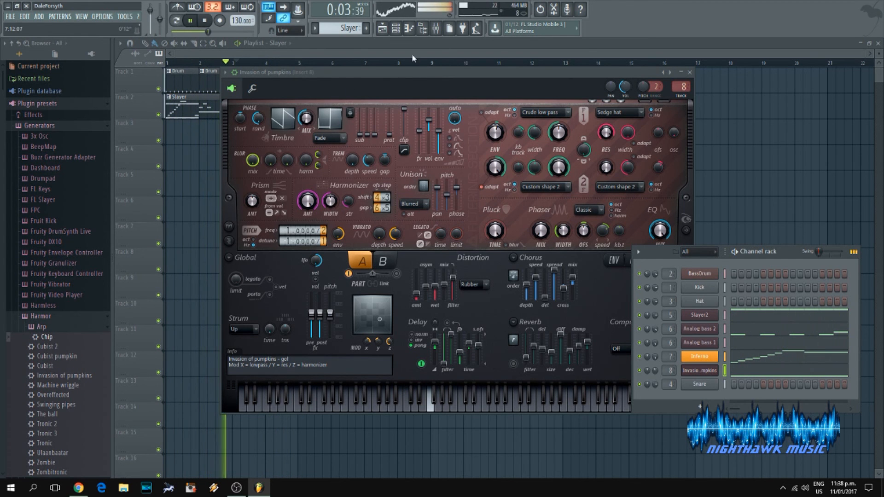
Check the levels in the mixer, enable the reverb in the Invasion of pumpkins Harmor, and hide the mixer
{"action": "left_click", "coordinate": [436, 28]}
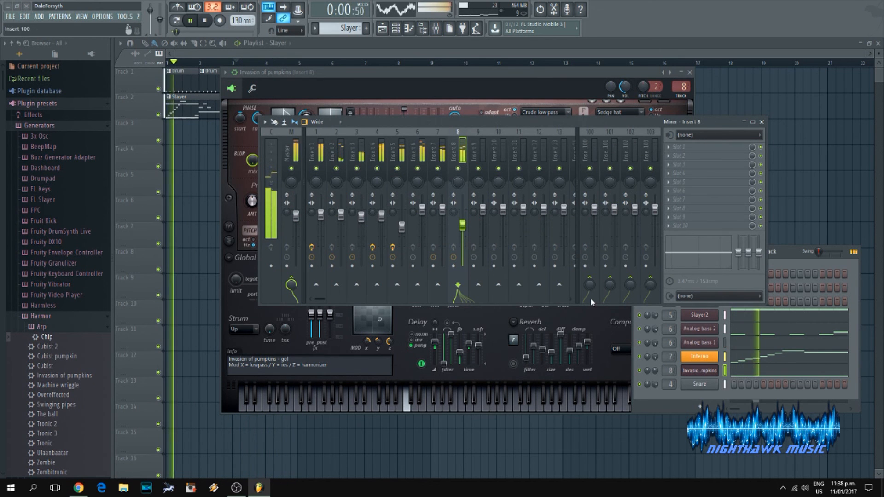
{"action": "left_click", "coordinate": [501, 96]}
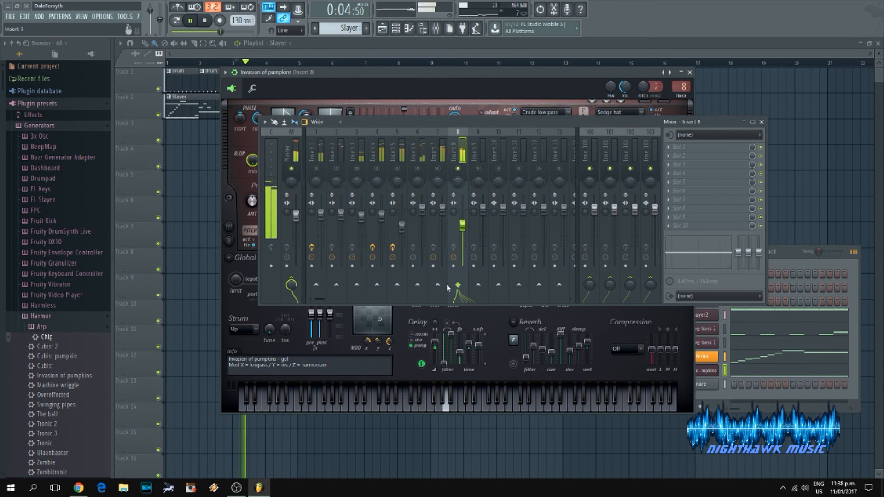
{"action": "left_click", "coordinate": [514, 341]}
{"action": "left_click", "coordinate": [544, 344]}
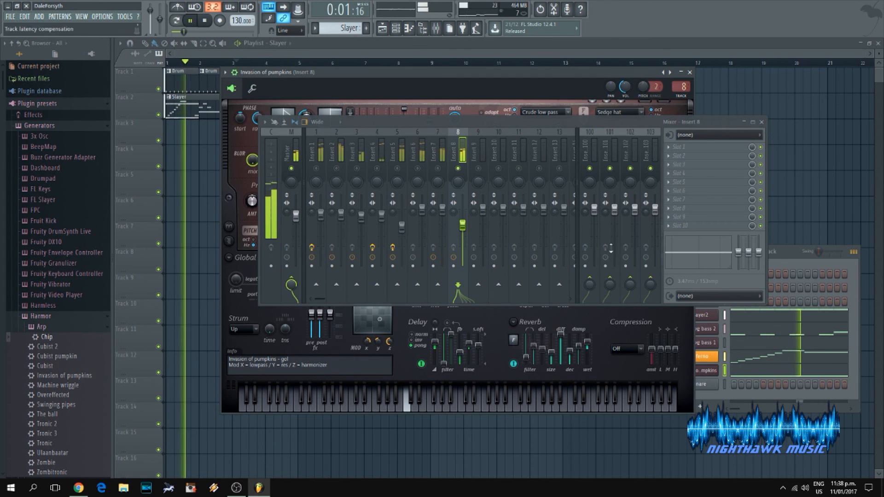
{"action": "key", "text": "F9"}
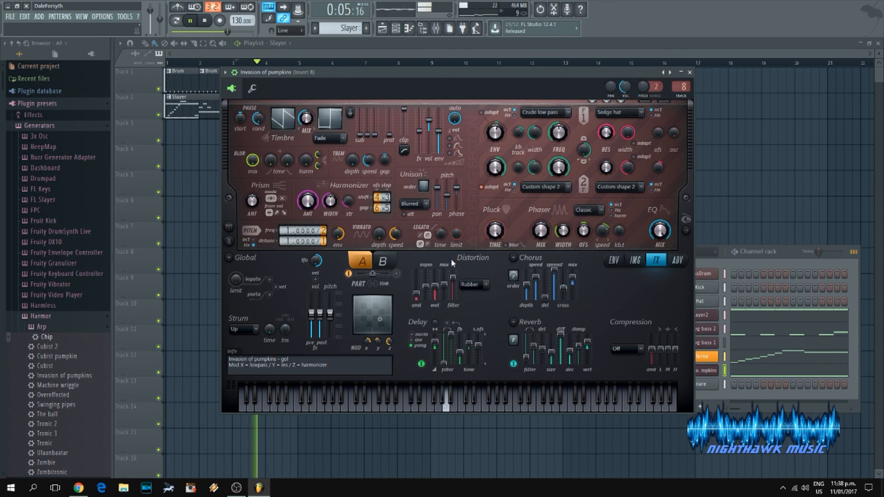
Keep Harmor's distortion type at Rubber and sweep its filter 1 frequency while the song plays
{"action": "left_click", "coordinate": [484, 285]}
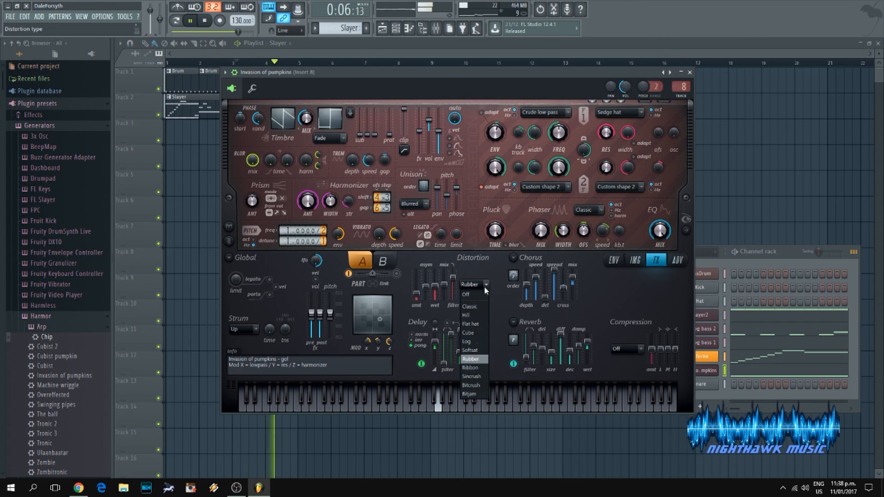
{"action": "left_click", "coordinate": [481, 364]}
{"action": "left_click_drag", "start_coordinate": [554, 143], "coordinate": [554, 131]}
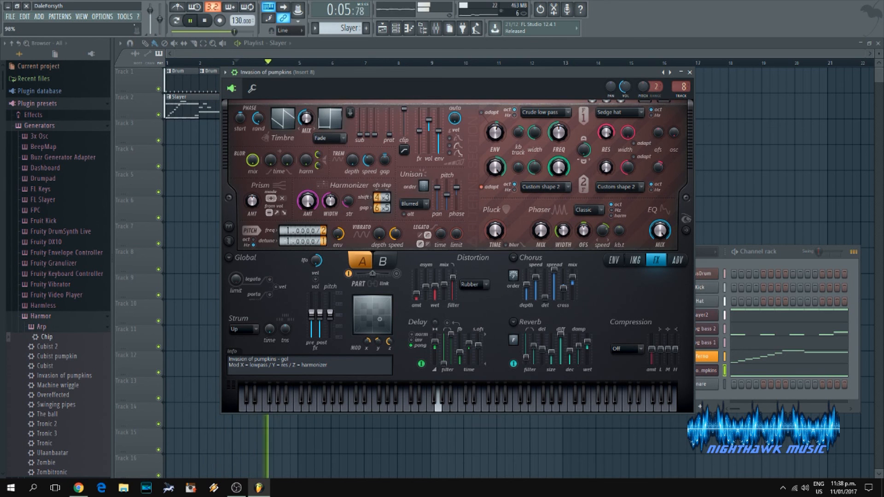
{"action": "mouse_move", "coordinate": [499, 167]}
{"action": "left_mouse_down"}
{"action": "mouse_move", "coordinate": [498, 154]}
{"action": "mouse_move", "coordinate": [498, 162]}
{"action": "left_mouse_up"}
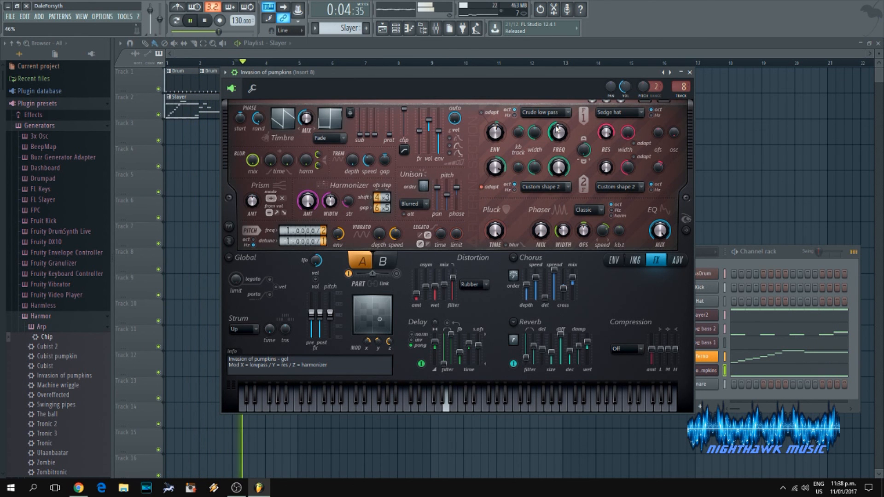
Move the Harmor window clear of the clips, stop playback, and create an automation clip for its filter 1 frequency
{"action": "left_click_drag", "start_coordinate": [350, 86], "coordinate": [382, 134]}
{"action": "left_click", "coordinate": [192, 20]}
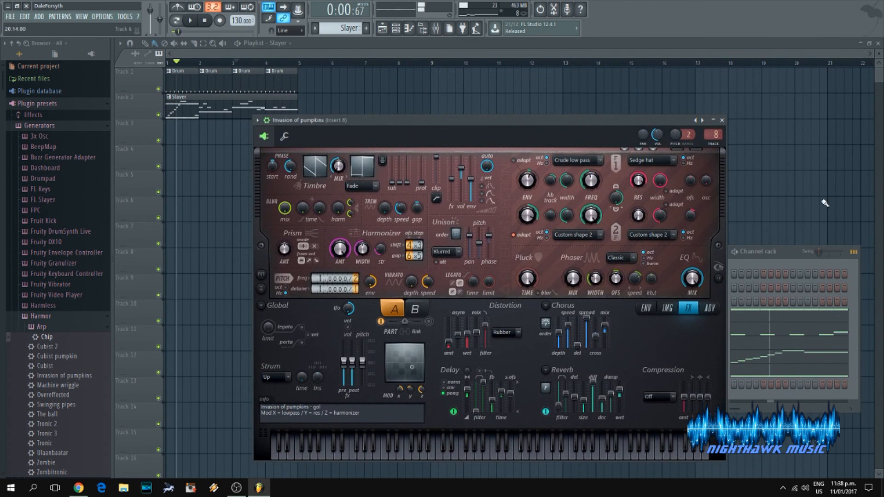
{"action": "right_click", "coordinate": [593, 180]}
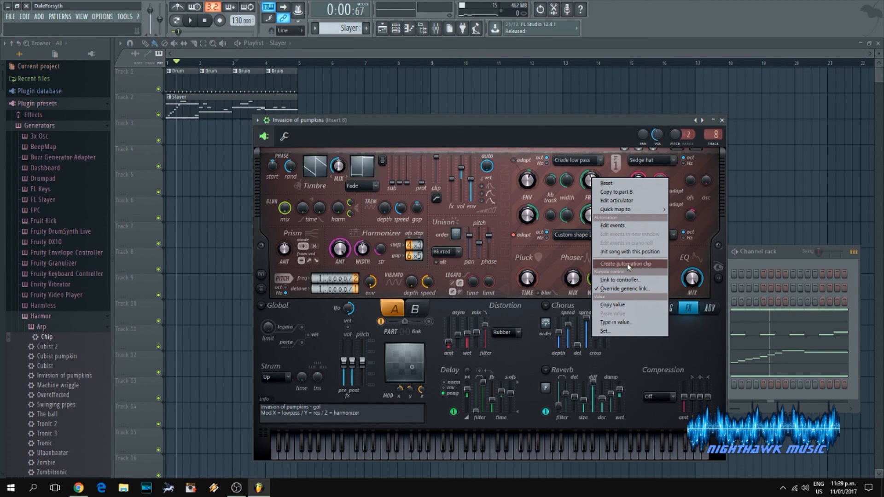
{"action": "left_click", "coordinate": [643, 263]}
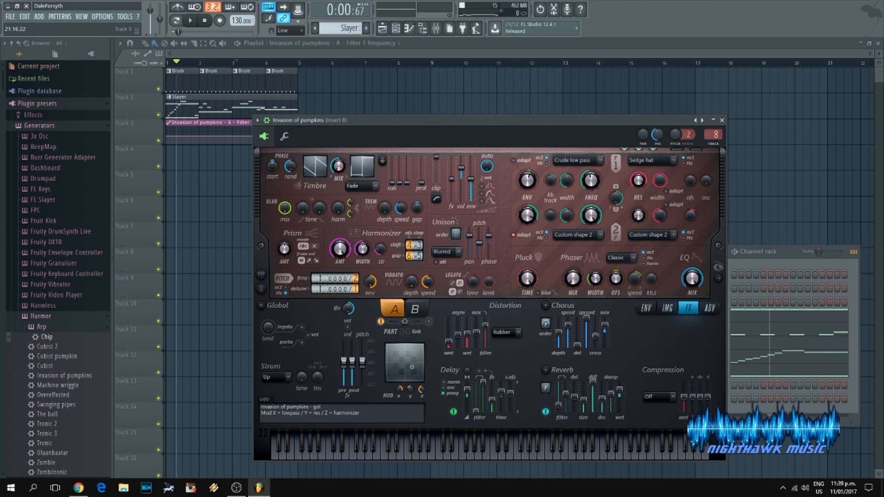
Clear the Harmor window away and extend the Drum, Slayer and filter automation clips to eight bars
{"action": "left_click_drag", "start_coordinate": [432, 121], "coordinate": [551, 129]}
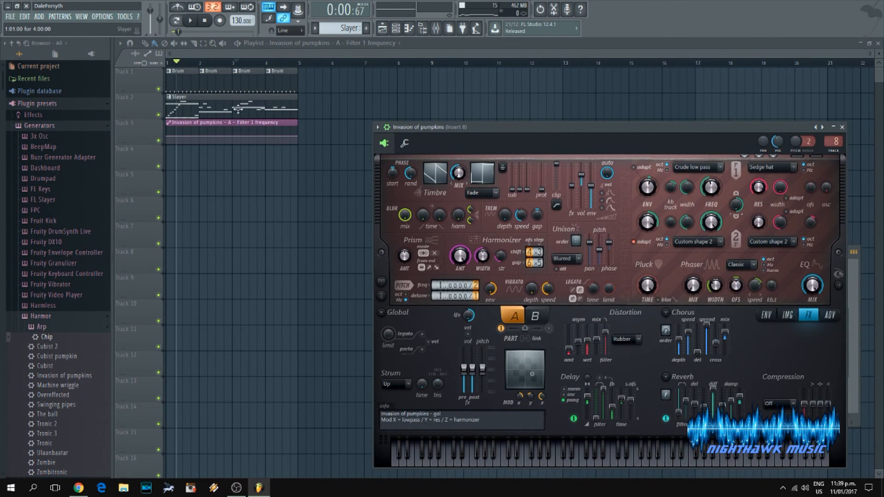
{"action": "left_click", "coordinate": [252, 78]}
{"action": "mouse_move", "coordinate": [304, 82]}
{"action": "left_mouse_down"}
{"action": "mouse_move", "coordinate": [450, 83]}
{"action": "mouse_move", "coordinate": [421, 83]}
{"action": "left_mouse_up"}
{"action": "left_click", "coordinate": [315, 103]}
{"action": "left_click_drag", "start_coordinate": [314, 103], "coordinate": [406, 125]}
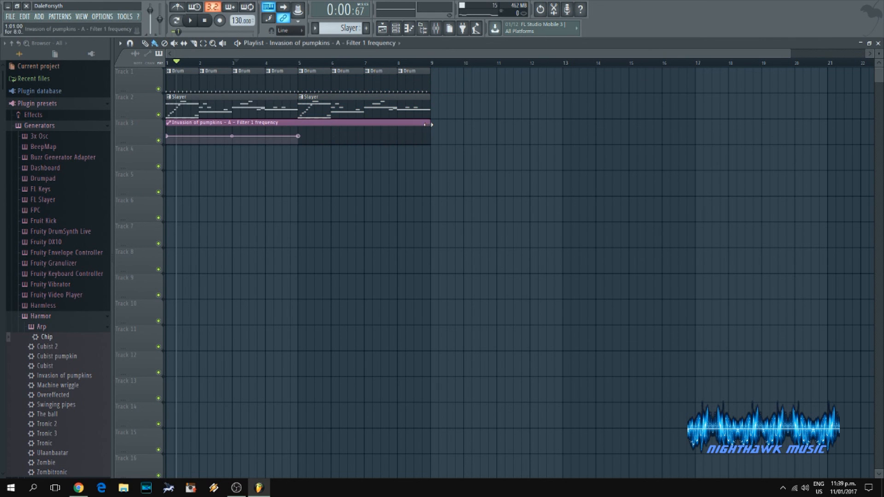
Move the automation's end point to the clip's end, give it the first point's value, and raise the point at bar 5
{"action": "left_click_drag", "start_coordinate": [302, 137], "coordinate": [423, 136]}
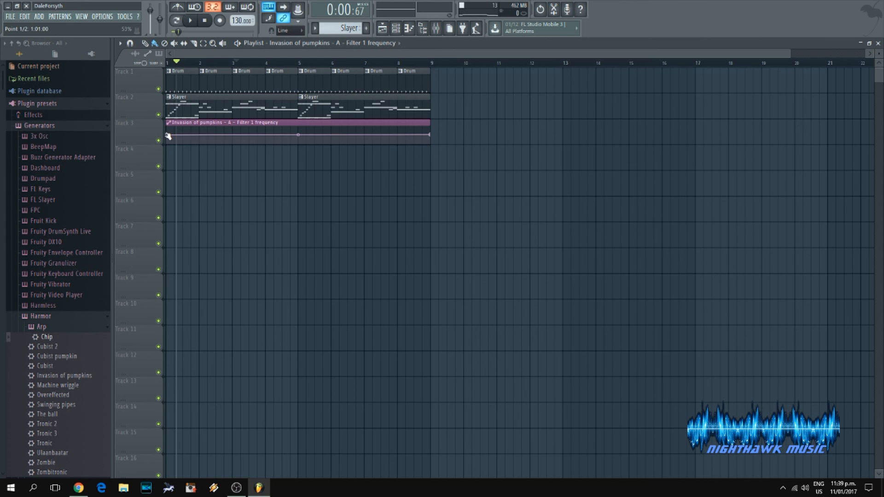
{"action": "right_click", "coordinate": [168, 134]}
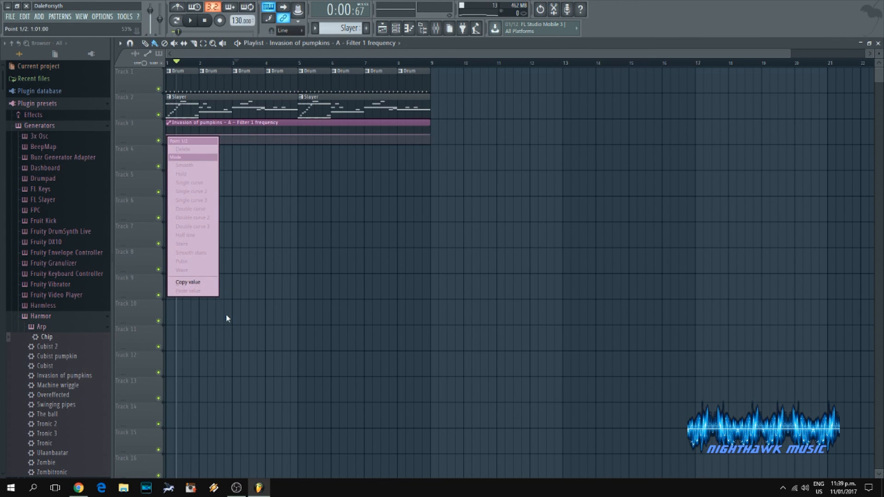
{"action": "left_click", "coordinate": [191, 283]}
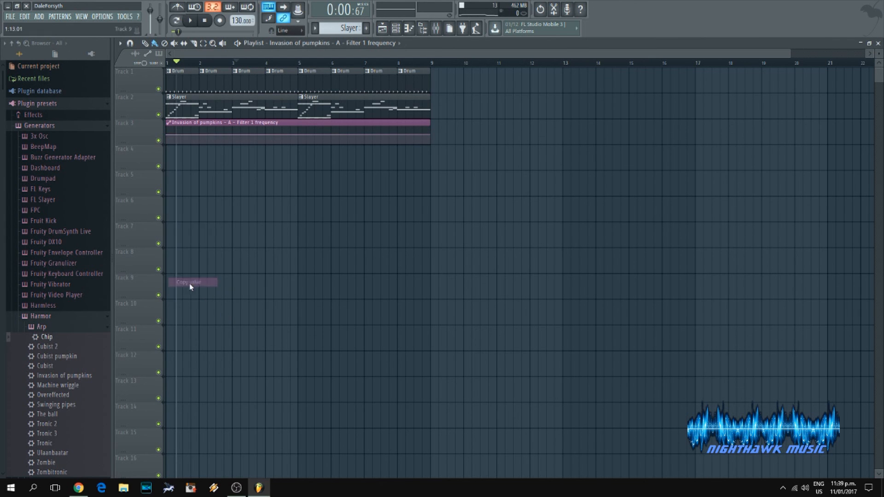
{"action": "right_click", "coordinate": [432, 136]}
{"action": "left_click", "coordinate": [477, 291]}
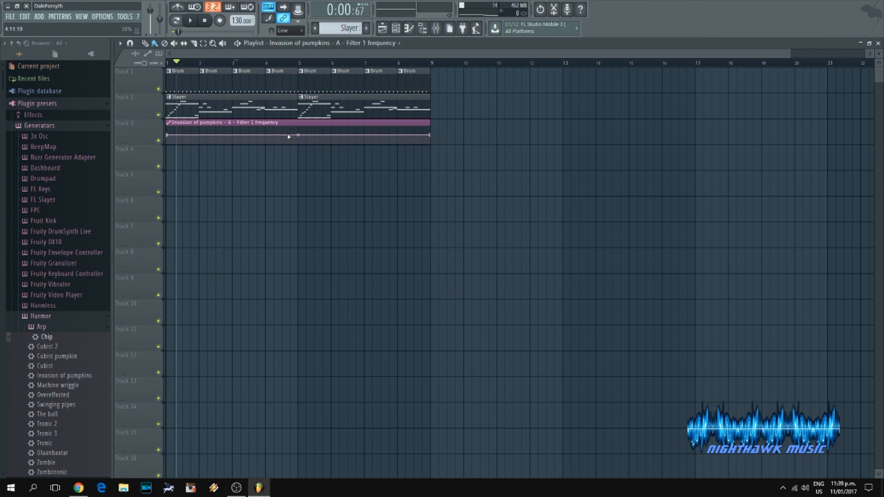
{"action": "left_click_drag", "start_coordinate": [299, 134], "coordinate": [299, 131]}
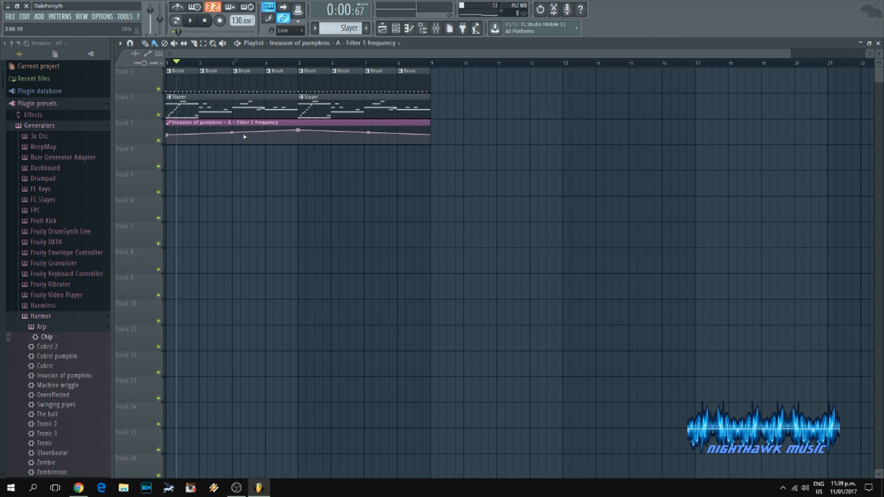
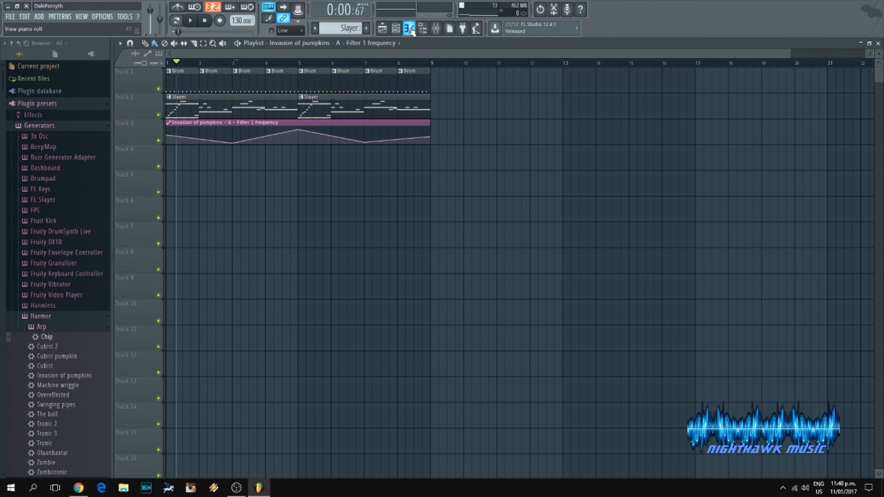
Play the song with the mixer and channel rack shown clear of each other, and reopen the Invasion of pumpkins Harmor
{"action": "left_click", "coordinate": [435, 29]}
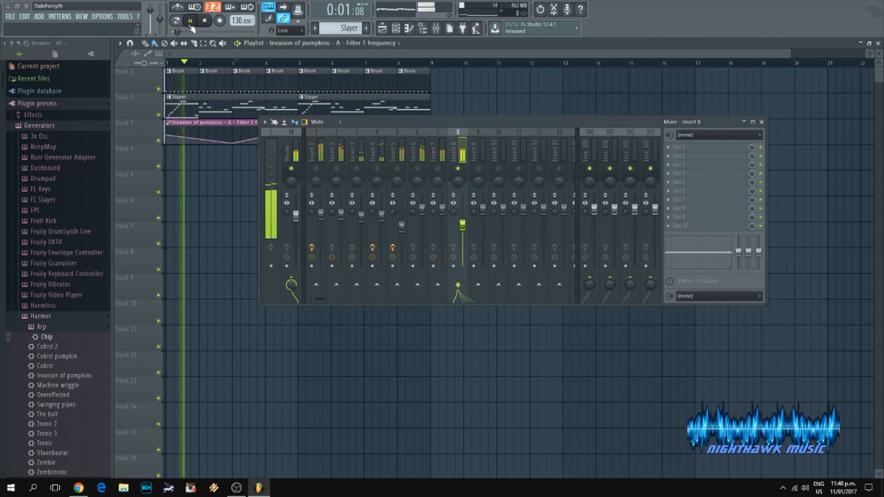
{"action": "left_click_drag", "start_coordinate": [446, 123], "coordinate": [425, 210]}
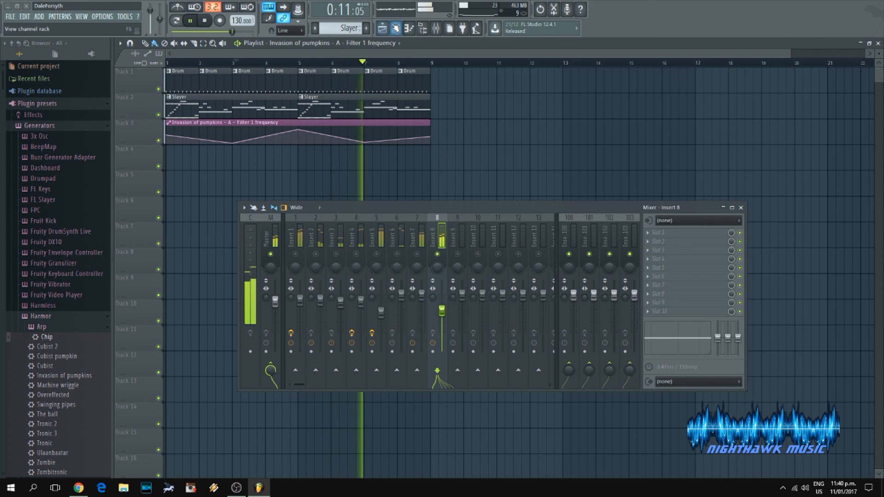
{"action": "key", "text": "F6"}
{"action": "left_click_drag", "start_coordinate": [585, 211], "coordinate": [489, 217]}
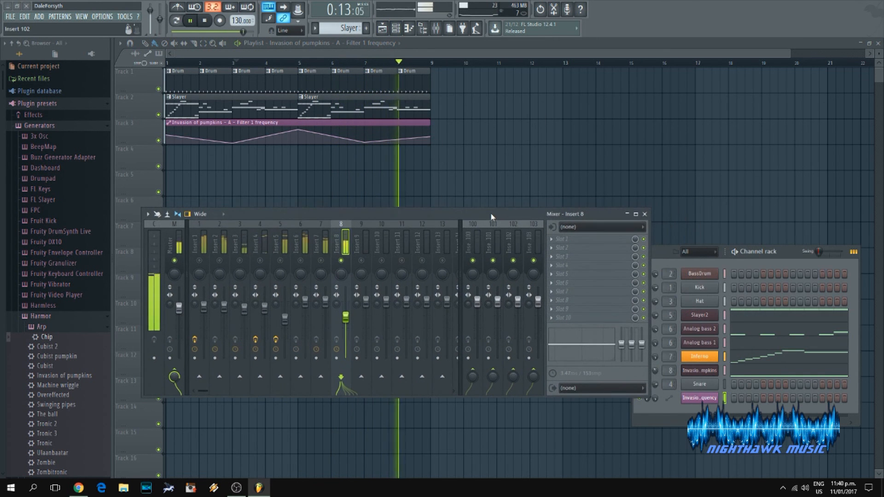
{"action": "left_click", "coordinate": [713, 376]}
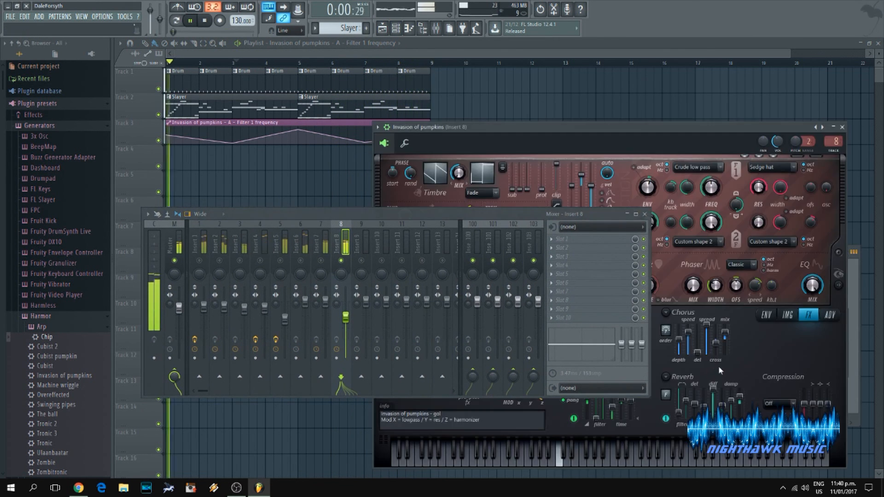
Hide the mixer and audition the Thick and Deep chorus presets in the Invasion of pumpkins chorus section, settling on Flanger
{"action": "key", "text": "F9"}
{"action": "right_click", "coordinate": [668, 332]}
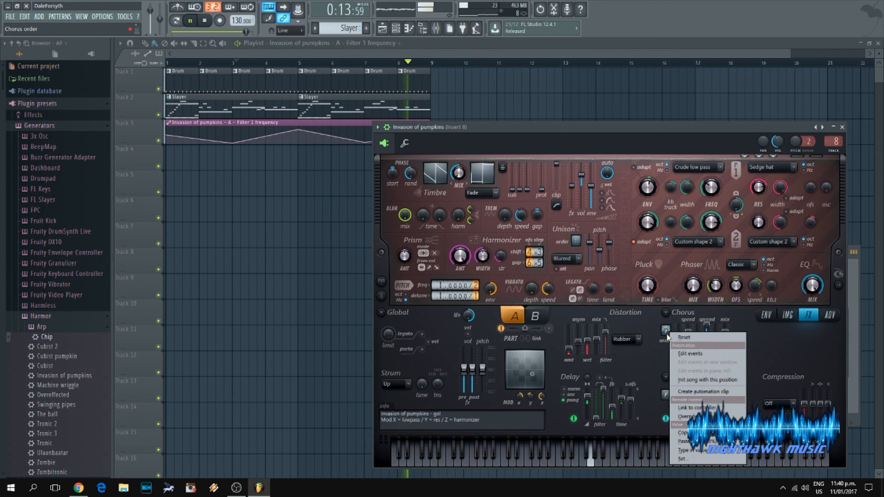
{"action": "key", "text": "Escape"}
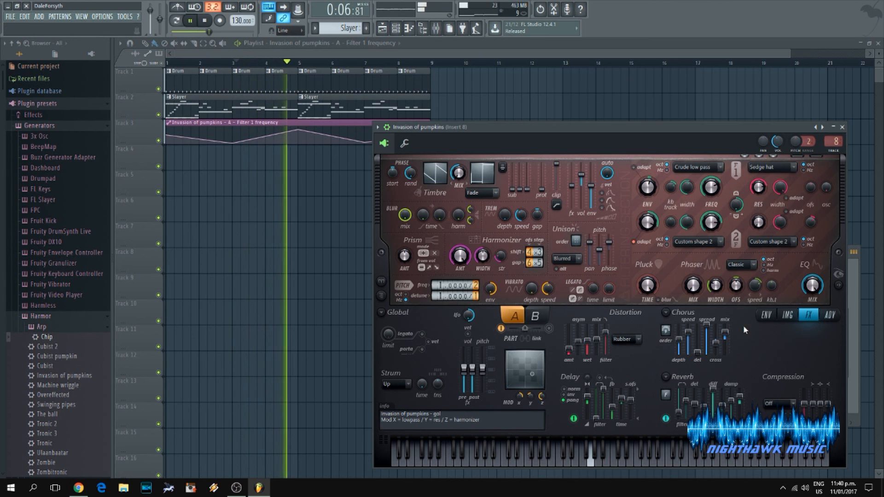
{"action": "left_click", "coordinate": [666, 330]}
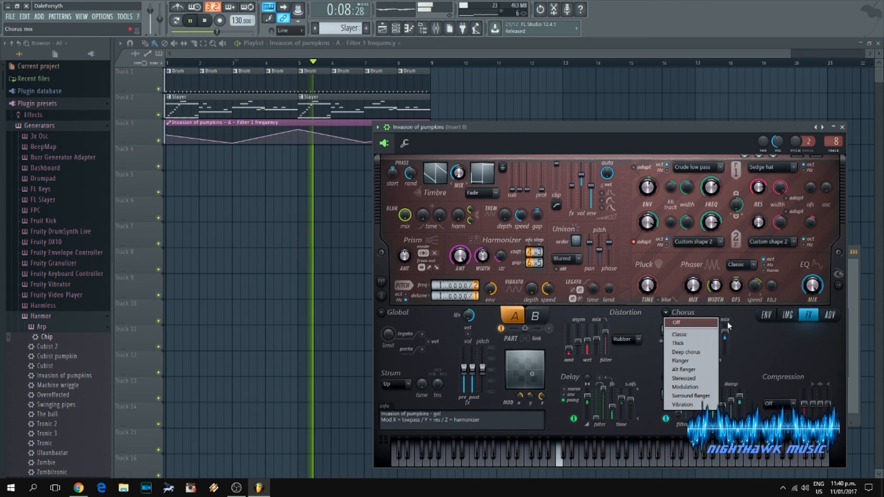
{"action": "left_click", "coordinate": [689, 347]}
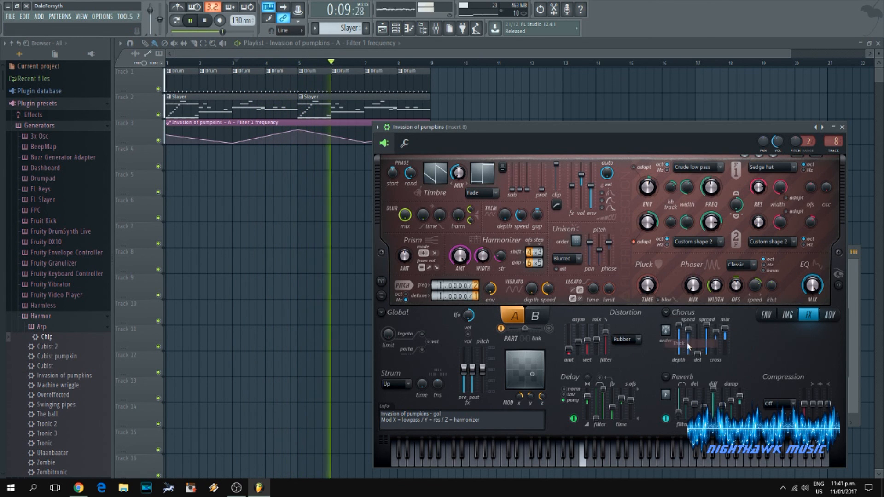
{"action": "left_click", "coordinate": [666, 317]}
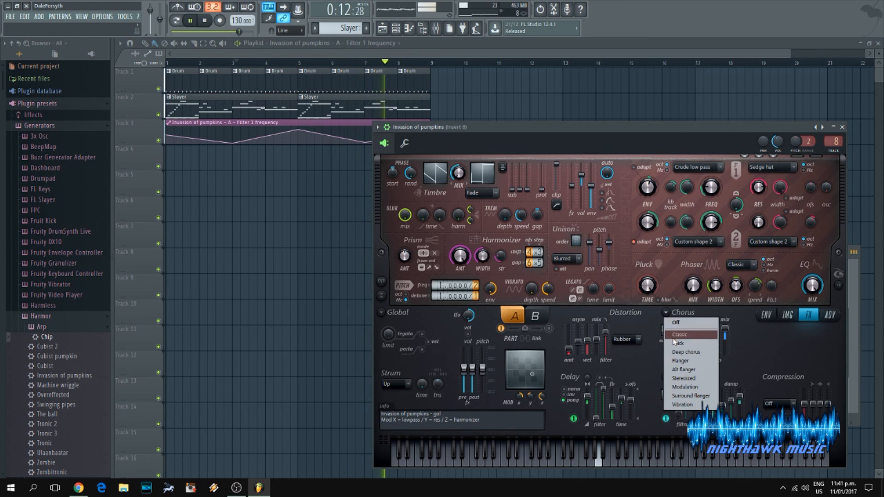
{"action": "left_click", "coordinate": [709, 353]}
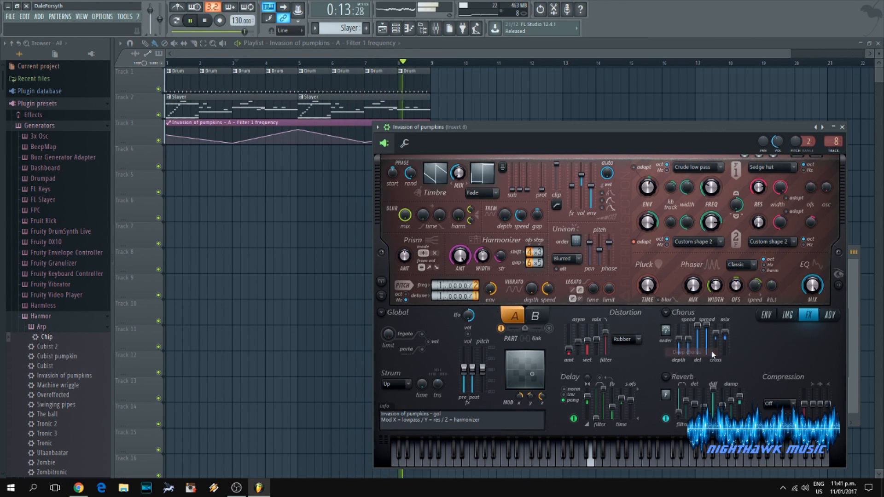
{"action": "left_click", "coordinate": [667, 317]}
{"action": "left_click", "coordinate": [691, 363]}
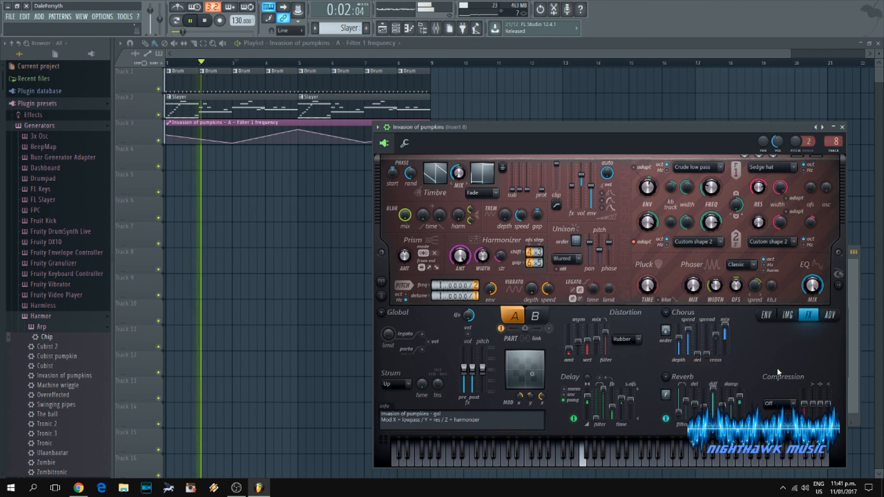
Close the Invasion of pumpkins Harmor window, bring the mixer back up and shift it slightly over the playlist
{"action": "left_click", "coordinate": [842, 127]}
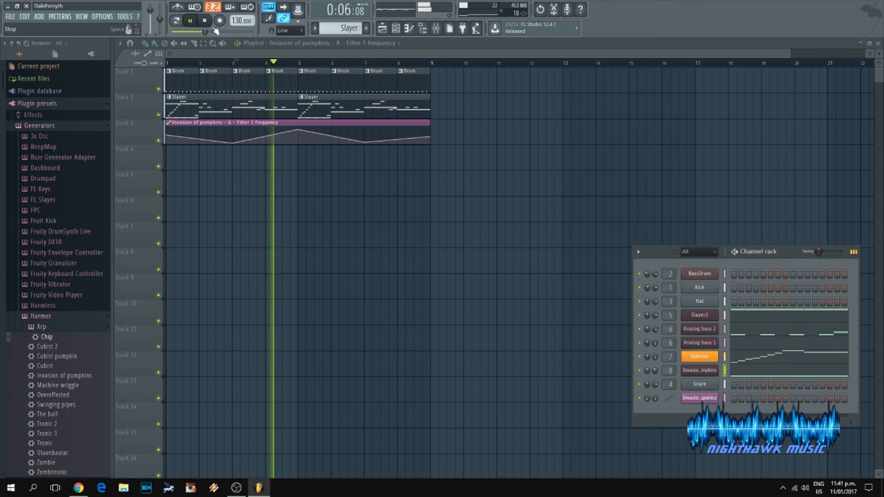
{"action": "left_click", "coordinate": [436, 30]}
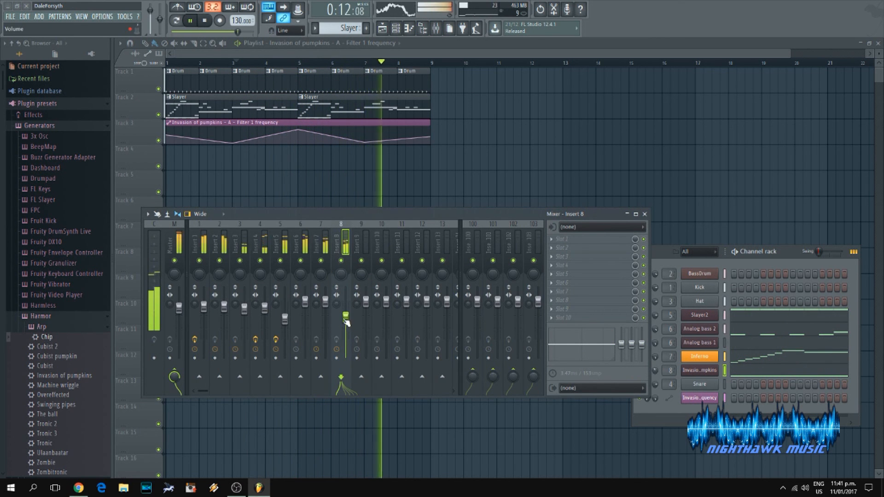
{"action": "mouse_move", "coordinate": [338, 217]}
{"action": "left_mouse_down"}
{"action": "mouse_move", "coordinate": [390, 193]}
{"action": "mouse_move", "coordinate": [378, 219]}
{"action": "mouse_move", "coordinate": [347, 228]}
{"action": "left_mouse_up"}
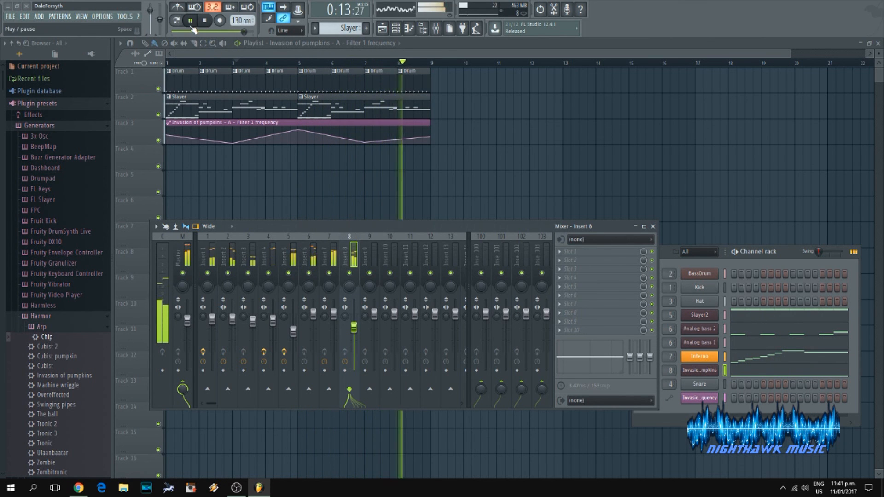
Pause the song to examine the effect slots across mixer inserts 1 to 9, and replay it from the start
{"action": "key", "text": "space"}
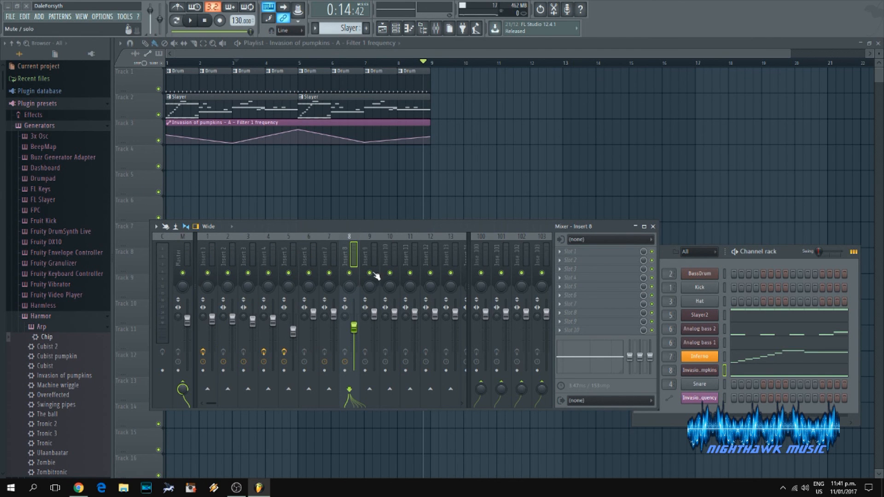
{"action": "left_click", "coordinate": [210, 257]}
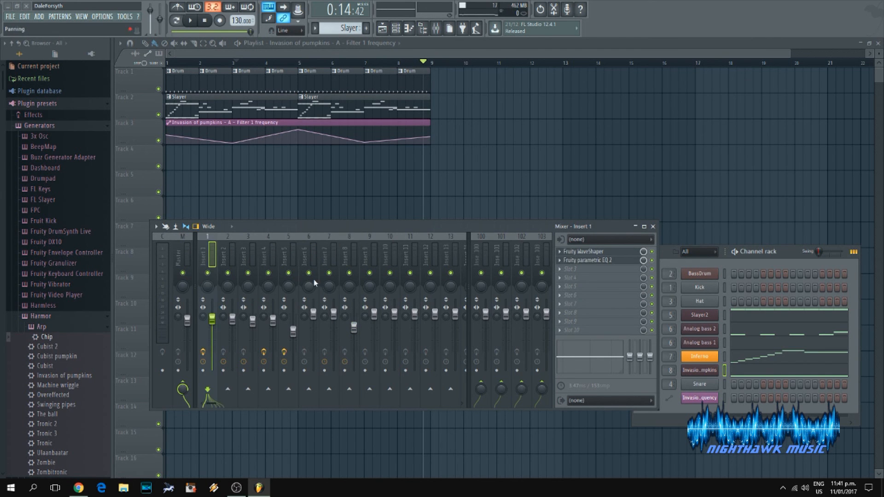
{"action": "left_click", "coordinate": [240, 261]}
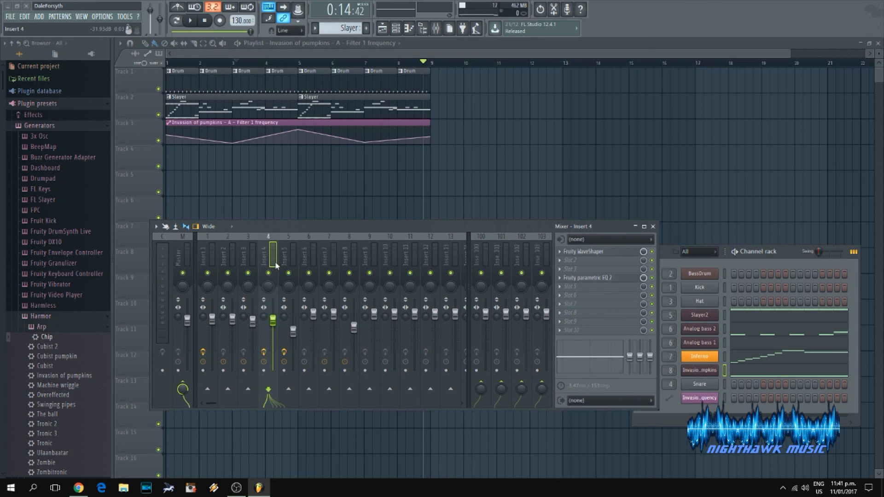
{"action": "left_click", "coordinate": [290, 258]}
{"action": "left_click", "coordinate": [315, 260]}
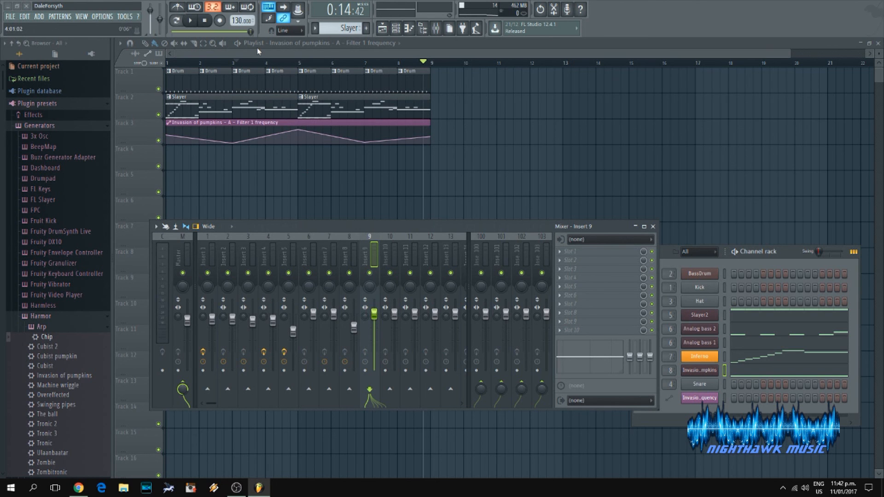
{"action": "left_click", "coordinate": [172, 65]}
{"action": "key", "text": "space"}
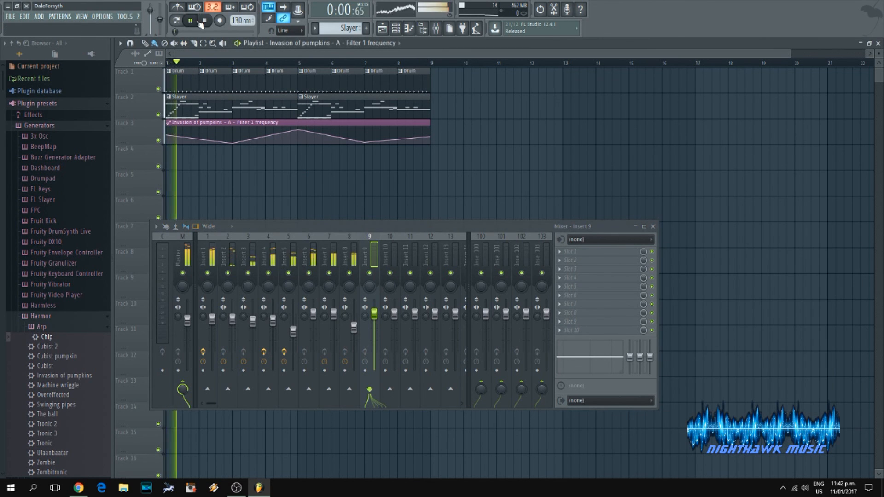